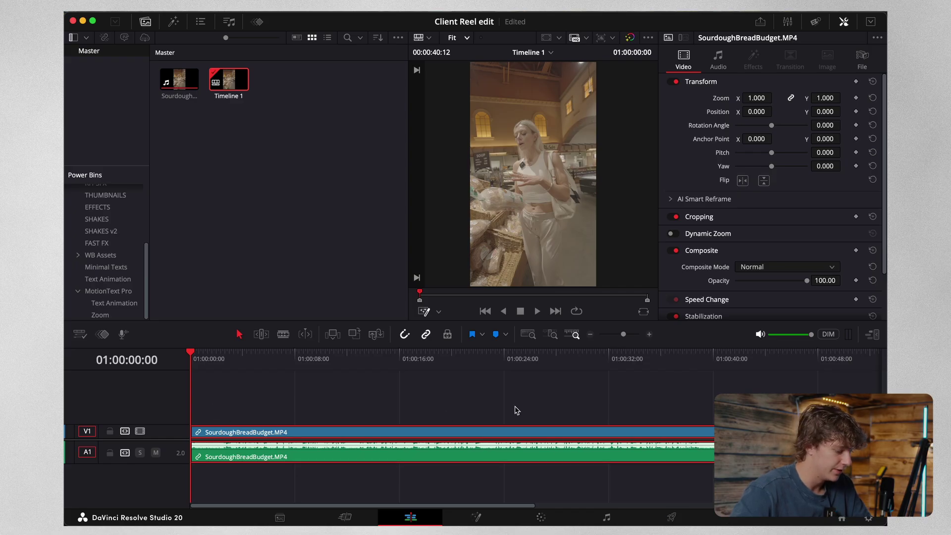
Apply the PowerGrade 1 still 1.1.1 to the sourdough clip's node graph on the Color page
{"action": "left_click", "coordinate": [541, 517]}
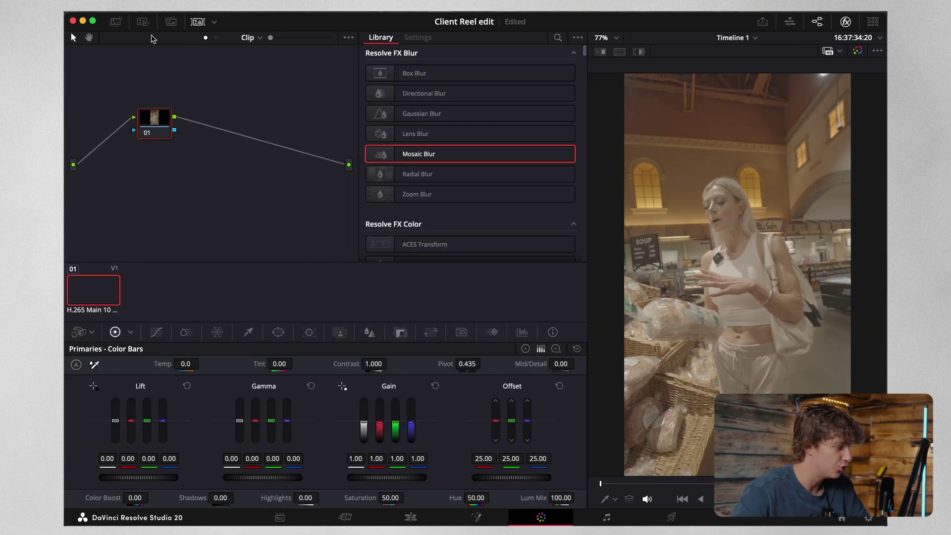
{"action": "left_click", "coordinate": [143, 21]}
{"action": "left_click", "coordinate": [116, 22]}
{"action": "left_click", "coordinate": [99, 69]}
{"action": "left_click_drag", "start_coordinate": [192, 69], "coordinate": [409, 127]}
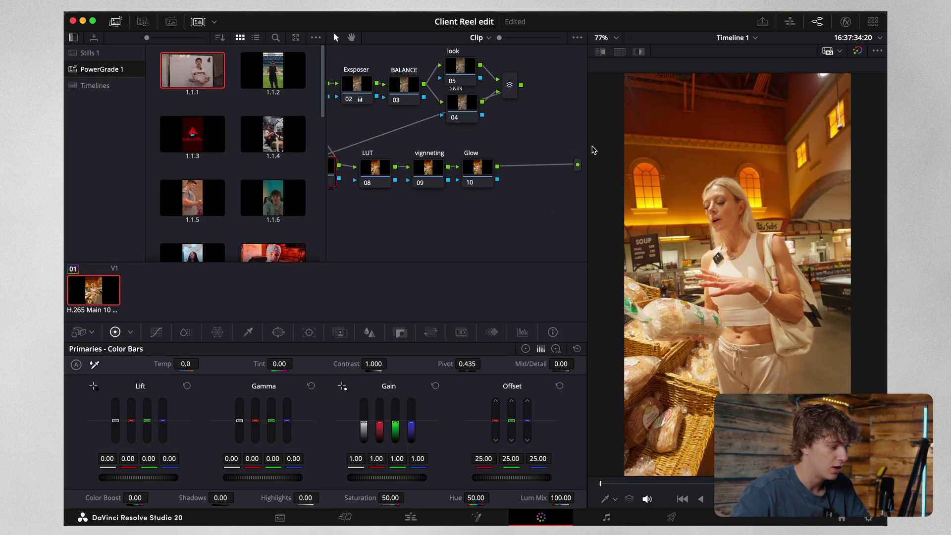
Set the BALANCE node's temperature to -1220 and apply the MT30 LUT to the LUT node
{"action": "left_click", "coordinate": [411, 88]}
{"action": "left_click_drag", "start_coordinate": [185, 364], "coordinate": [129, 365]}
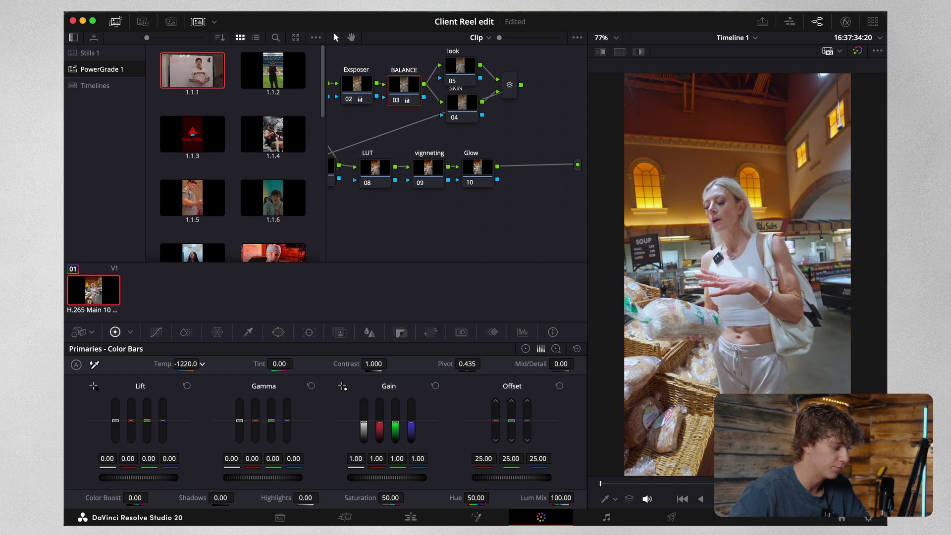
{"action": "left_click", "coordinate": [382, 168]}
{"action": "left_click", "coordinate": [142, 22]}
{"action": "left_click_drag", "start_coordinate": [177, 220], "coordinate": [383, 173]}
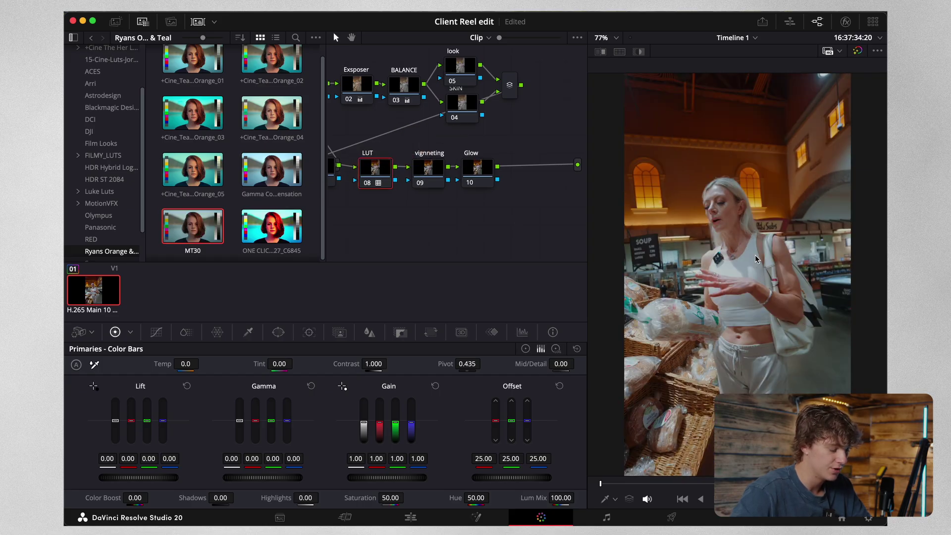
{"action": "right_click", "coordinate": [370, 253]}
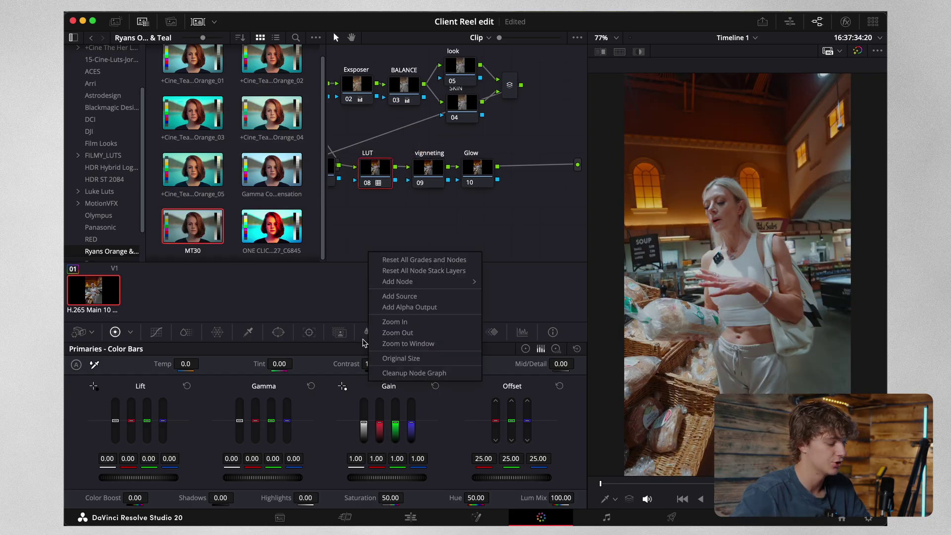
{"action": "left_click", "coordinate": [501, 271]}
On the Edit page, split the clip at 01:00:00:22 and ripple delete the opening part
{"action": "left_click", "coordinate": [411, 518]}
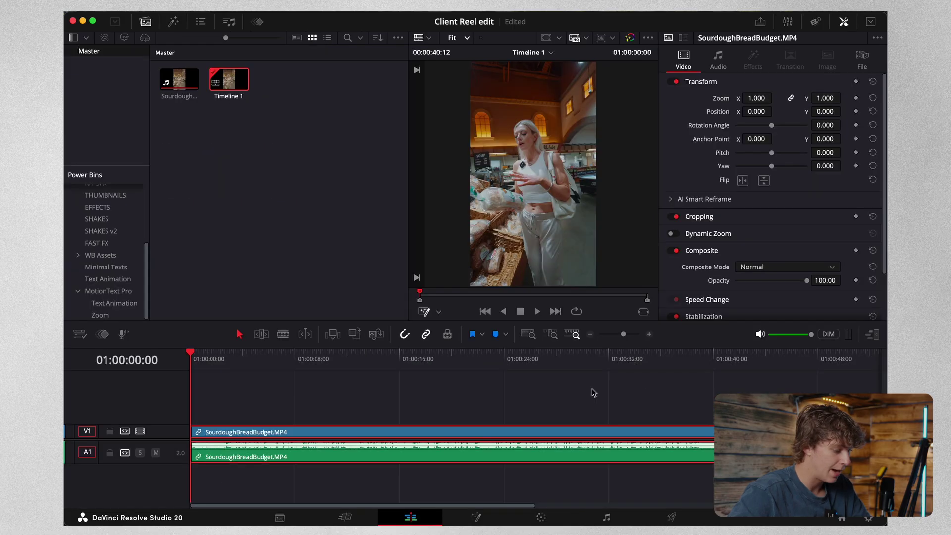
{"action": "left_click", "coordinate": [649, 334]}
{"action": "left_click", "coordinate": [649, 334]}
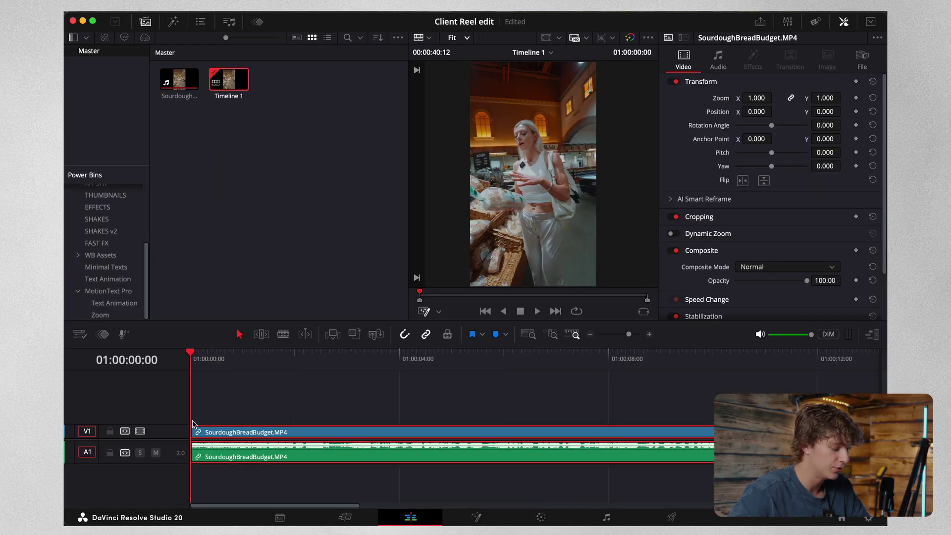
{"action": "left_click", "coordinate": [590, 334]}
{"action": "left_click", "coordinate": [590, 335]}
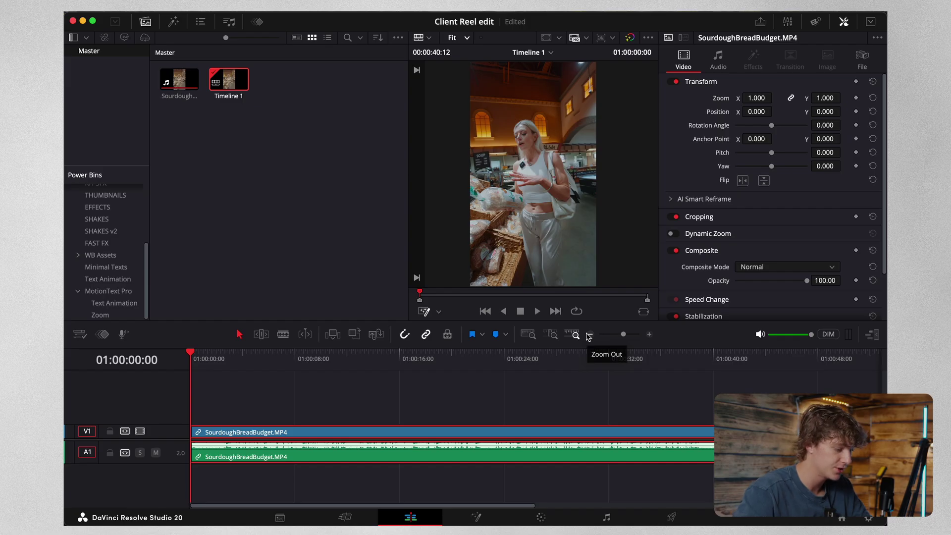
{"action": "left_click", "coordinate": [649, 334]}
{"action": "left_click", "coordinate": [649, 334]}
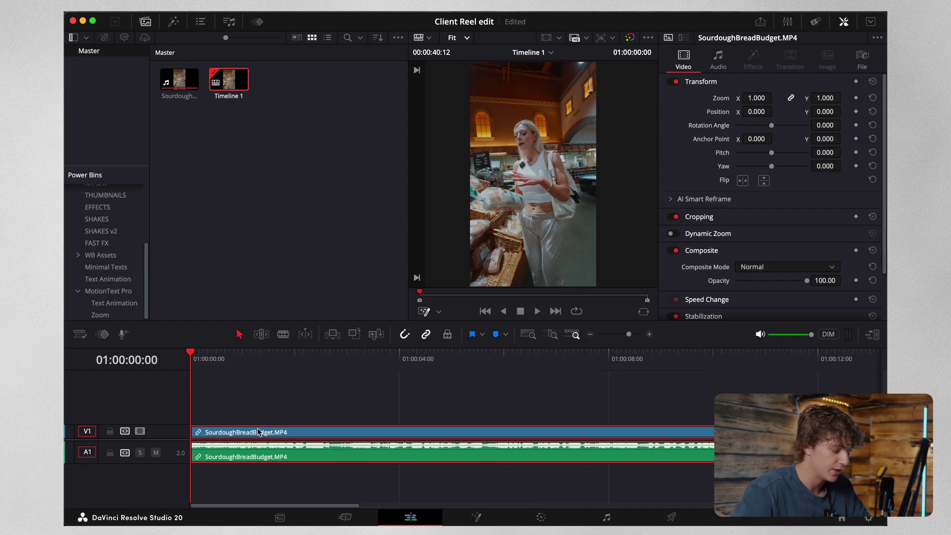
{"action": "key", "text": "space"}
{"action": "key", "text": "space"}
{"action": "key", "text": "super+b"}
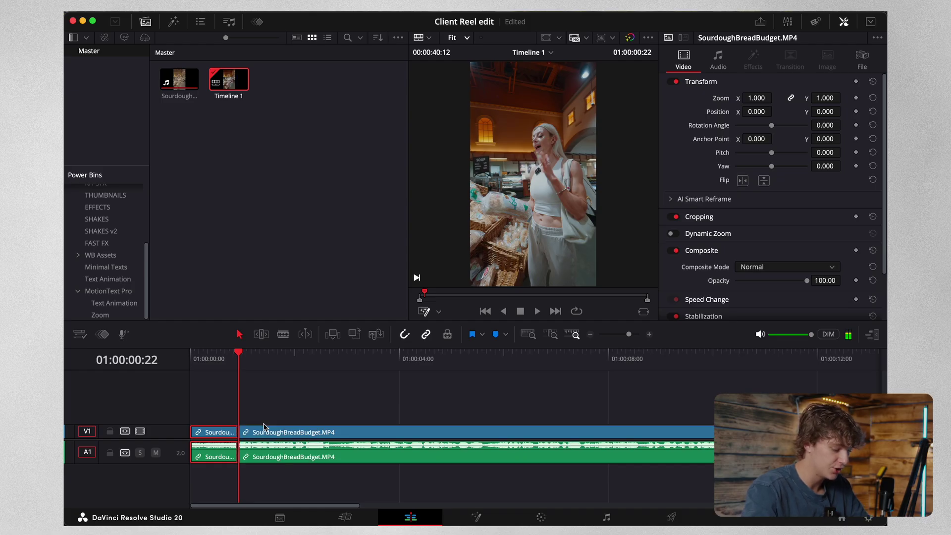
{"action": "key", "text": "BackSpace"}
Play through the trimmed clip and split it at 01:00:07:17
{"action": "left_click", "coordinate": [279, 439]}
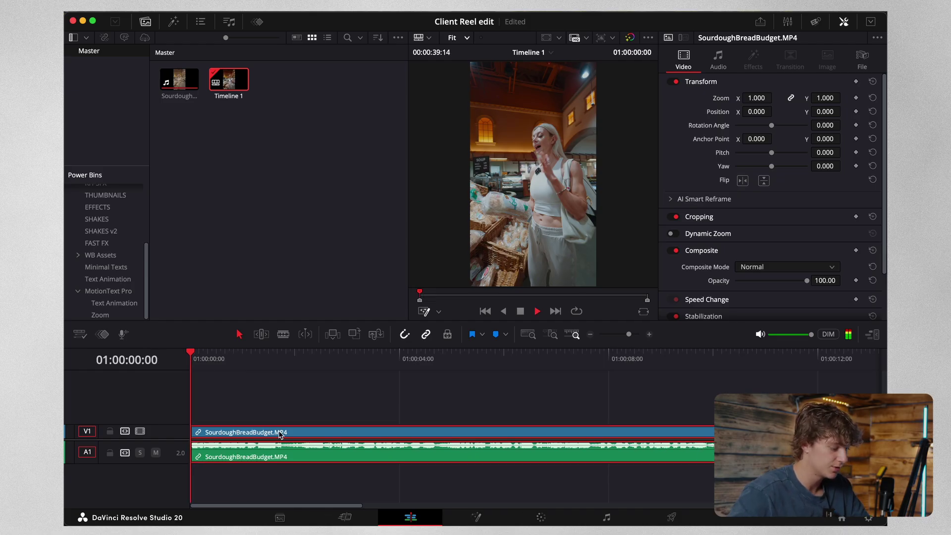
{"action": "key", "text": "space"}
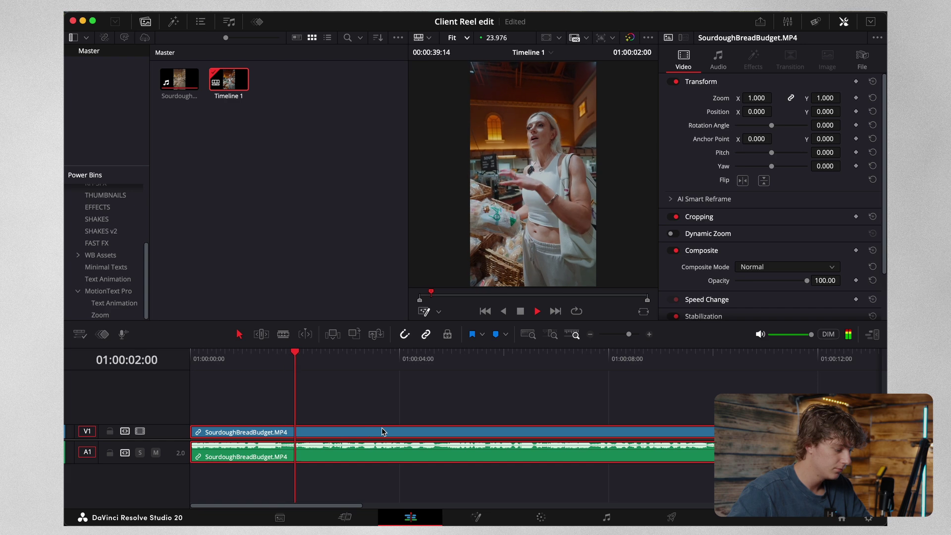
{"action": "key", "text": "space"}
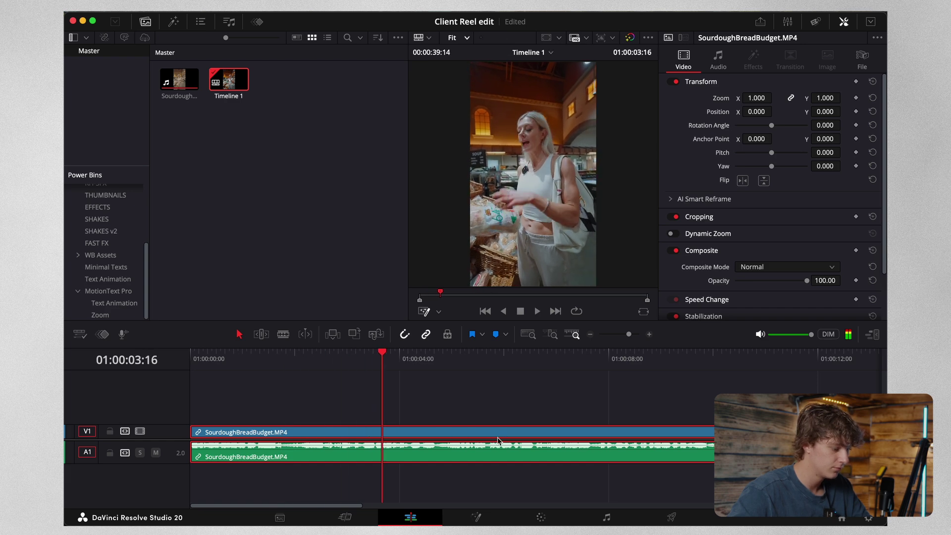
{"action": "left_click", "coordinate": [590, 334]}
{"action": "left_click", "coordinate": [590, 334]}
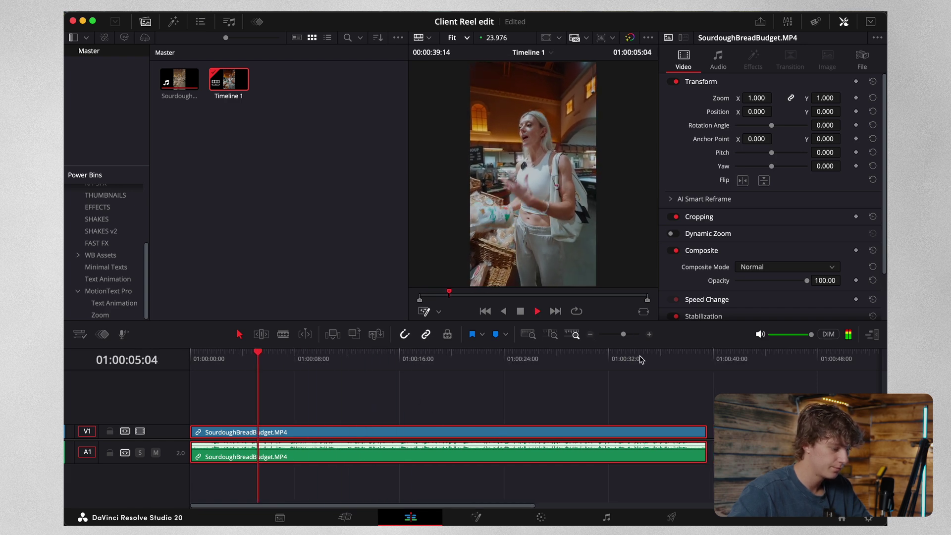
{"action": "left_click", "coordinate": [649, 334]}
{"action": "key", "text": "space"}
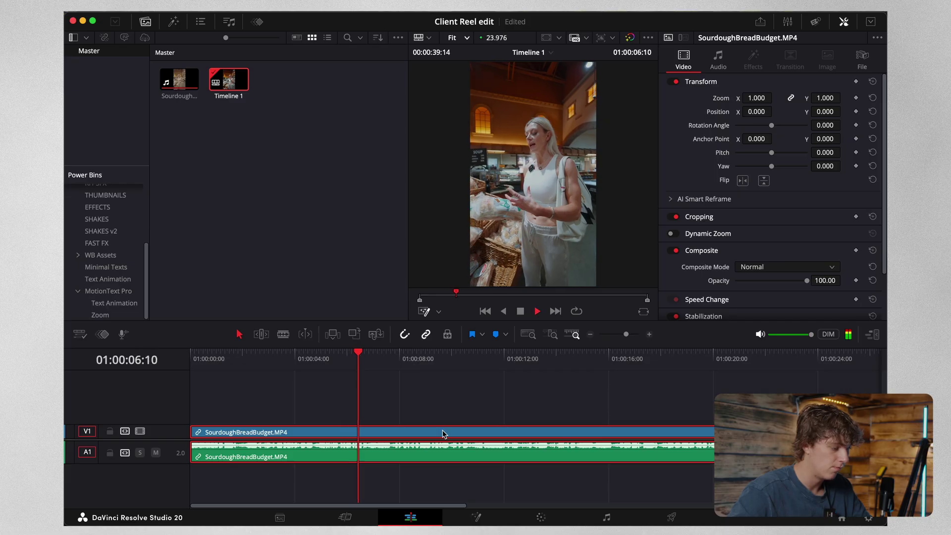
{"action": "key", "text": "space"}
{"action": "key", "text": "space"}
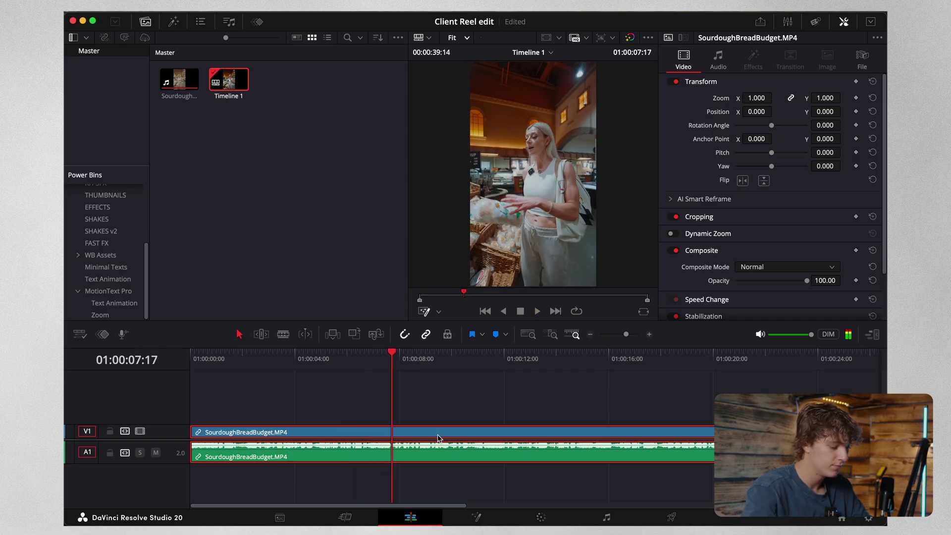
{"action": "key", "text": "super+b"}
Ripple delete the two leftover frames beside the cut at 01:00:07:17 and save the project
{"action": "key", "text": "space"}
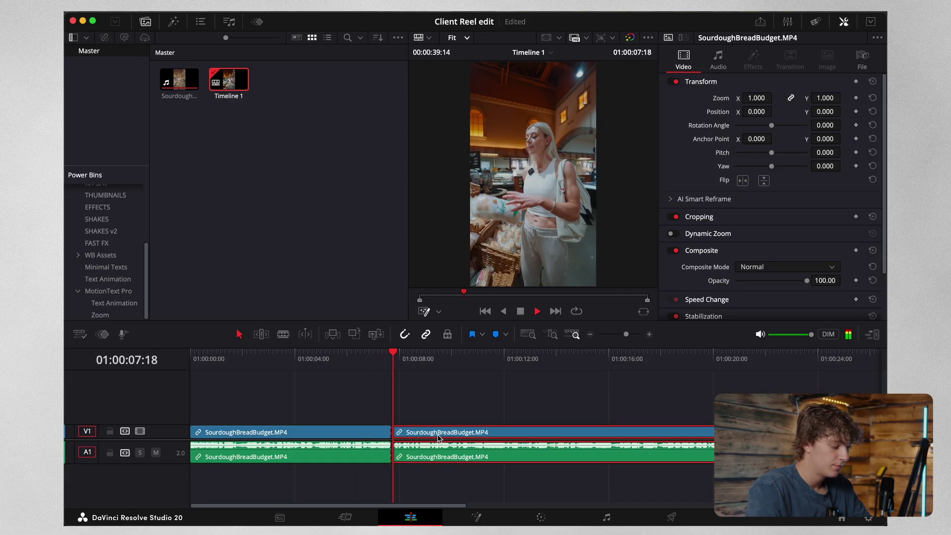
{"action": "key", "text": "space"}
{"action": "key", "text": "Left"}
{"action": "key", "text": "Left"}
{"action": "key", "text": "Left"}
{"action": "key", "text": "Left"}
{"action": "key", "text": "Left"}
{"action": "key", "text": "Left"}
{"action": "key", "text": "Left"}
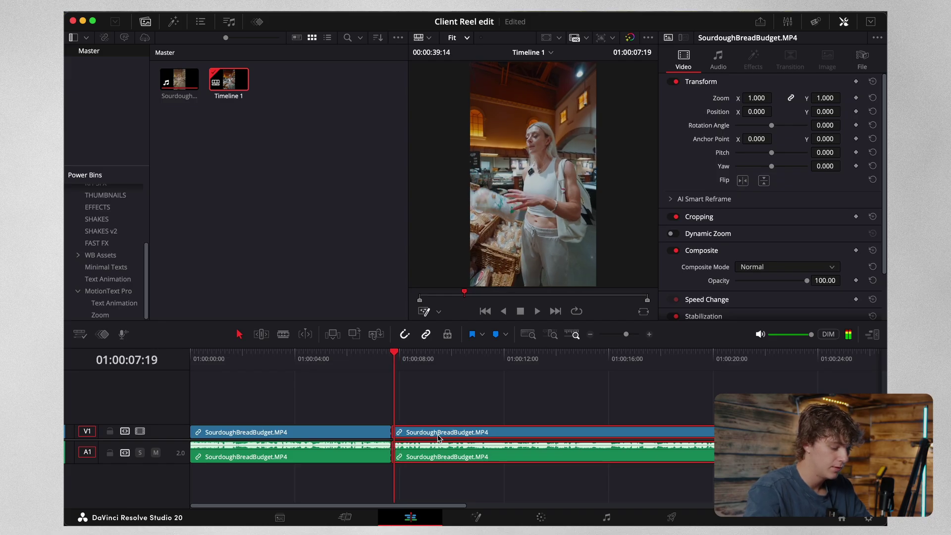
{"action": "left_click", "coordinate": [438, 437]}
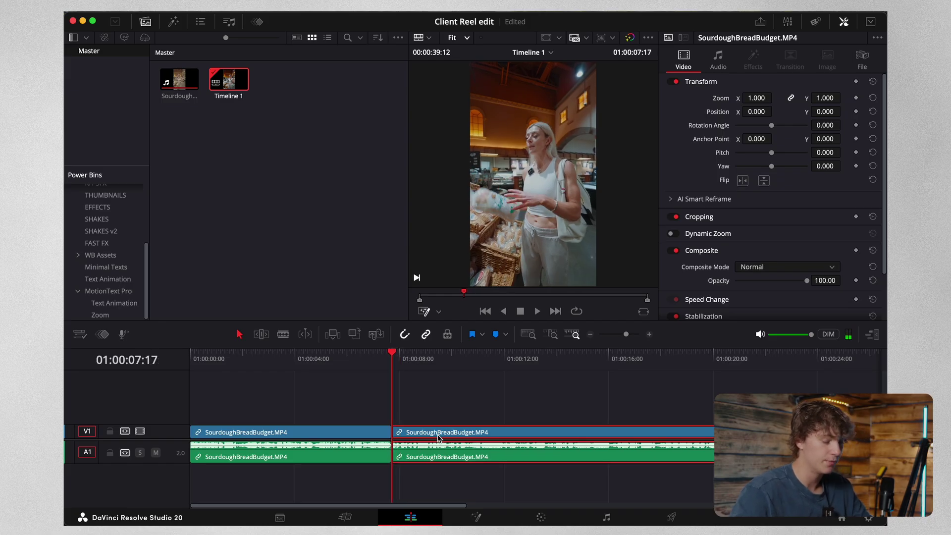
{"action": "key", "text": "super+s"}
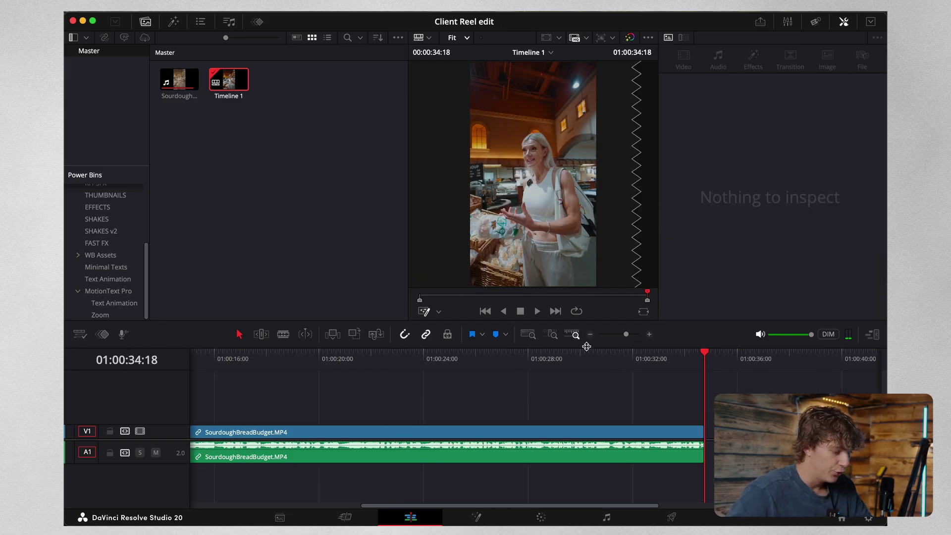
Enable AI Voice Isolation on the second clip and play from the cut to check the audio
{"action": "scroll", "coordinate": [586, 346], "scroll_direction": "down", "scroll_amount": 4}
{"action": "left_click", "coordinate": [321, 434]}
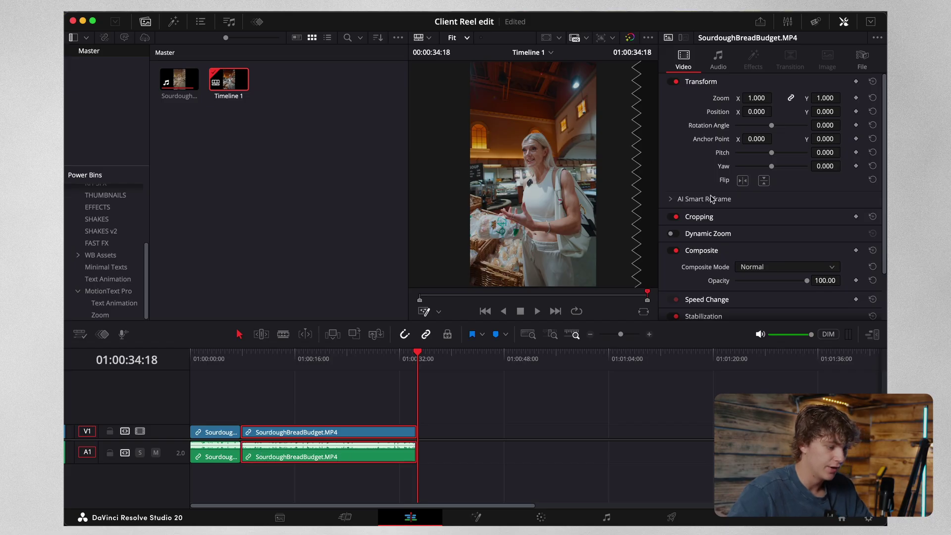
{"action": "left_click", "coordinate": [719, 64]}
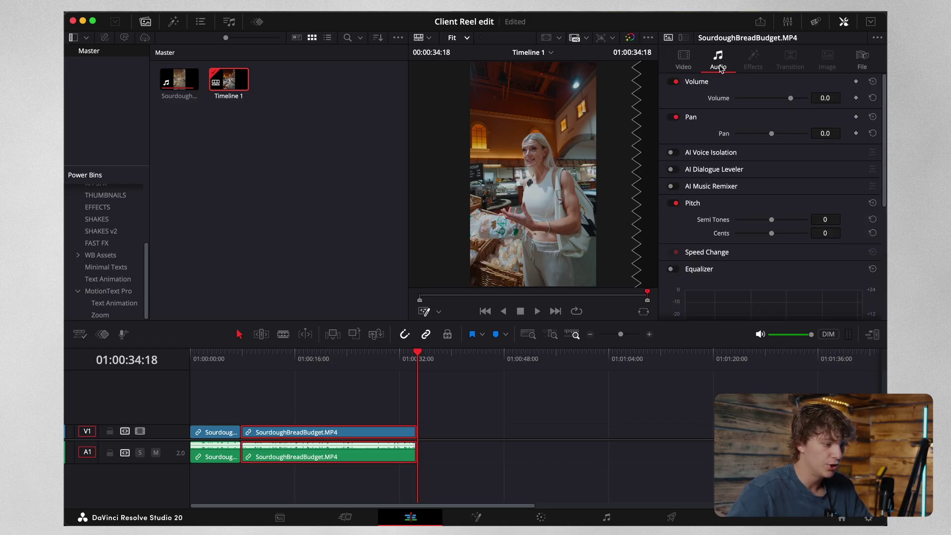
{"action": "left_click", "coordinate": [671, 153]}
{"action": "left_click_drag", "start_coordinate": [385, 360], "coordinate": [237, 383]}
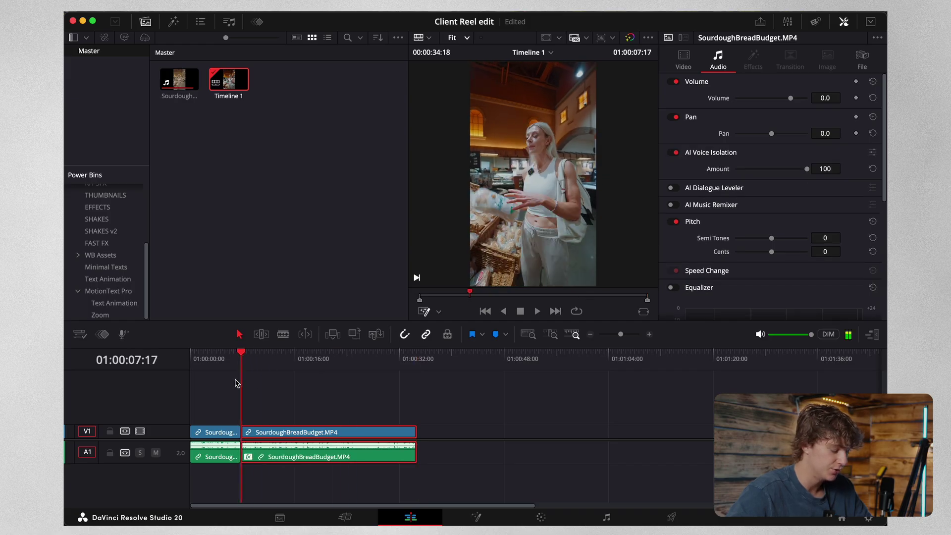
{"action": "key", "text": "space"}
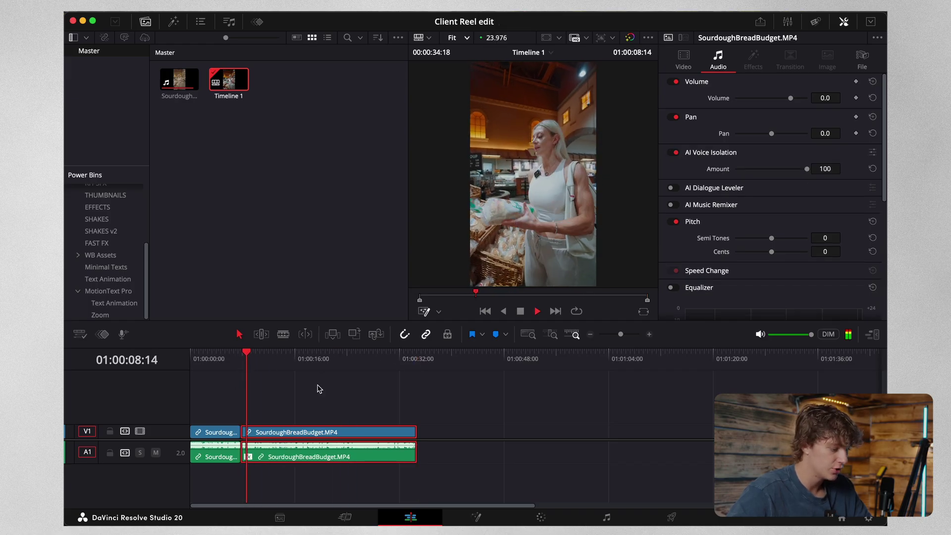
{"action": "left_click", "coordinate": [233, 361]}
{"action": "key", "text": "space"}
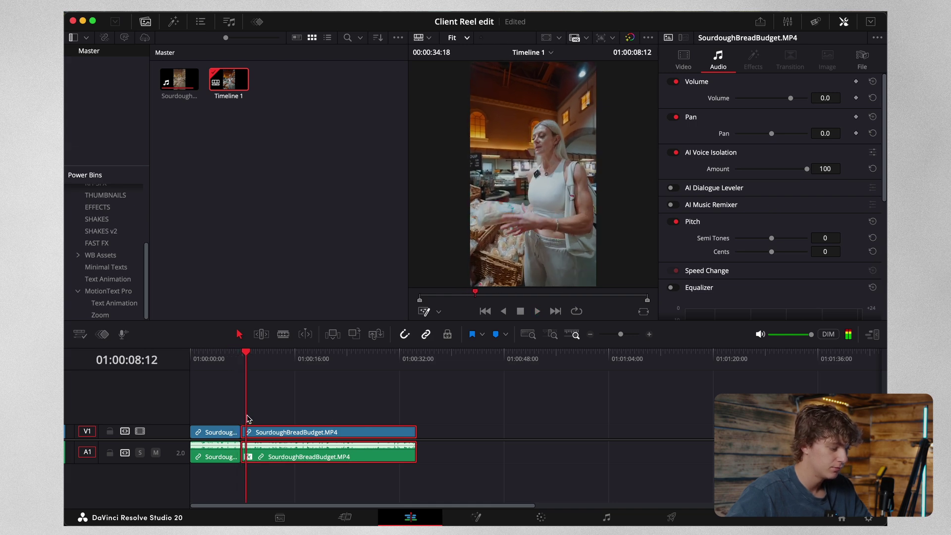
Enable AI Voice Isolation on the first clip and return to the start of the timeline
{"action": "left_click", "coordinate": [225, 431]}
{"action": "key", "text": "space"}
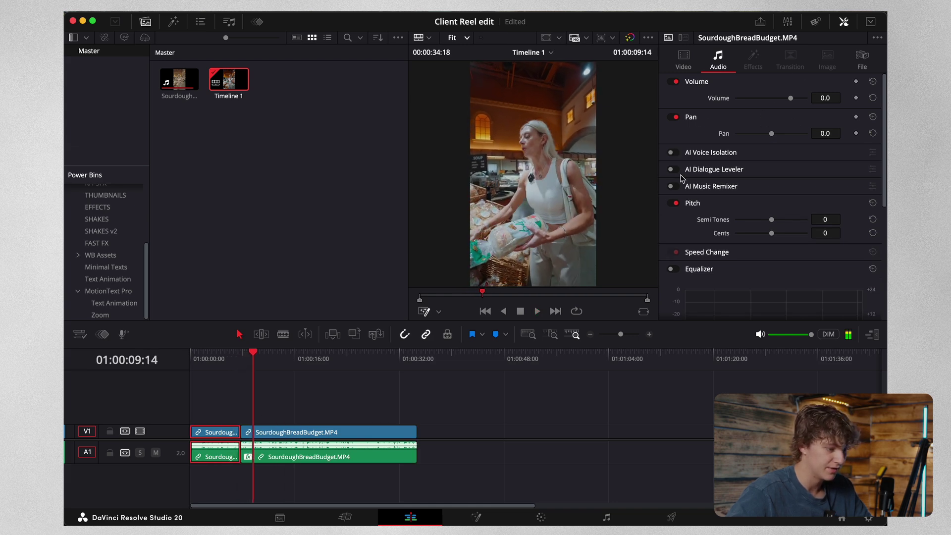
{"action": "left_click", "coordinate": [671, 152]}
{"action": "key", "text": "Home"}
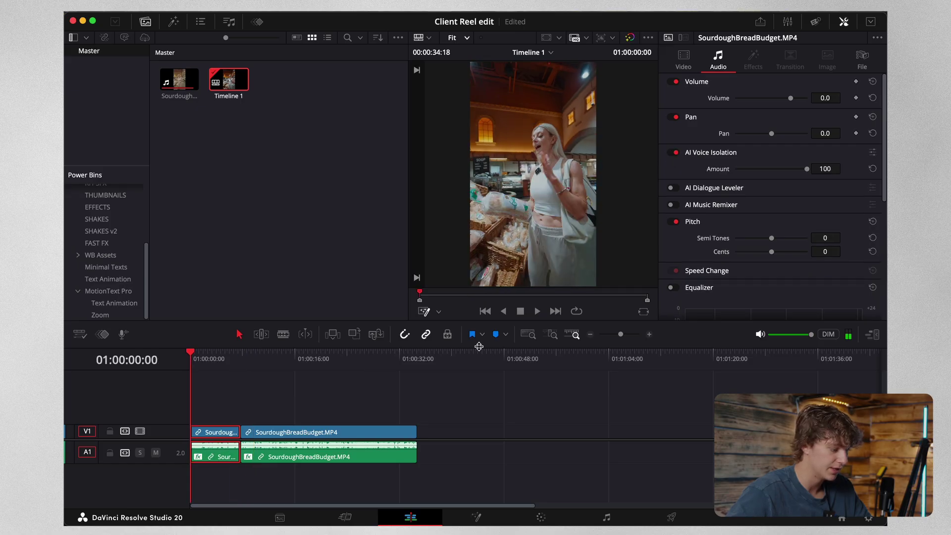
{"action": "left_click", "coordinate": [345, 410]}
{"action": "left_click", "coordinate": [384, 12]}
{"action": "mouse_move", "coordinate": [365, 12]}
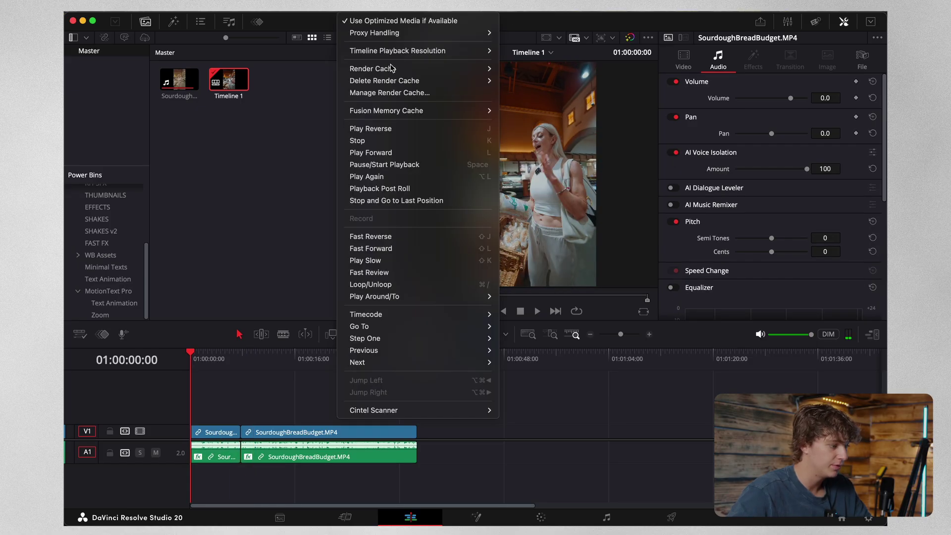
{"action": "left_click", "coordinate": [262, 416]}
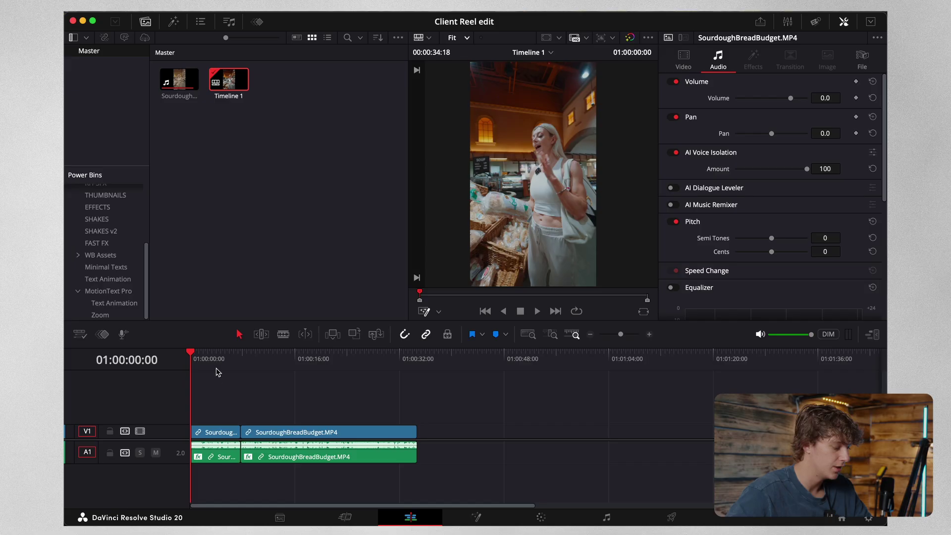
Play the opening of the timeline to review picture and voice, and return to the start
{"action": "left_click", "coordinate": [650, 334]}
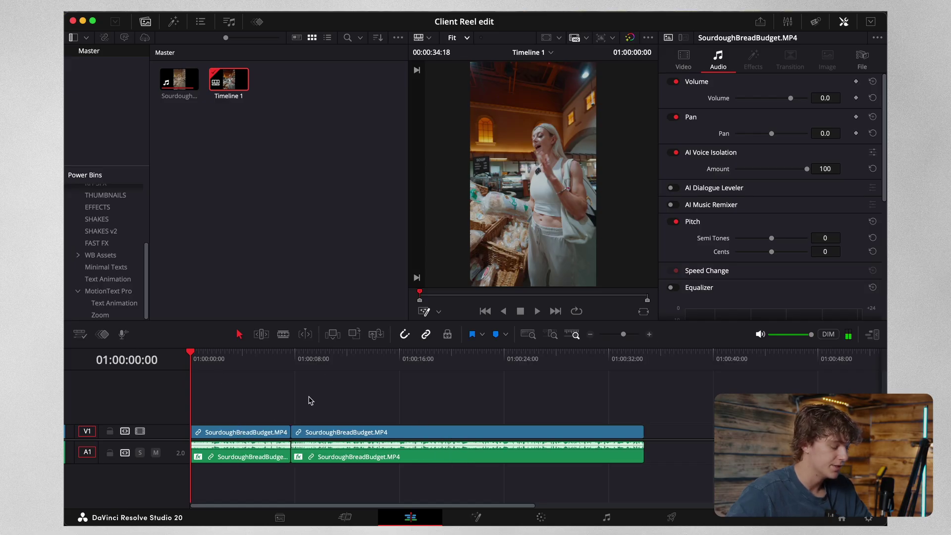
{"action": "key", "text": "space"}
{"action": "key", "text": "space"}
{"action": "scroll", "coordinate": [546, 169], "scroll_direction": "up", "scroll_amount": 5}
{"action": "scroll", "coordinate": [542, 172], "scroll_direction": "down", "scroll_amount": 3}
{"action": "scroll", "coordinate": [542, 172], "scroll_direction": "down", "scroll_amount": 3}
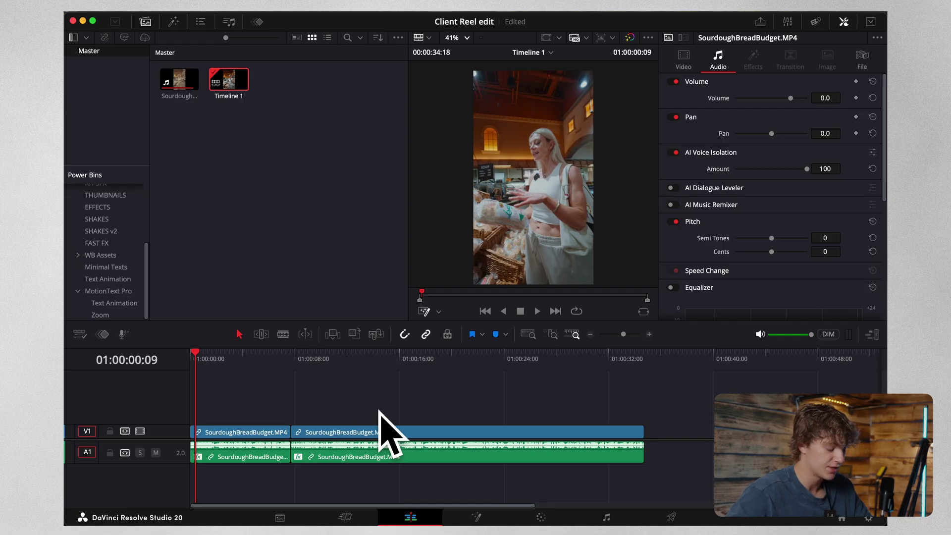
{"action": "key", "text": "space"}
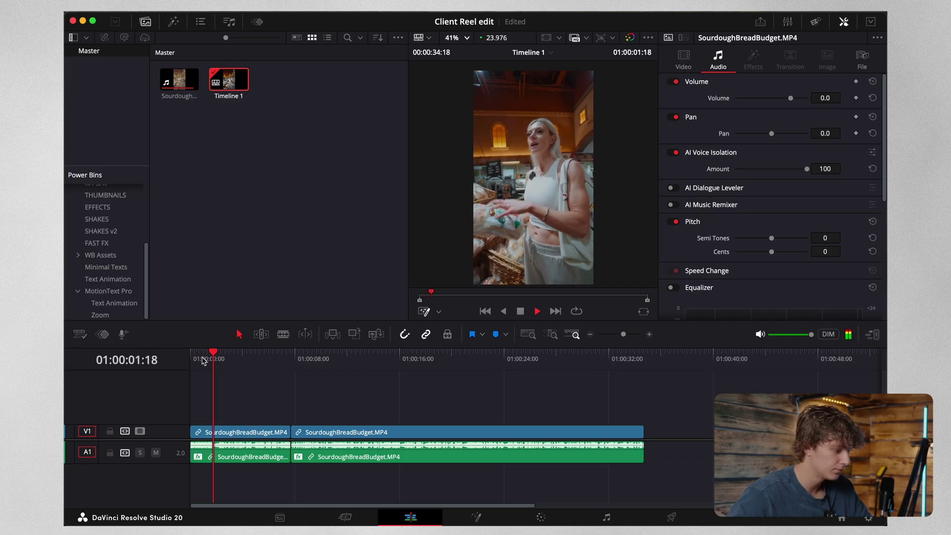
{"action": "key", "text": "space"}
{"action": "key", "text": "Home"}
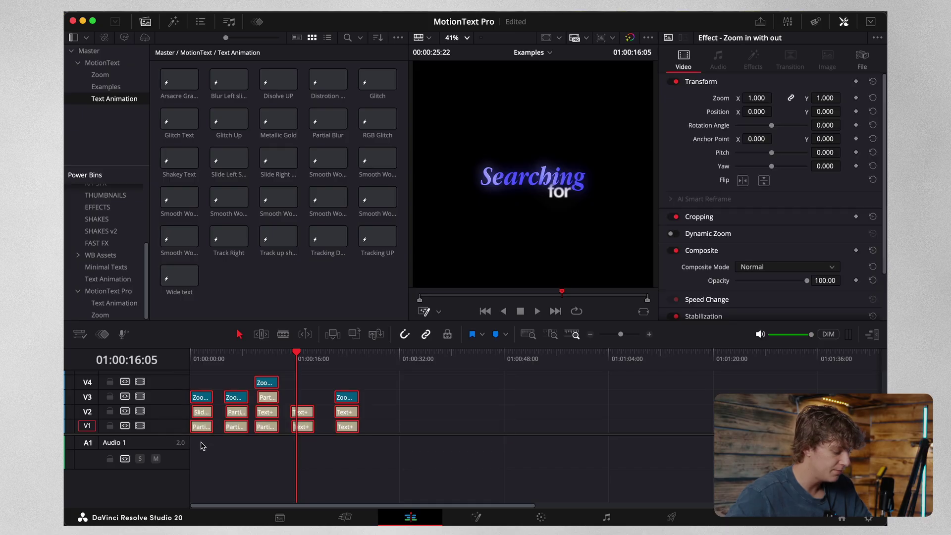
Switch from the MotionText Pro project back to the Client Reel edit project
{"action": "left_click", "coordinate": [842, 520]}
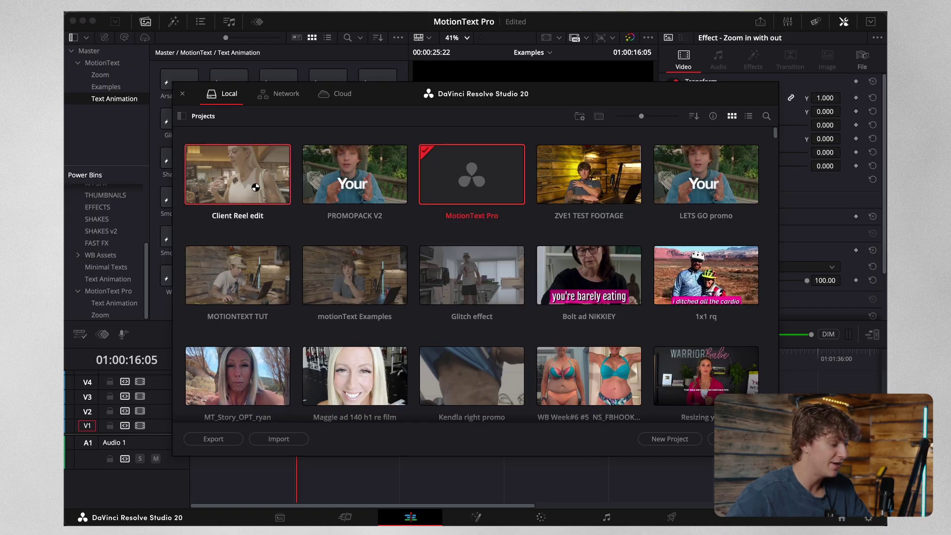
{"action": "double_click", "coordinate": [255, 188]}
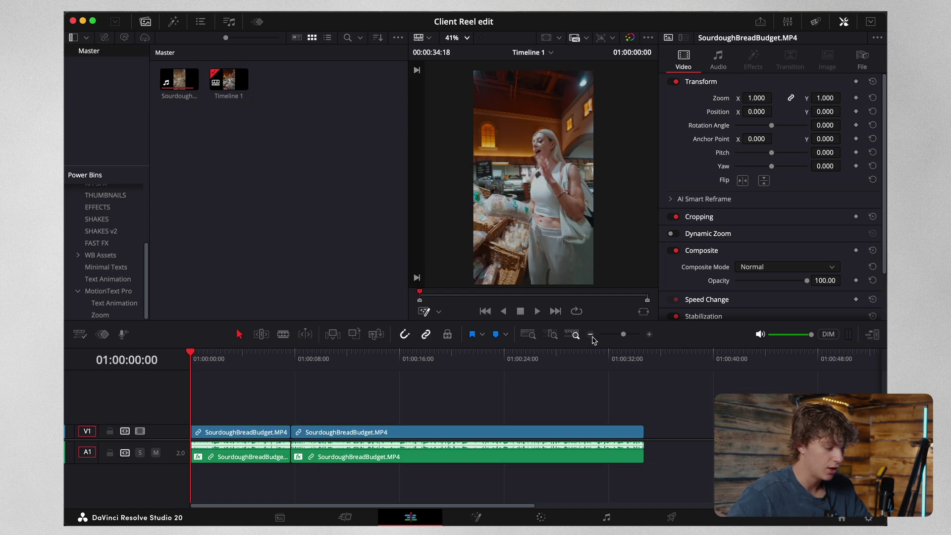
Paste the copied text animation and zoom clips into the timeline after the footage, at 01:00:42:10
{"action": "left_click", "coordinate": [591, 335]}
{"action": "left_click", "coordinate": [468, 361]}
{"action": "key", "text": "super+v"}
{"action": "left_click", "coordinate": [672, 411]}
{"action": "left_click", "coordinate": [470, 360]}
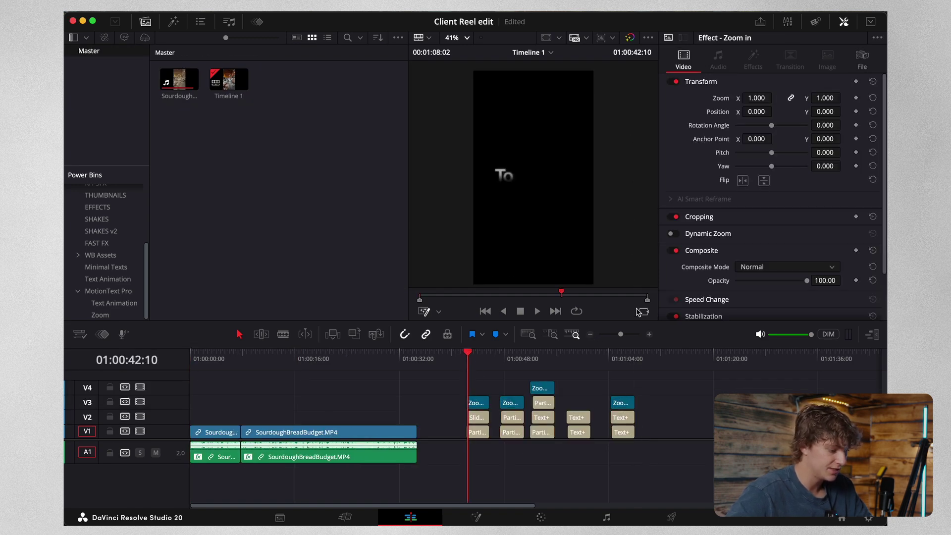
Play through the pasted title clips to preview their animations
{"action": "left_click", "coordinate": [650, 335]}
{"action": "mouse_move", "coordinate": [509, 362]}
{"action": "left_mouse_down"}
{"action": "mouse_move", "coordinate": [527, 364]}
{"action": "mouse_move", "coordinate": [512, 365]}
{"action": "left_mouse_up"}
{"action": "key", "text": "space"}
{"action": "key", "text": "space"}
Move the first pasted stack of Zoom in, Slide Left Shine Text and Partial Blur above the footage at the timeline start, and play it
{"action": "left_click", "coordinate": [590, 334]}
{"action": "left_click_drag", "start_coordinate": [457, 397], "coordinate": [208, 417]}
{"action": "key", "text": "Home"}
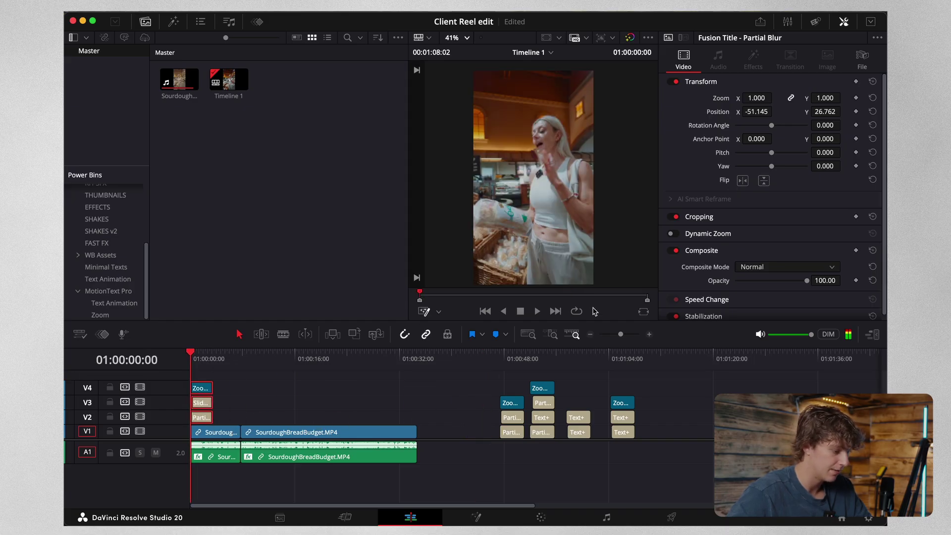
{"action": "left_click", "coordinate": [650, 335]}
{"action": "key", "text": "space"}
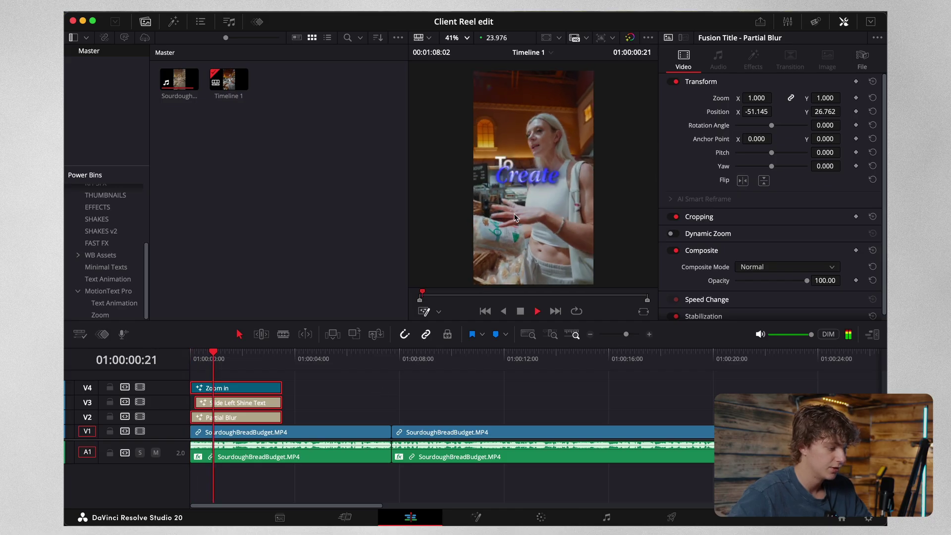
{"action": "key", "text": "space"}
Set the timeline playback resolution to Full and inspect the title text close up in the viewer
{"action": "left_click", "coordinate": [357, 6]}
{"action": "mouse_move", "coordinate": [385, 54]}
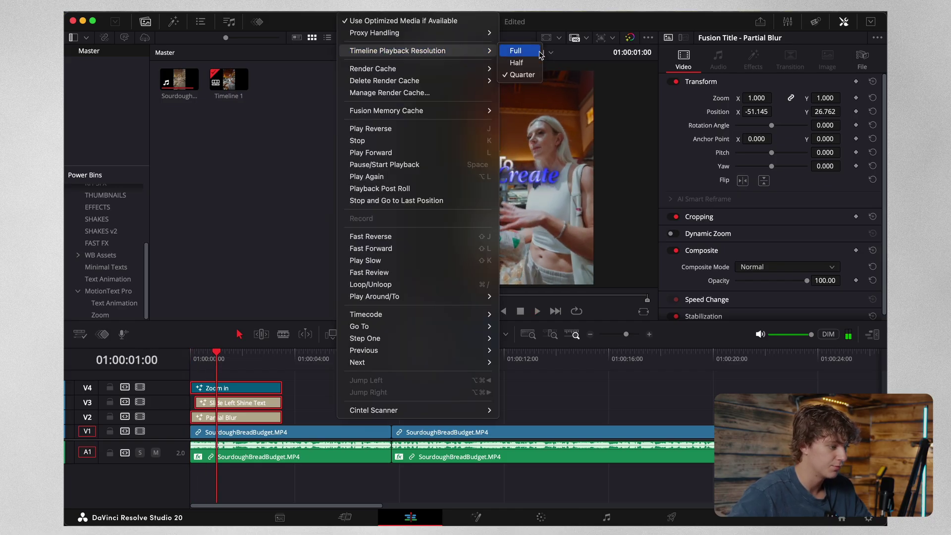
{"action": "left_click", "coordinate": [537, 54]}
{"action": "scroll", "coordinate": [510, 179], "scroll_direction": "up", "scroll_amount": 4}
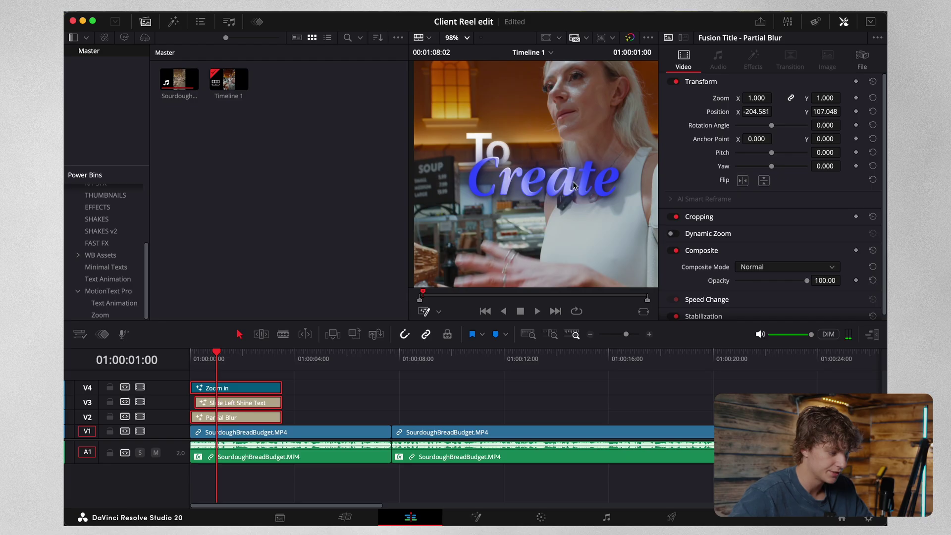
{"action": "scroll", "coordinate": [530, 192], "scroll_direction": "down", "scroll_amount": 5}
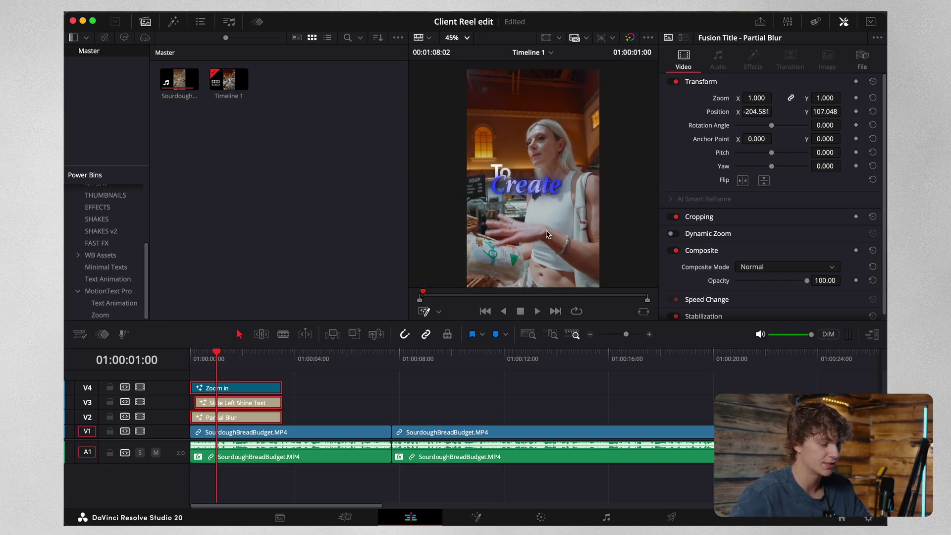
{"action": "scroll", "coordinate": [527, 237], "scroll_direction": "up", "scroll_amount": 1}
Replay the opening from the start and replace the Partial Blur title's text with "I'm"
{"action": "left_click", "coordinate": [225, 392]}
{"action": "key", "text": "j"}
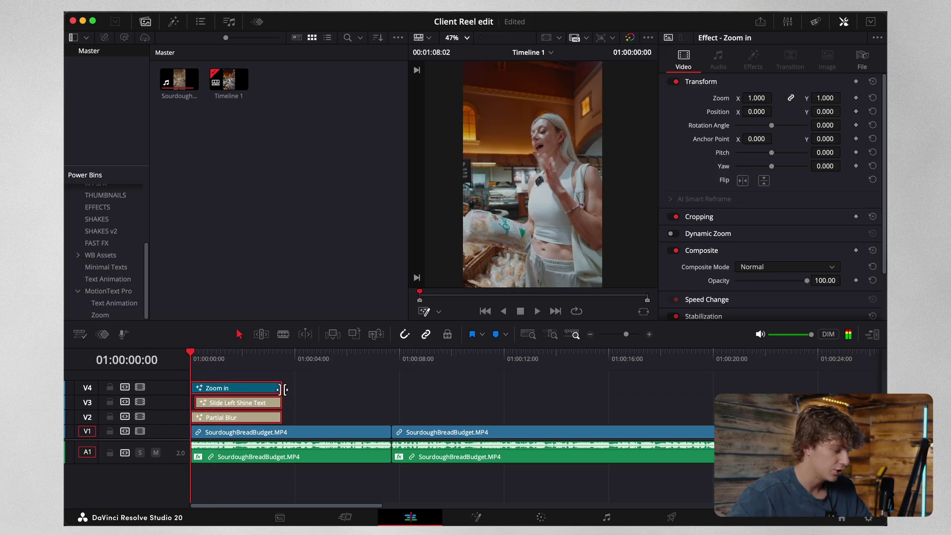
{"action": "left_click", "coordinate": [341, 397]}
{"action": "key", "text": "l"}
{"action": "left_click", "coordinate": [244, 401]}
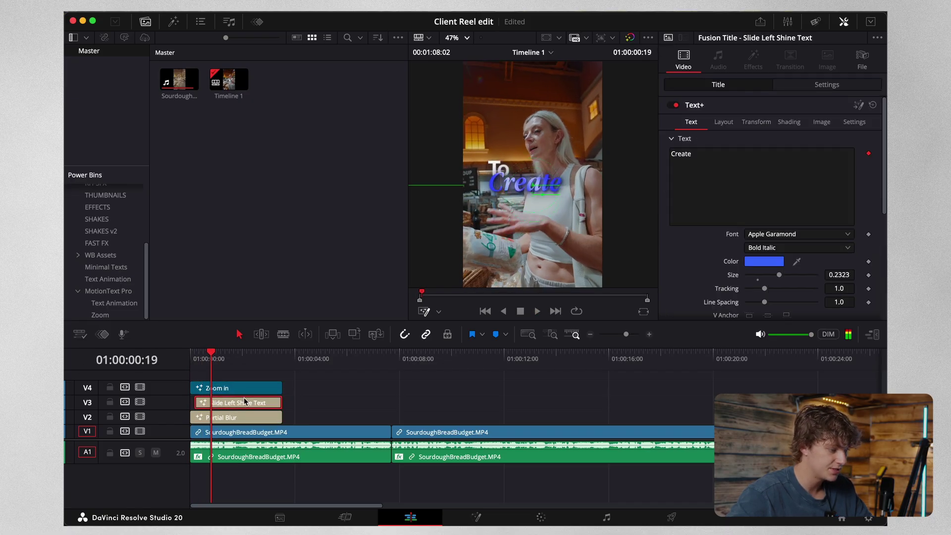
{"action": "left_click", "coordinate": [231, 420]}
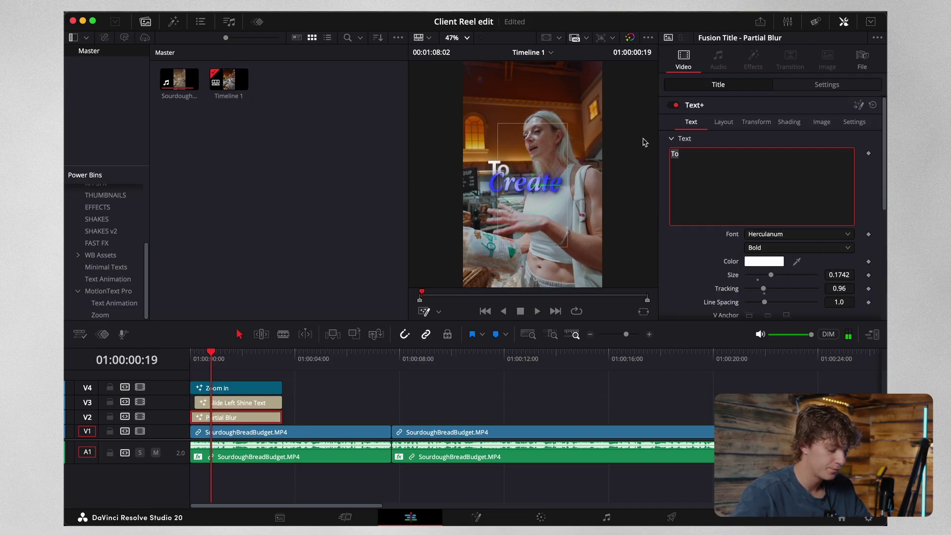
{"action": "key", "text": "BackSpace"}
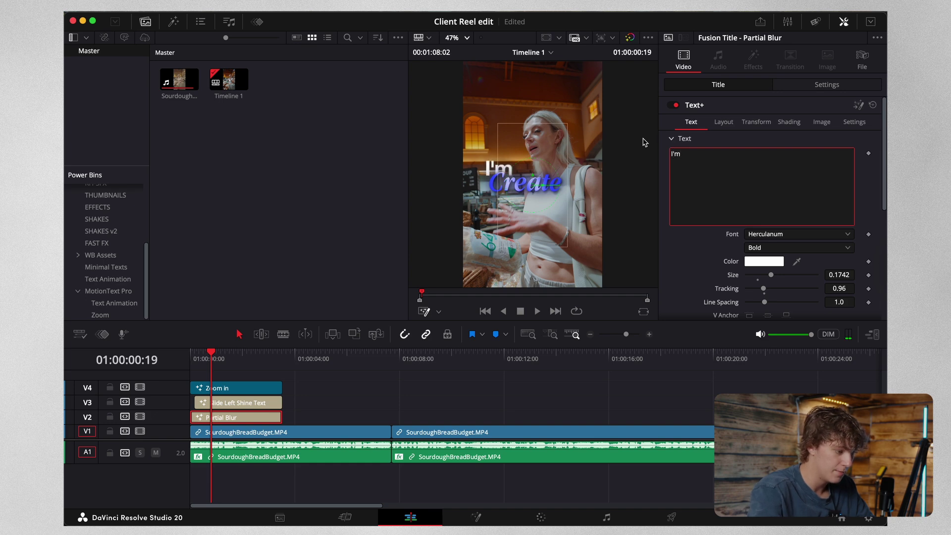
Change the Slide Left Shine Text title to read "Savings" in quotation marks and play the opening to check it
{"action": "left_click", "coordinate": [262, 405]}
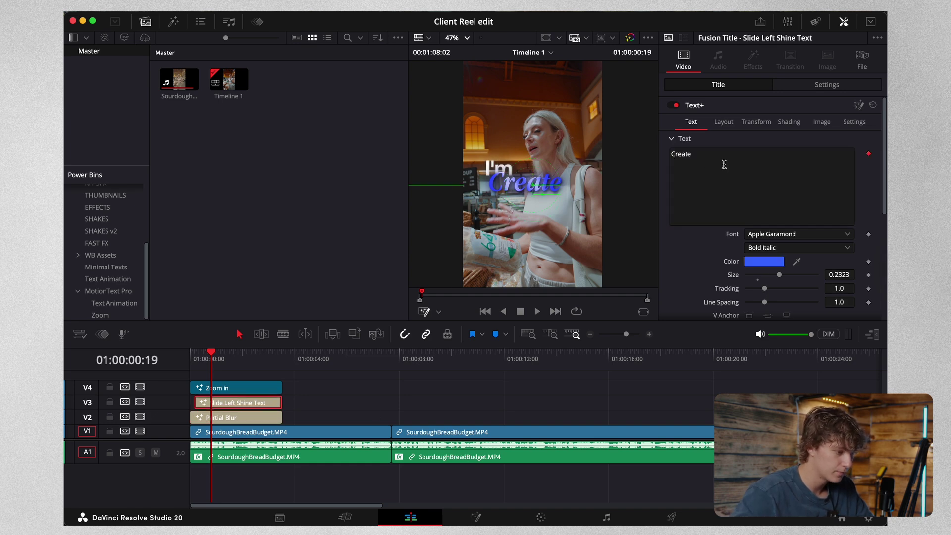
{"action": "type", "text": "\"savings"}
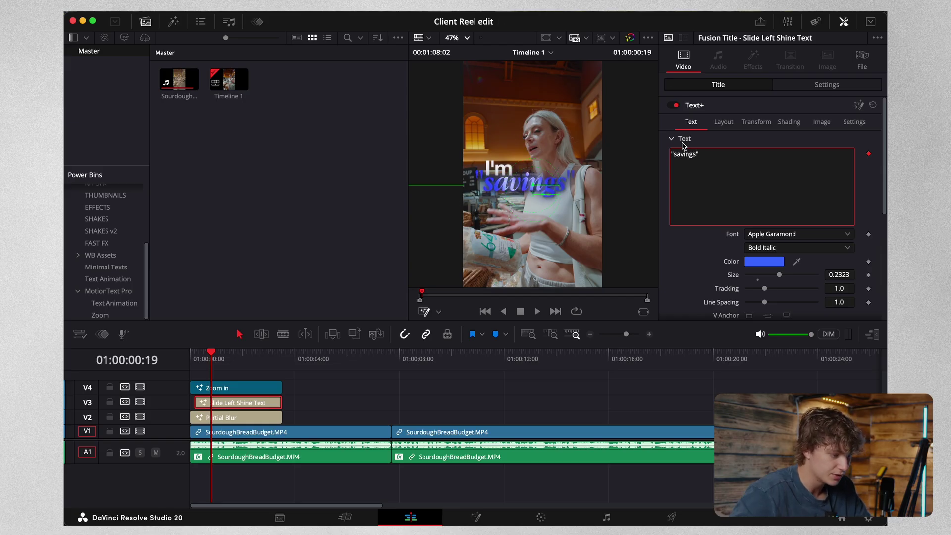
{"action": "left_click_drag", "start_coordinate": [219, 353], "coordinate": [171, 369]}
{"action": "key", "text": "space"}
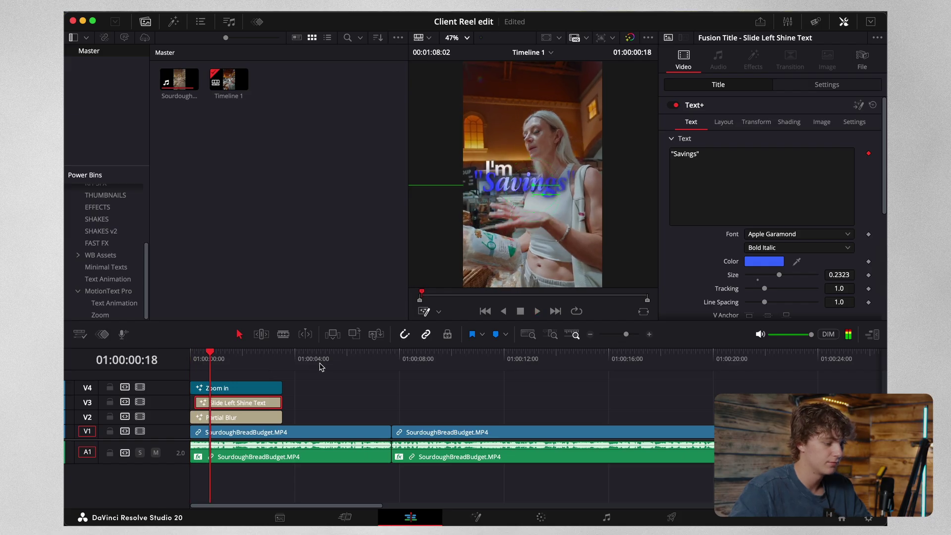
{"action": "left_click_drag", "start_coordinate": [215, 360], "coordinate": [184, 363]}
{"action": "key", "text": "space"}
{"action": "key", "text": "space"}
Move the Zoom in effect up to track V5 and duplicate the "Savings" title onto V4, starting at 01:00:00:15
{"action": "left_click_drag", "start_coordinate": [223, 389], "coordinate": [221, 372]}
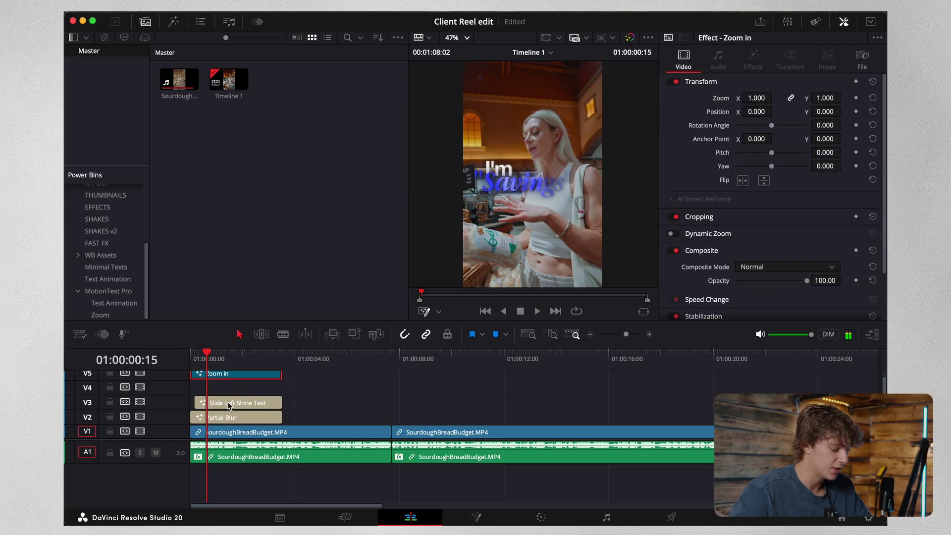
{"action": "left_click_drag", "start_coordinate": [231, 407], "coordinate": [278, 387]}
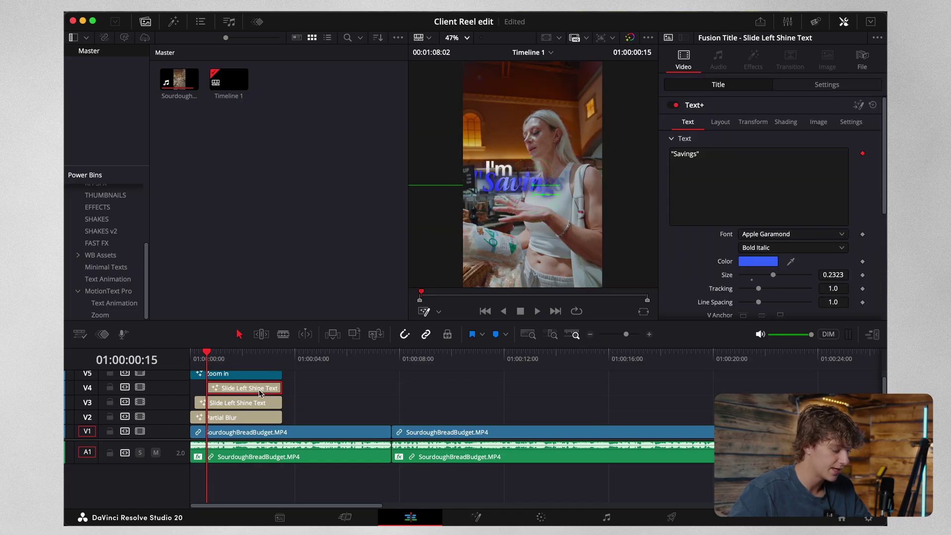
{"action": "key", "text": "space"}
{"action": "key", "text": "space"}
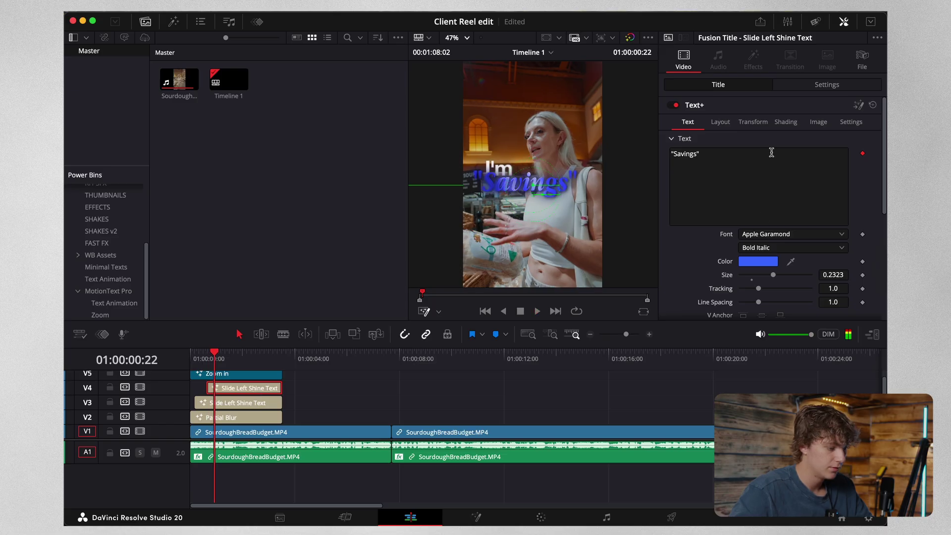
Change the duplicated title's text to Money and set its layout center to X 0.59, Y 0.416
{"action": "left_click_drag", "start_coordinate": [774, 155], "coordinate": [617, 144]}
{"action": "type", "text": "Money"}
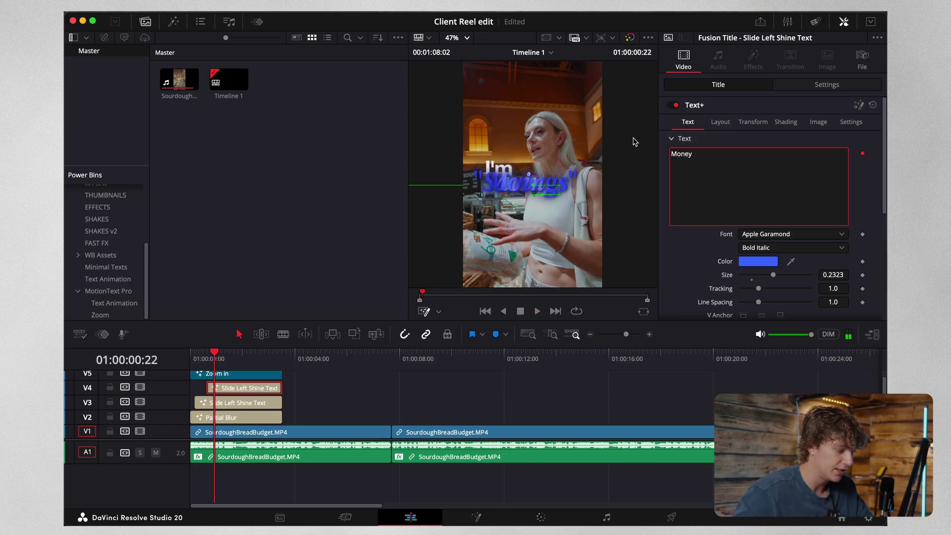
{"action": "left_click", "coordinate": [714, 125]}
{"action": "mouse_move", "coordinate": [838, 166]}
{"action": "left_mouse_down"}
{"action": "mouse_move", "coordinate": [789, 166]}
{"action": "mouse_move", "coordinate": [820, 166]}
{"action": "left_mouse_up"}
Disable the Zoom in effect and open the Money title's composition in Fusion with only the node graph below the viewer
{"action": "left_click", "coordinate": [255, 375]}
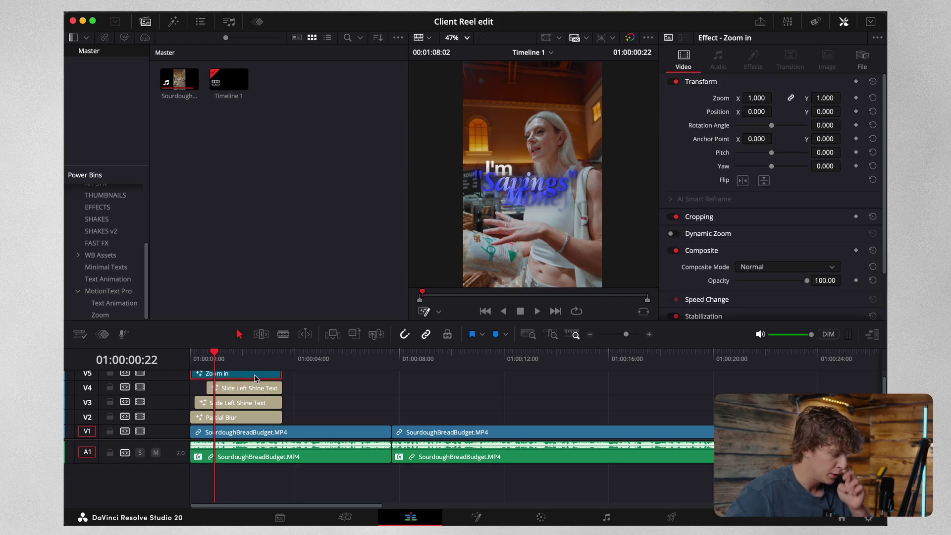
{"action": "key", "text": "d"}
{"action": "left_click", "coordinate": [258, 387]}
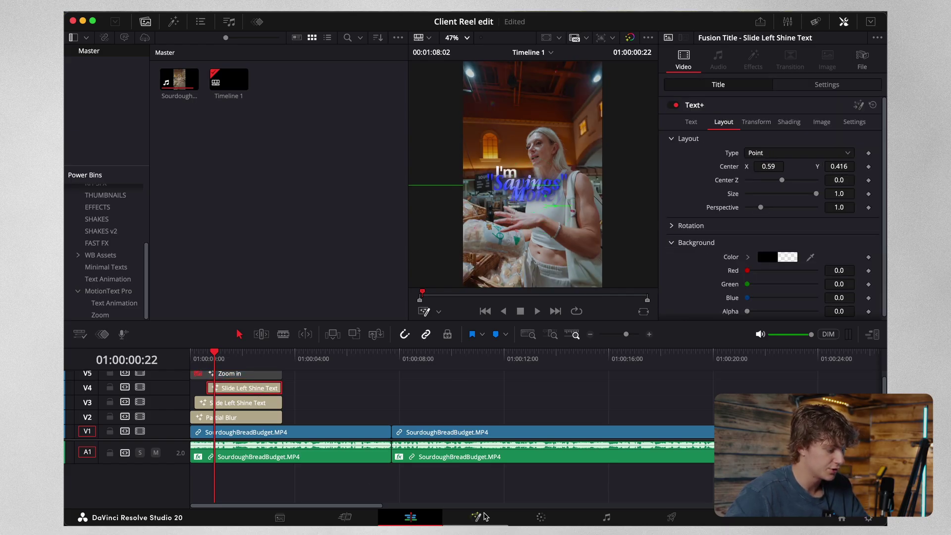
{"action": "key", "text": "shift+5"}
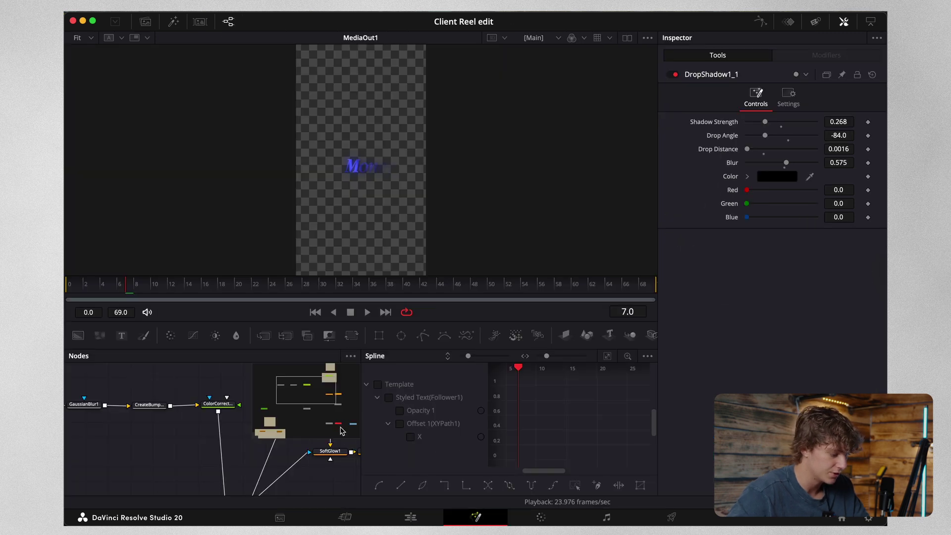
{"action": "left_click", "coordinate": [761, 24]}
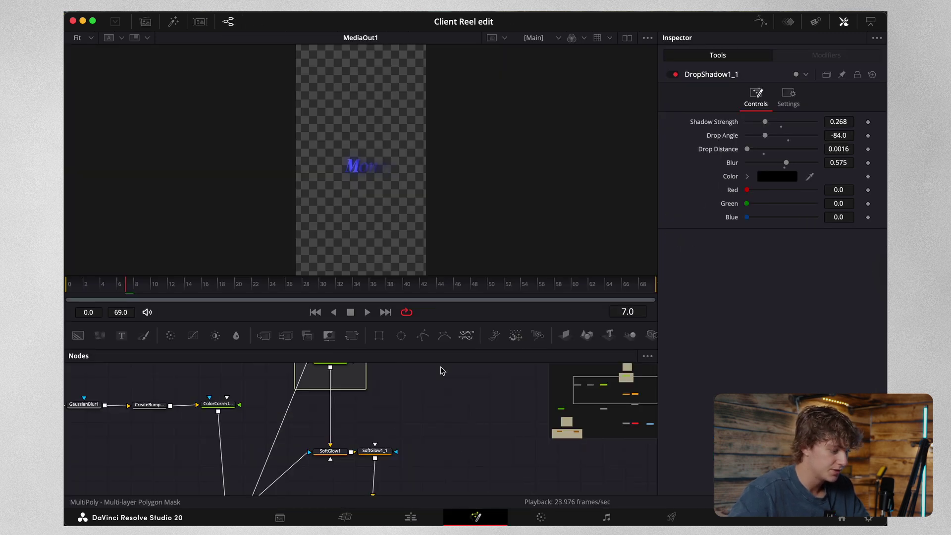
Tint the Money title green in the Underlay2 color corrector, re-enable the Zoom in effect on the edit timeline, and play
{"action": "scroll", "coordinate": [357, 406], "scroll_direction": "up", "scroll_amount": 1}
{"action": "left_click", "coordinate": [335, 374]}
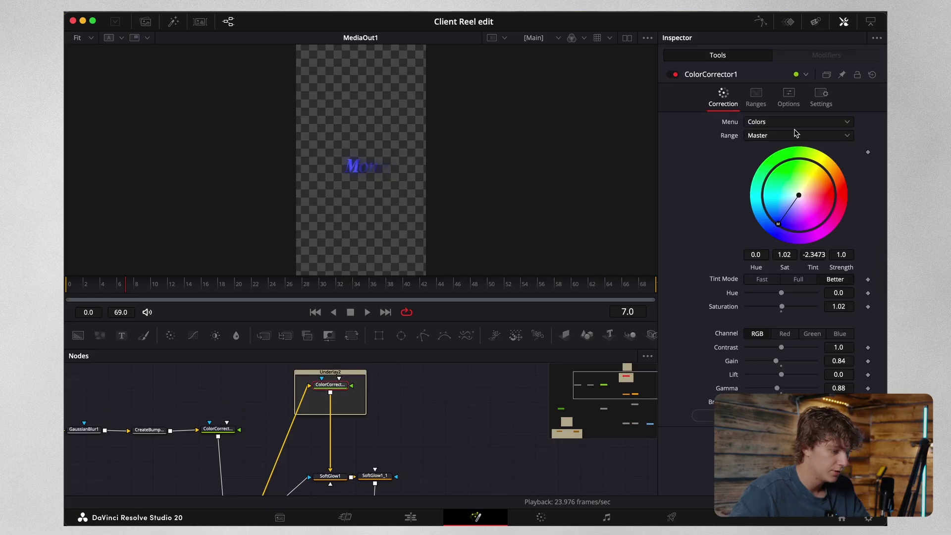
{"action": "left_click_drag", "start_coordinate": [780, 225], "coordinate": [771, 149]}
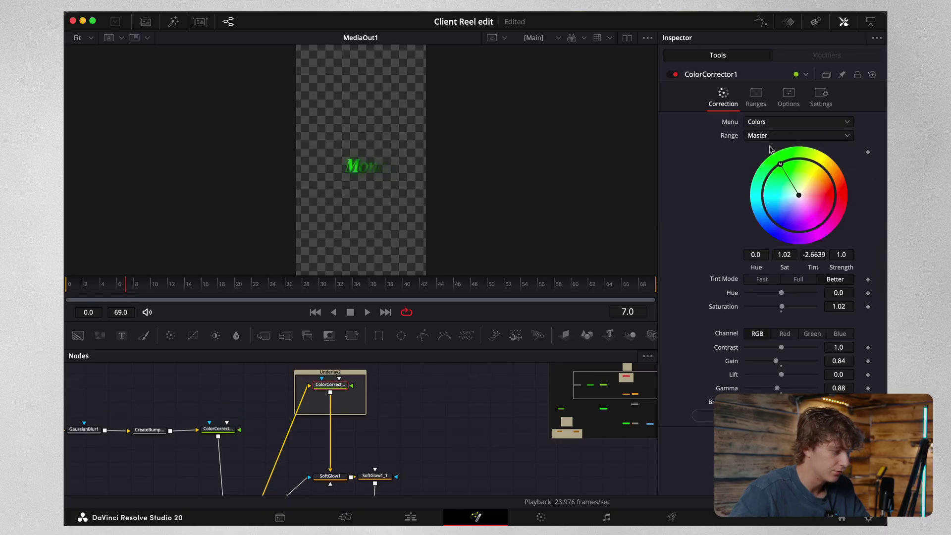
{"action": "left_click", "coordinate": [410, 517]}
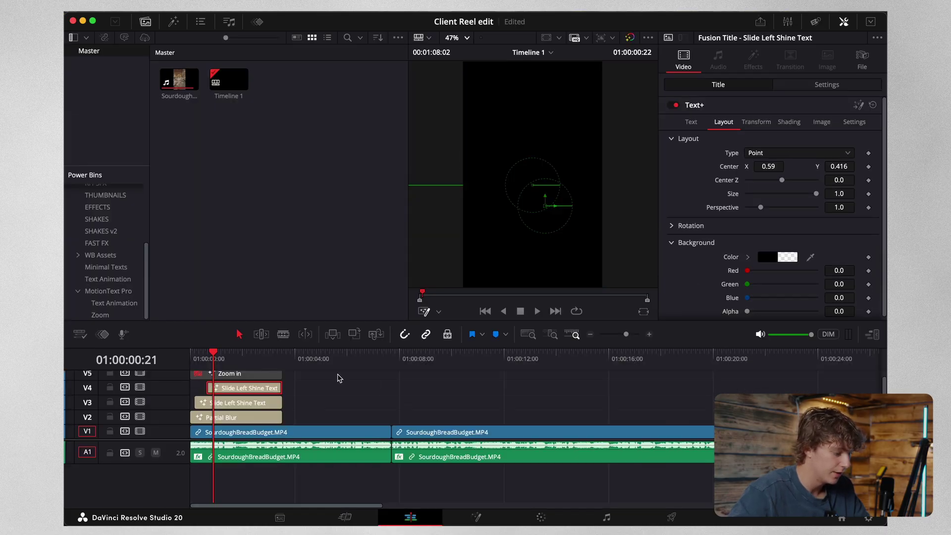
{"action": "left_click", "coordinate": [259, 374]}
{"action": "key", "text": "space"}
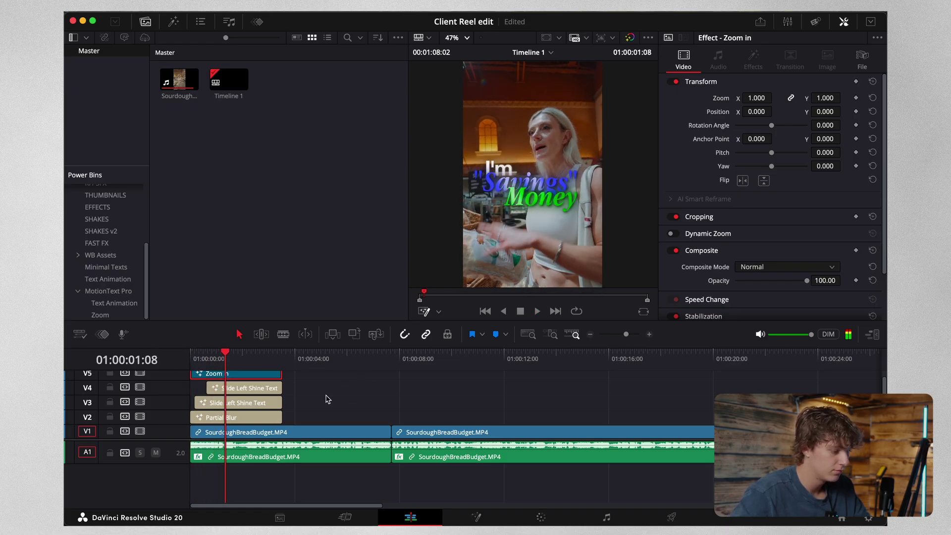
Add quotation marks around the word Money in the green title, keeping it on one line
{"action": "left_click", "coordinate": [271, 394]}
{"action": "left_click", "coordinate": [691, 121]}
{"action": "left_click", "coordinate": [704, 158]}
{"action": "type", "text": "\""}
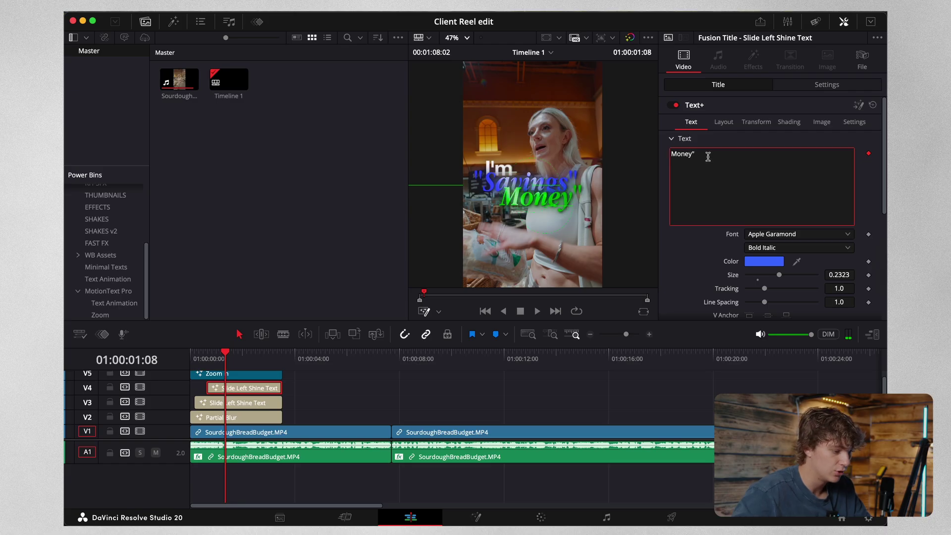
{"action": "left_click", "coordinate": [671, 153]}
{"action": "key", "text": "Return"}
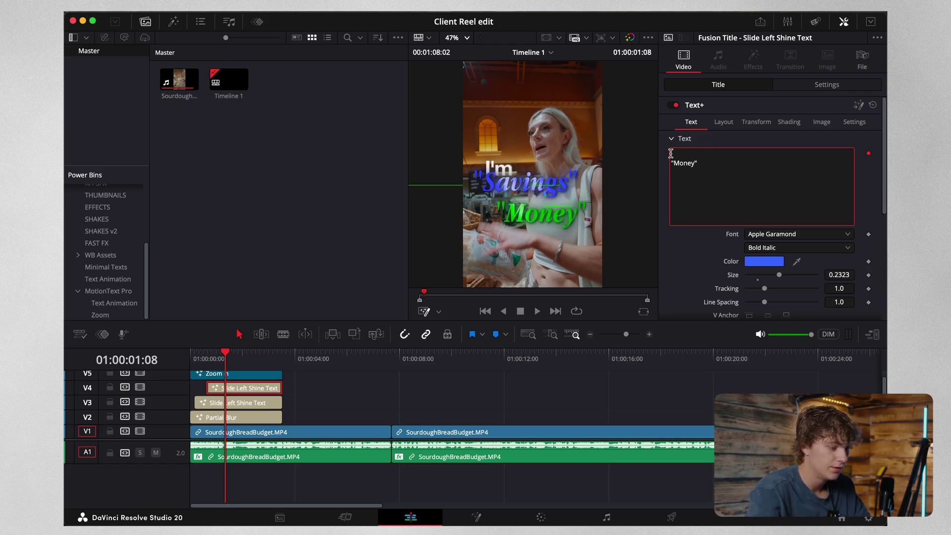
{"action": "key", "text": "BackSpace"}
{"action": "type", "text": "\""}
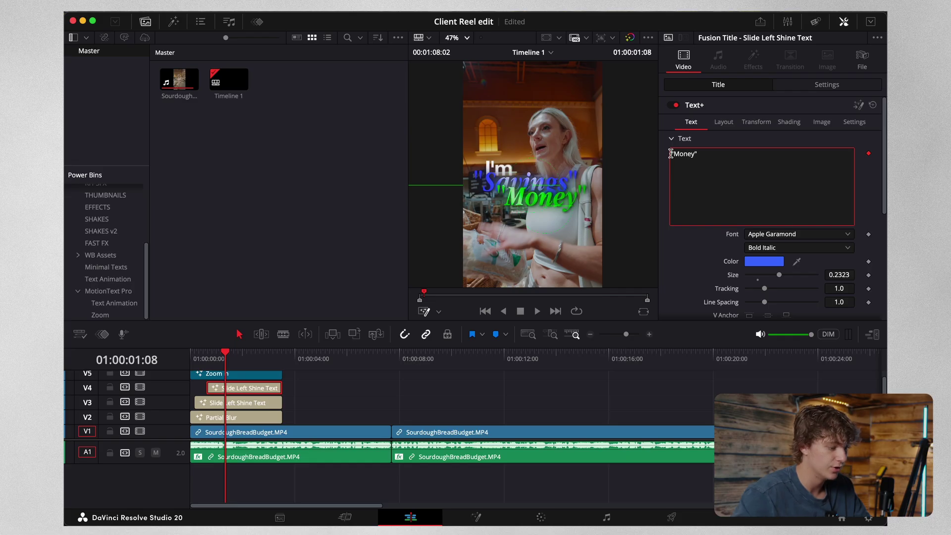
Play the opening from the timeline start to review the three titles, and park the playhead at 01:00:02:16
{"action": "left_click_drag", "start_coordinate": [226, 359], "coordinate": [190, 360]}
{"action": "left_click", "coordinate": [350, 405]}
{"action": "key", "text": "space"}
{"action": "left_click", "coordinate": [591, 334]}
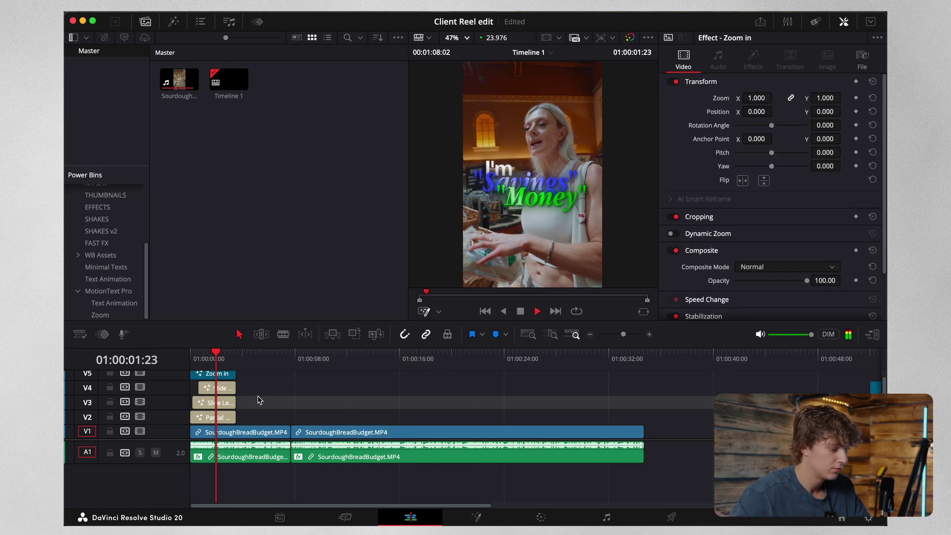
{"action": "key", "text": "space"}
{"action": "key", "text": "space"}
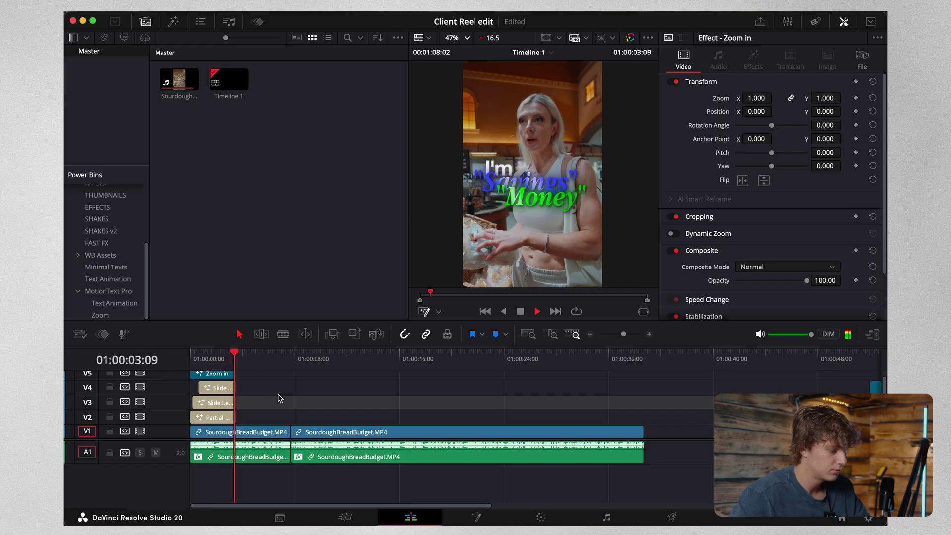
{"action": "left_click_drag", "start_coordinate": [243, 357], "coordinate": [226, 357]}
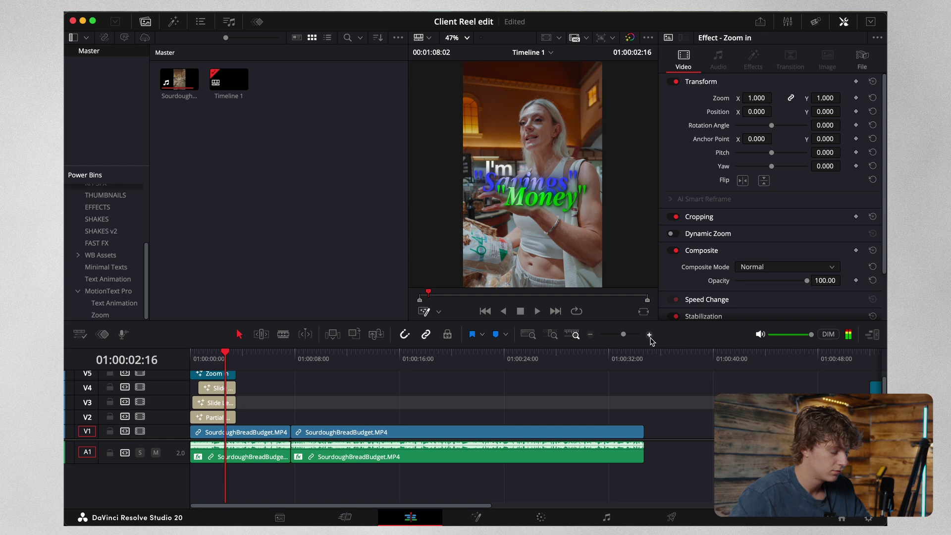
{"action": "left_click", "coordinate": [649, 334]}
Lower the timeline playback resolution and play the end of the title section again
{"action": "left_click", "coordinate": [372, 9]}
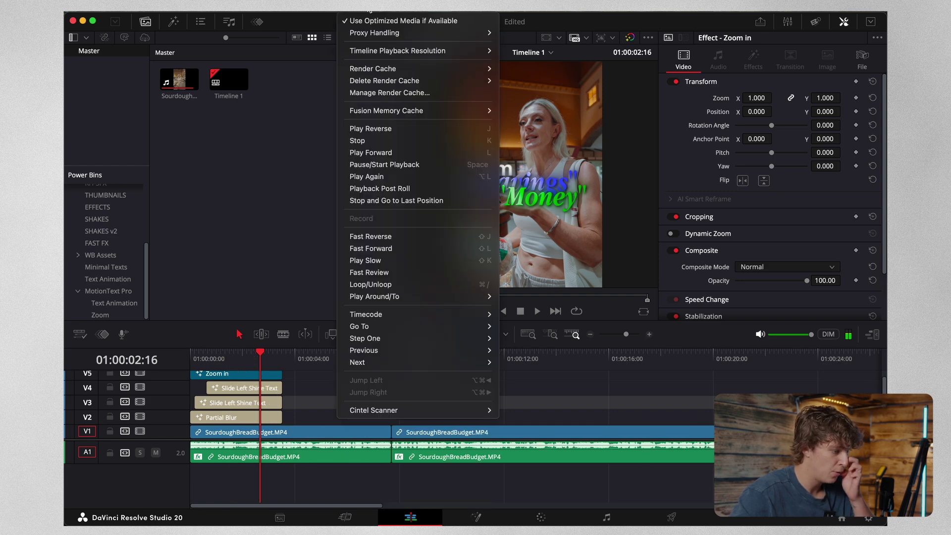
{"action": "left_click", "coordinate": [549, 191]}
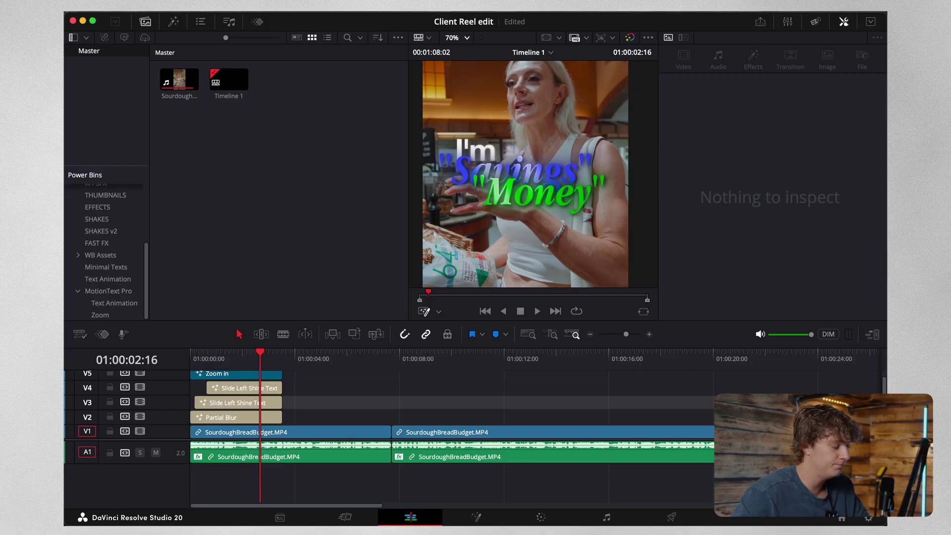
{"action": "left_click", "coordinate": [396, 9]}
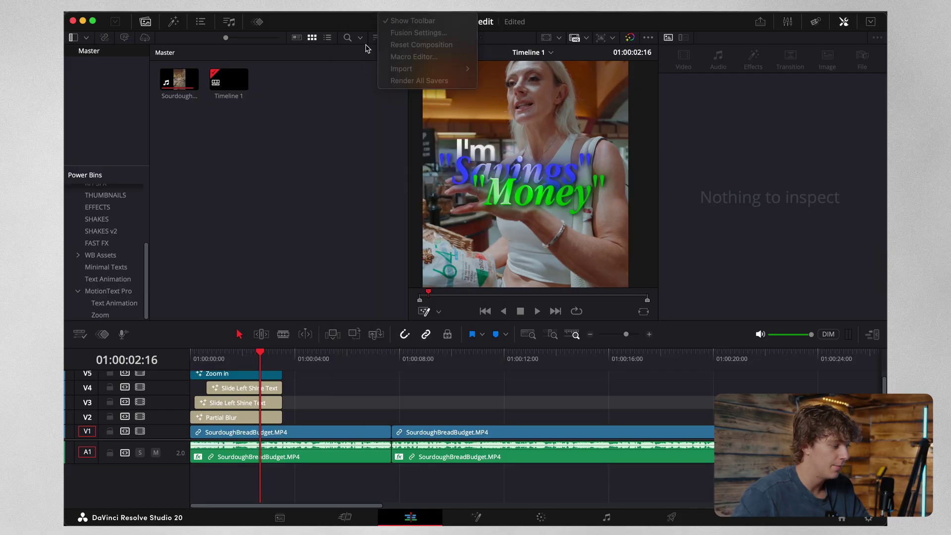
{"action": "mouse_move", "coordinate": [362, 9]}
{"action": "mouse_move", "coordinate": [383, 52]}
{"action": "left_click", "coordinate": [240, 343]}
{"action": "left_click", "coordinate": [257, 363]}
{"action": "key", "text": "space"}
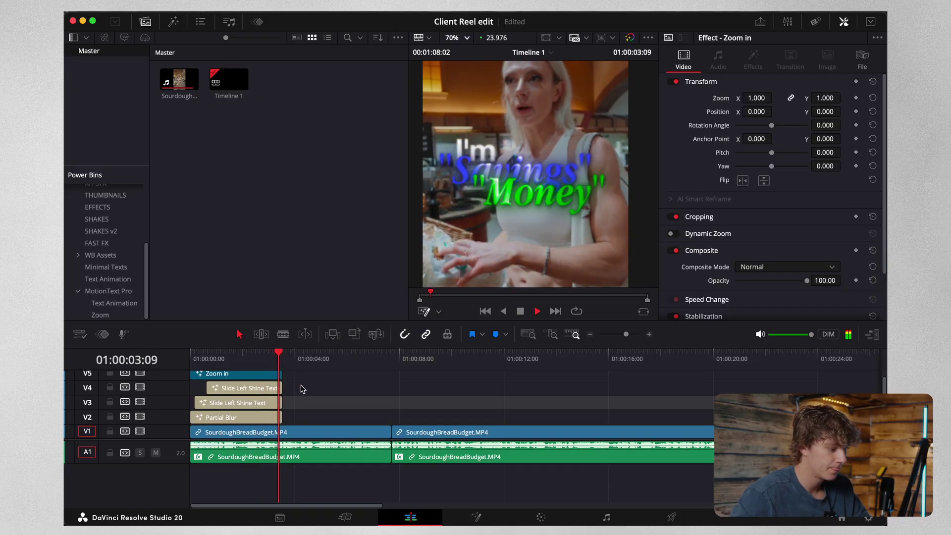
Play across the end of the title section and fit the whole vertical frame in the timeline viewer
{"action": "left_click", "coordinate": [277, 361]}
{"action": "key", "text": "space"}
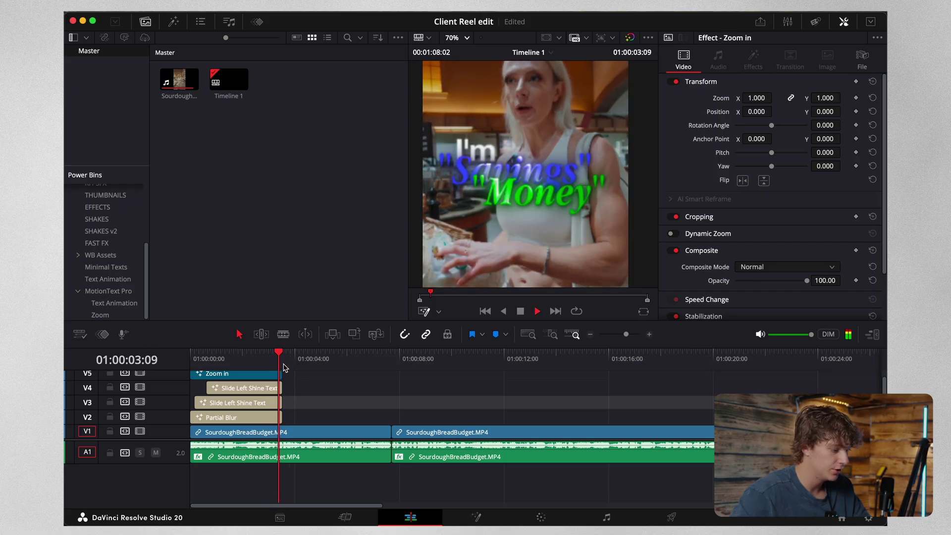
{"action": "key", "text": "space"}
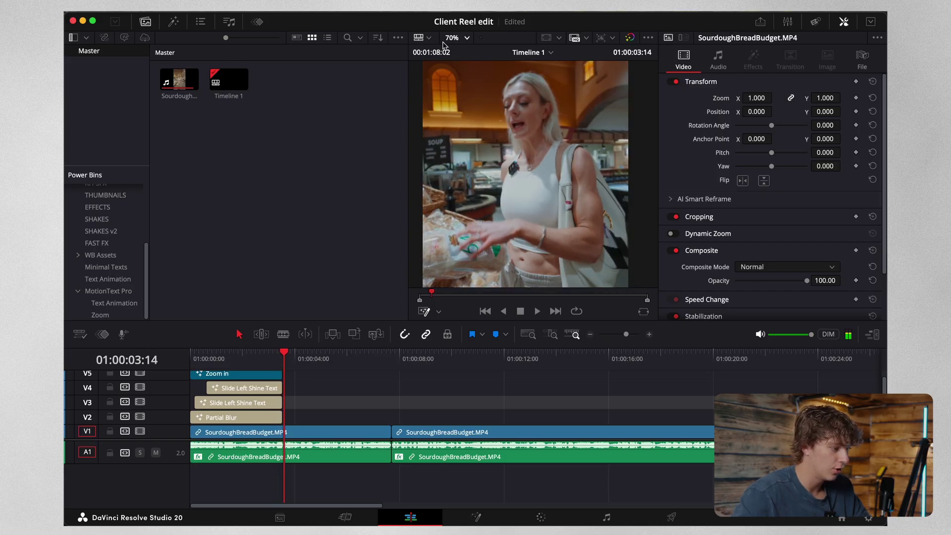
{"action": "left_click", "coordinate": [466, 38]}
{"action": "left_click", "coordinate": [462, 53]}
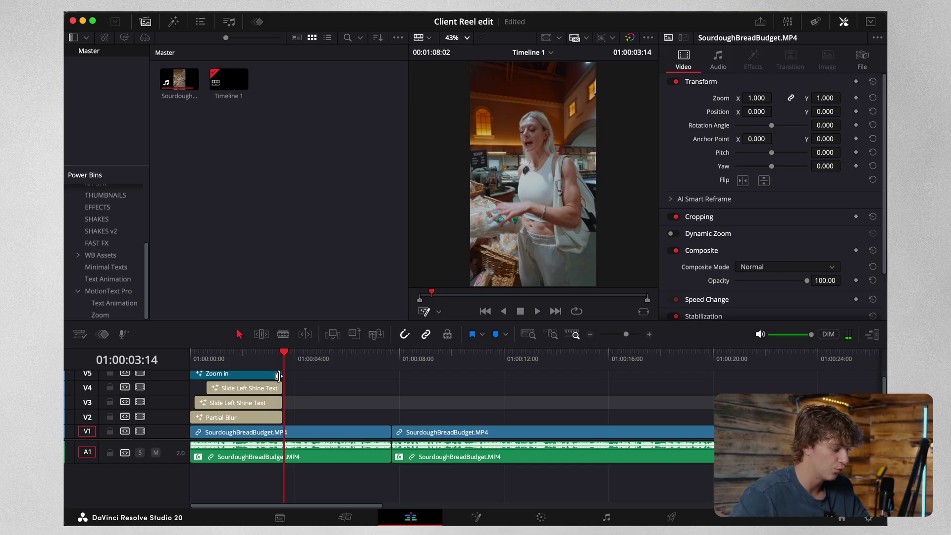
Replay the opening titles from the timeline start and play the footage that follows them
{"action": "key", "text": "Home"}
{"action": "key", "text": "space"}
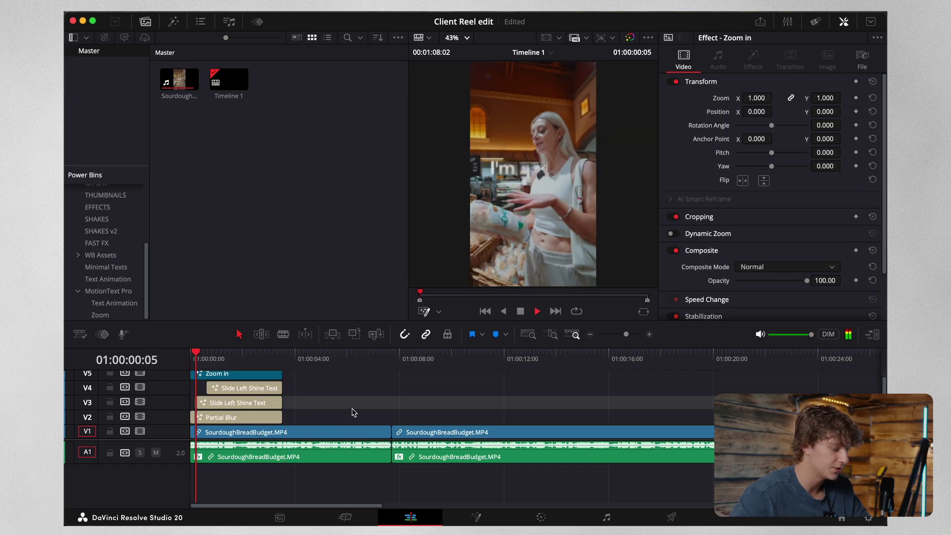
{"action": "left_click", "coordinate": [590, 334]}
{"action": "key", "text": "space"}
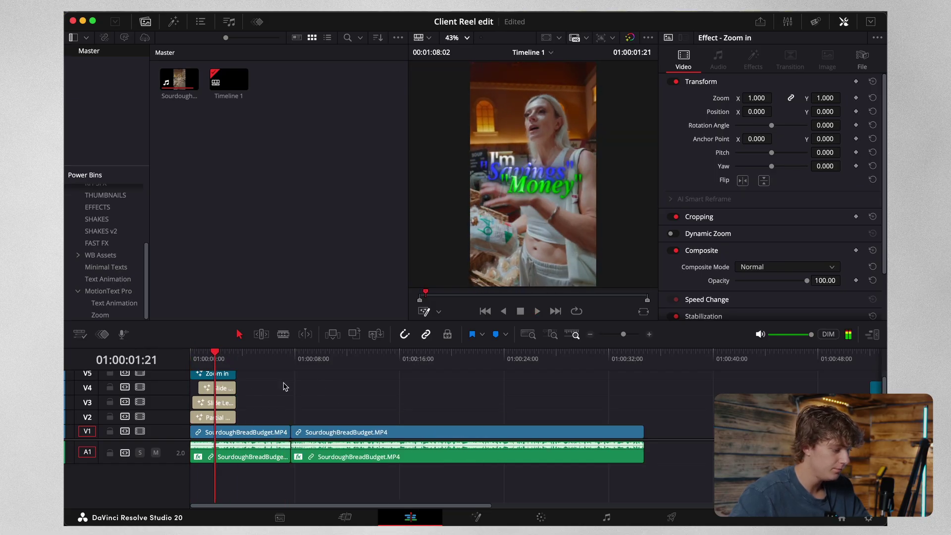
{"action": "left_click", "coordinate": [233, 360]}
{"action": "key", "text": "space"}
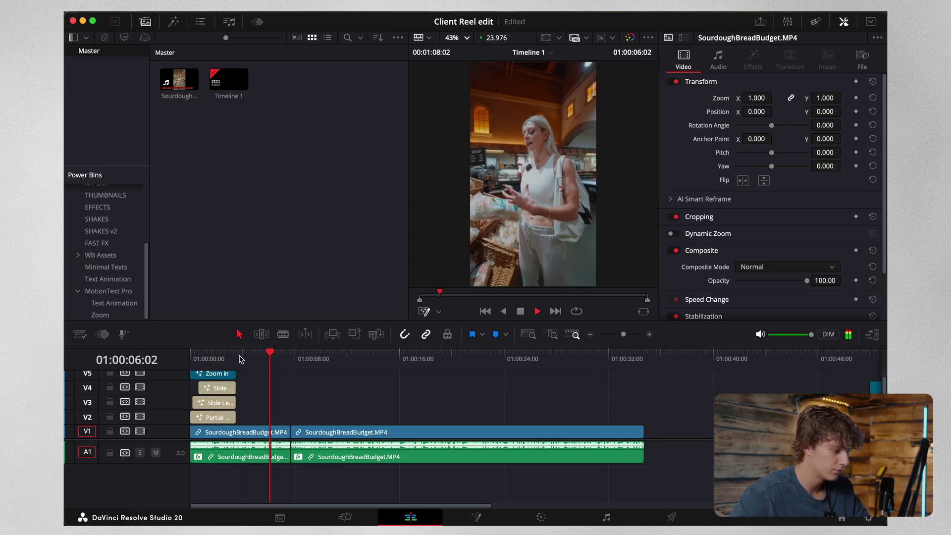
{"action": "key", "text": "space"}
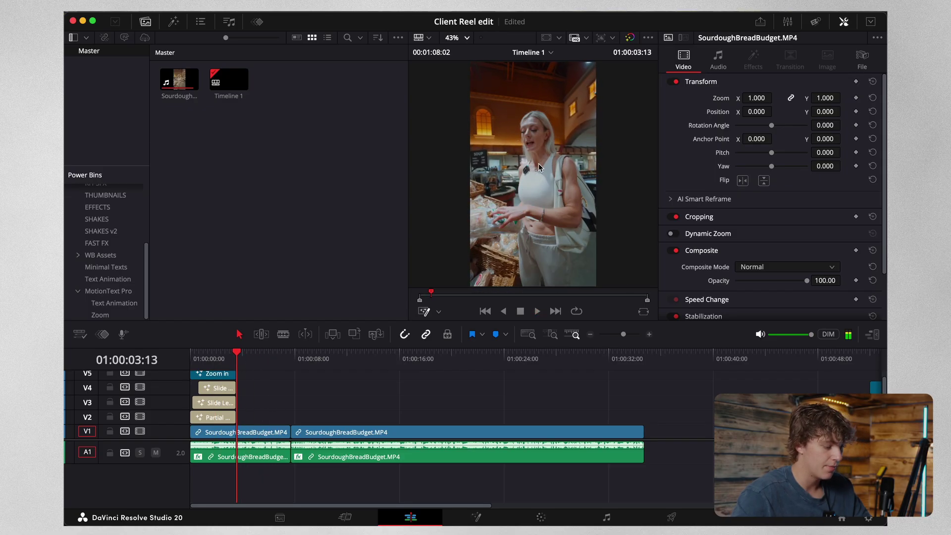
{"action": "scroll", "coordinate": [539, 163], "scroll_direction": "up", "scroll_amount": 2}
{"action": "scroll", "coordinate": [538, 171], "scroll_direction": "down", "scroll_amount": 4}
{"action": "scroll", "coordinate": [529, 242], "scroll_direction": "up", "scroll_amount": 1}
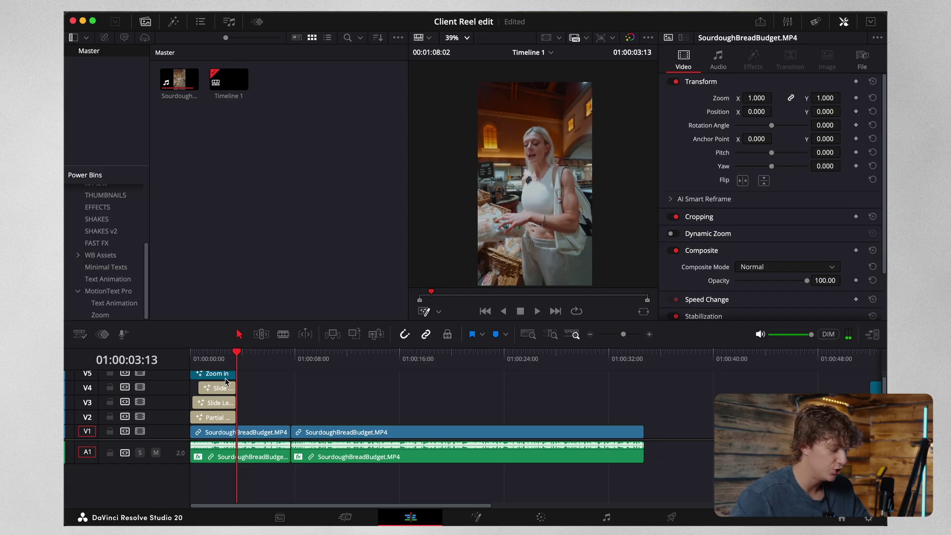
{"action": "scroll", "coordinate": [570, 171], "scroll_direction": "up", "scroll_amount": 3}
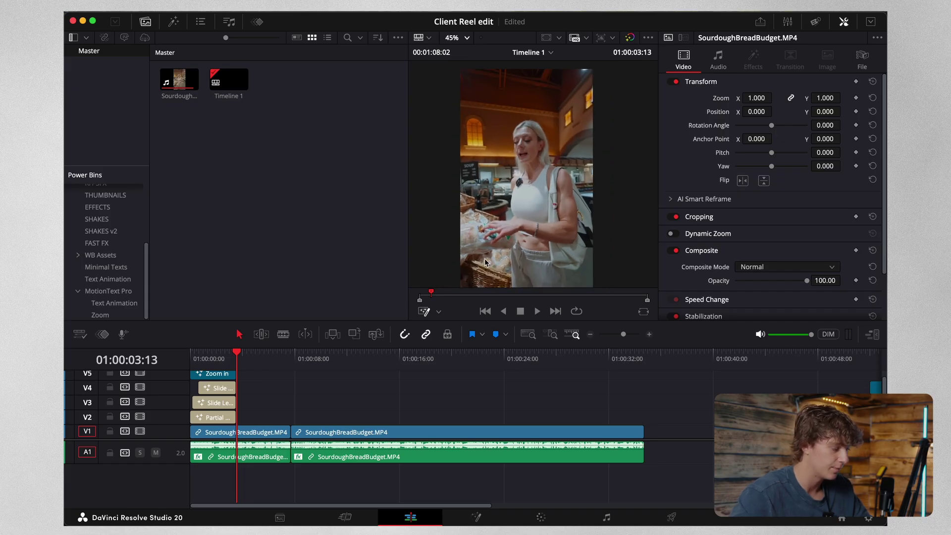
{"action": "scroll", "coordinate": [99, 212], "scroll_direction": "up", "scroll_amount": 4}
{"action": "scroll", "coordinate": [120, 271], "scroll_direction": "down", "scroll_amount": 4}
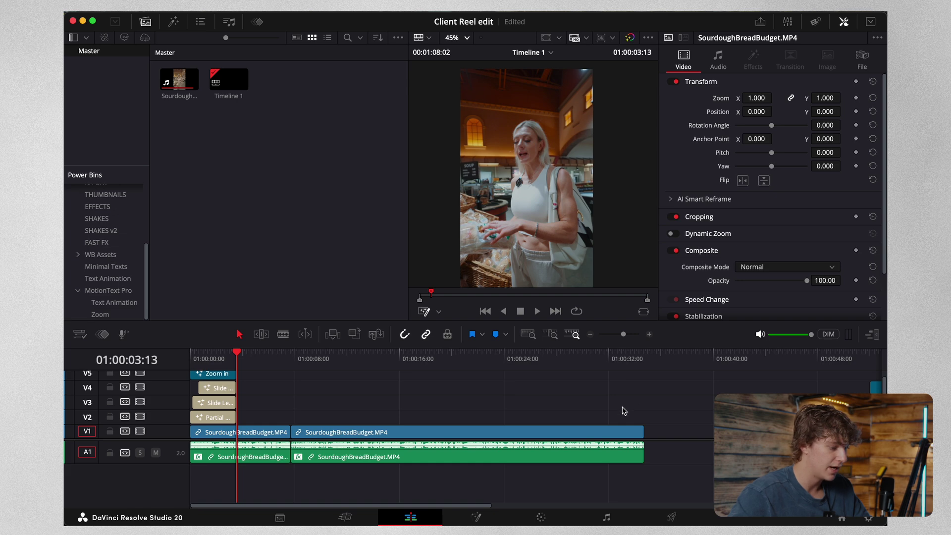
Inspect the spare blue Text+ title around 01:00:57:17 and return the playhead to 01:00:03:13
{"action": "left_click", "coordinate": [649, 334]}
{"action": "left_click", "coordinate": [590, 335]}
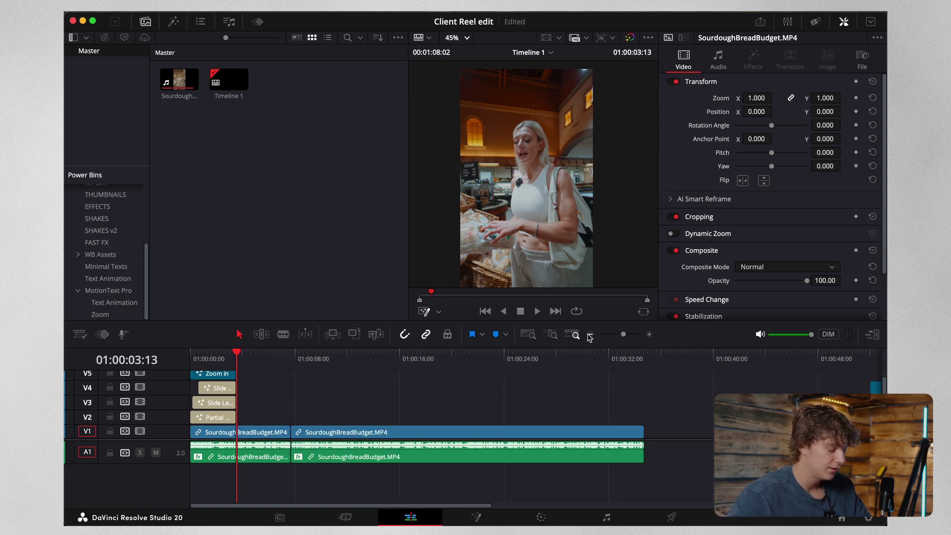
{"action": "left_click", "coordinate": [590, 335]}
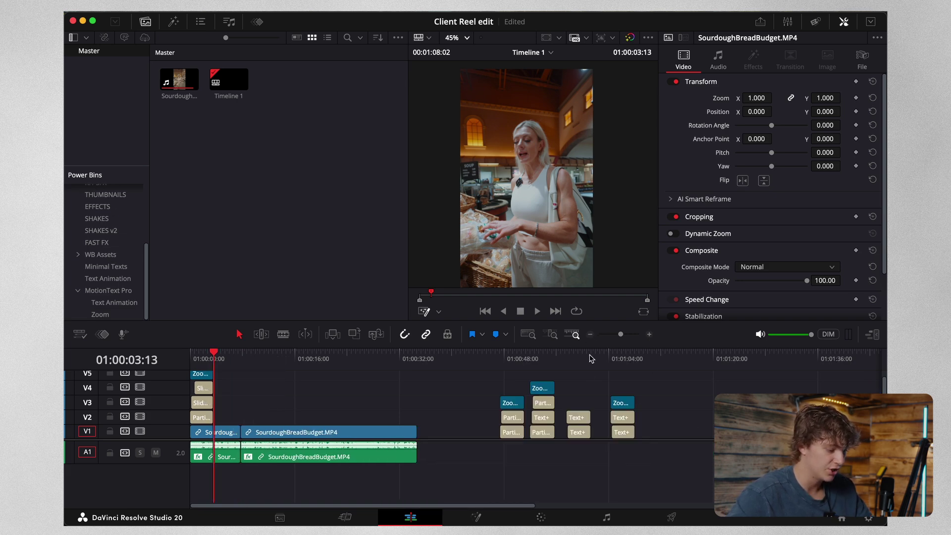
{"action": "left_click", "coordinate": [568, 353]}
{"action": "right_click", "coordinate": [568, 353]}
{"action": "left_click", "coordinate": [544, 369]}
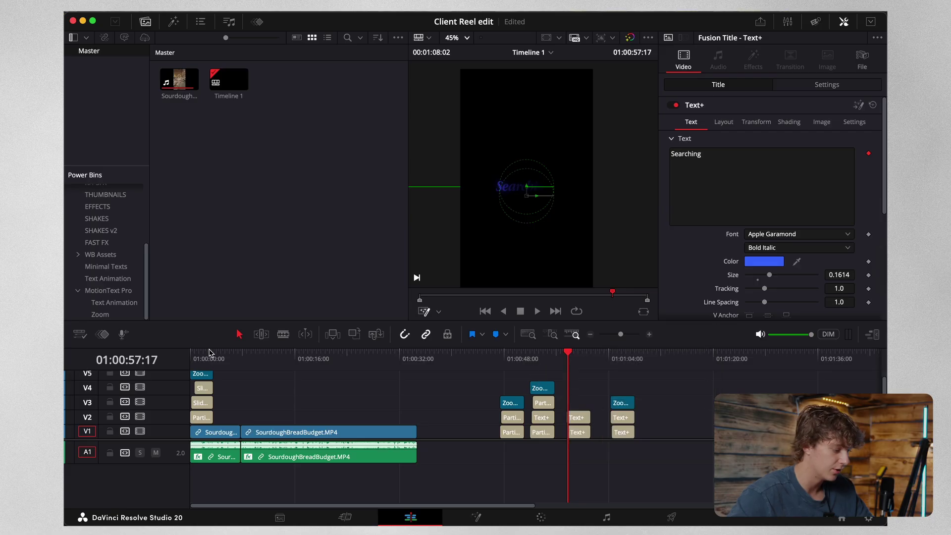
{"action": "left_click", "coordinate": [213, 354]}
Browse the TEXT and MotionText Pro Text Animation power bins for a title preset
{"action": "scroll", "coordinate": [123, 202], "scroll_direction": "up", "scroll_amount": 5}
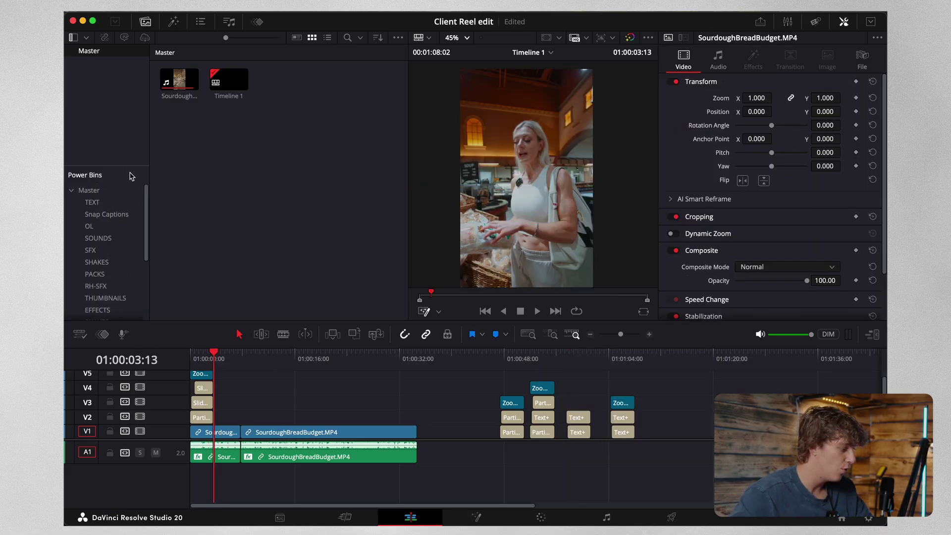
{"action": "left_click", "coordinate": [92, 204]}
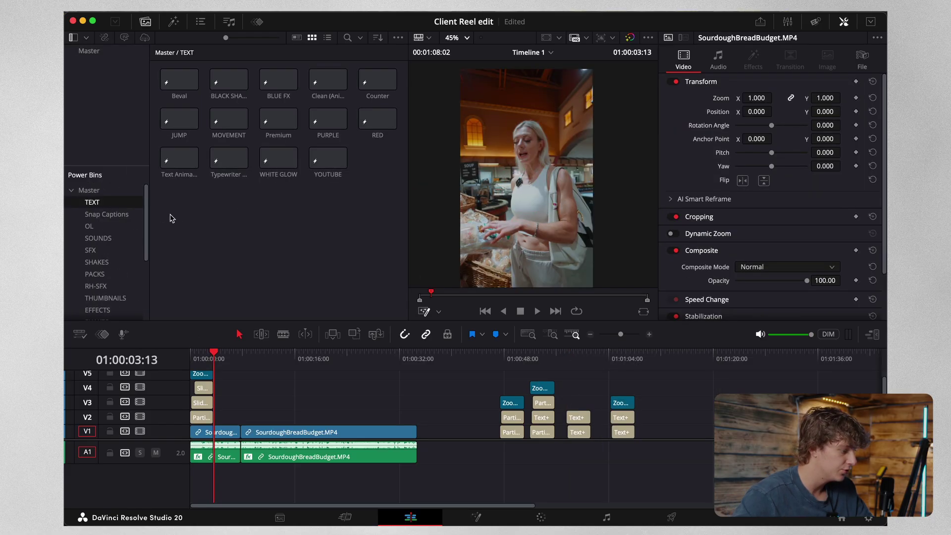
{"action": "scroll", "coordinate": [99, 277], "scroll_direction": "down", "scroll_amount": 5}
{"action": "left_click", "coordinate": [110, 302]}
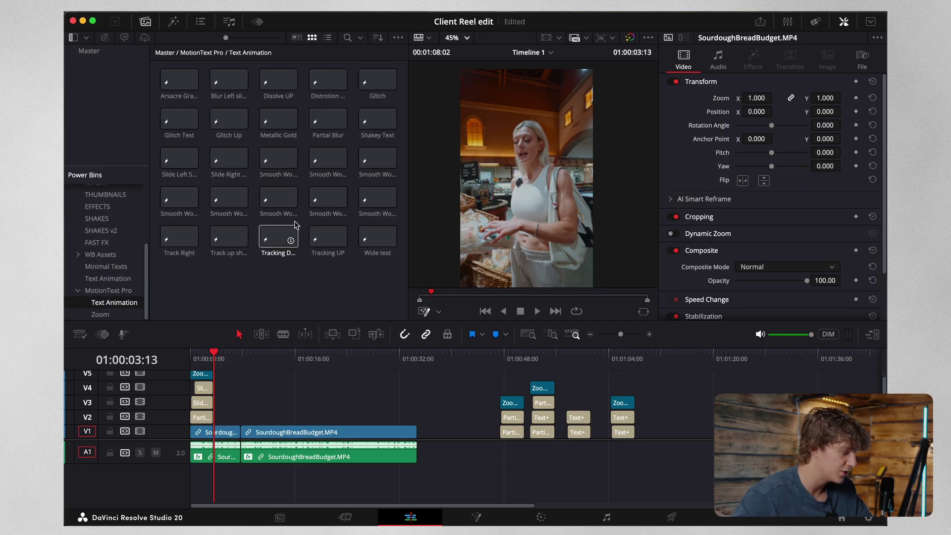
Place a Text+ title on V2 from the end of the opening titles to the first V1 cut and clear its default text
{"action": "left_click", "coordinate": [174, 21]}
{"action": "left_click", "coordinate": [94, 124]}
{"action": "left_click_drag", "start_coordinate": [205, 160], "coordinate": [229, 418]}
{"action": "left_click", "coordinate": [754, 155]}
{"action": "key", "text": "ctrl+a"}
{"action": "type", "text": "Hrel"}
{"action": "key", "text": "BackSpace"}
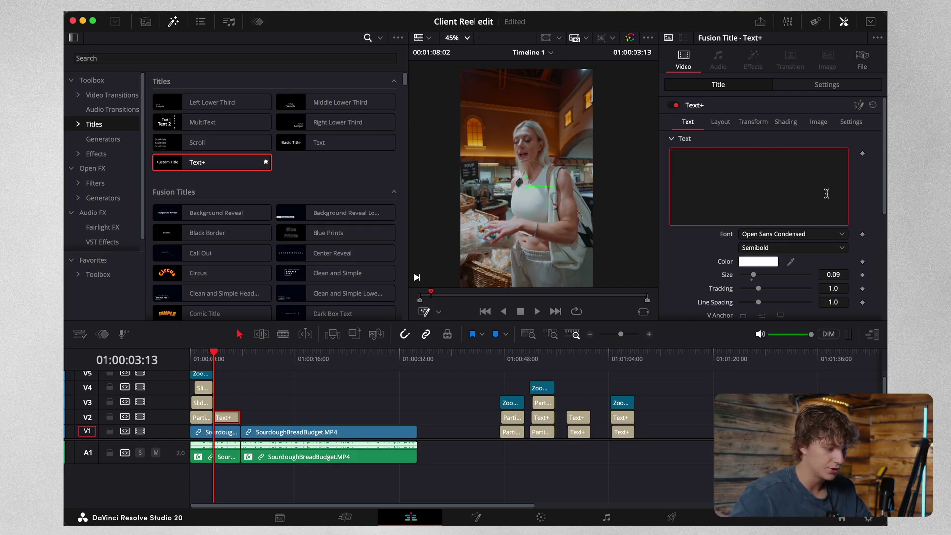
Set the new title's font to Helvetica Neue in the Bold Oblique style
{"action": "left_click", "coordinate": [794, 232]}
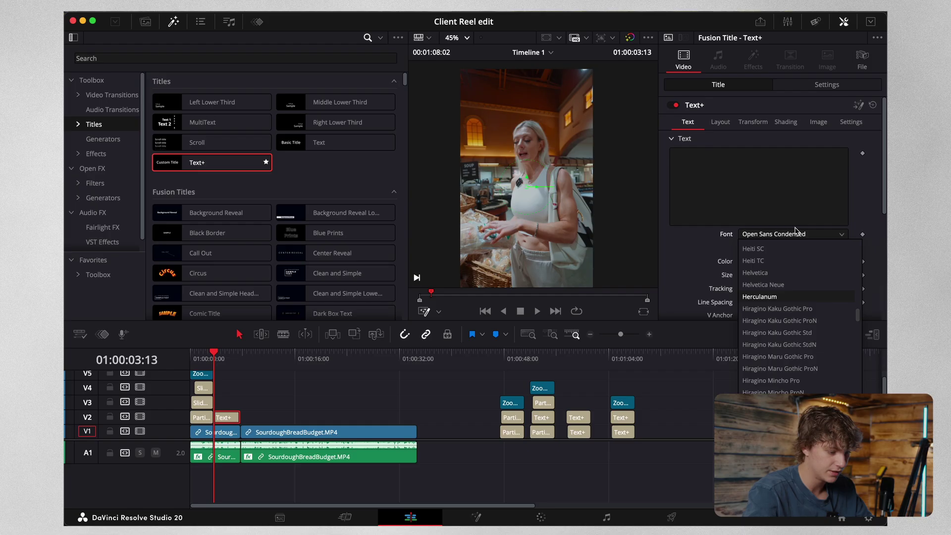
{"action": "key", "text": "Up"}
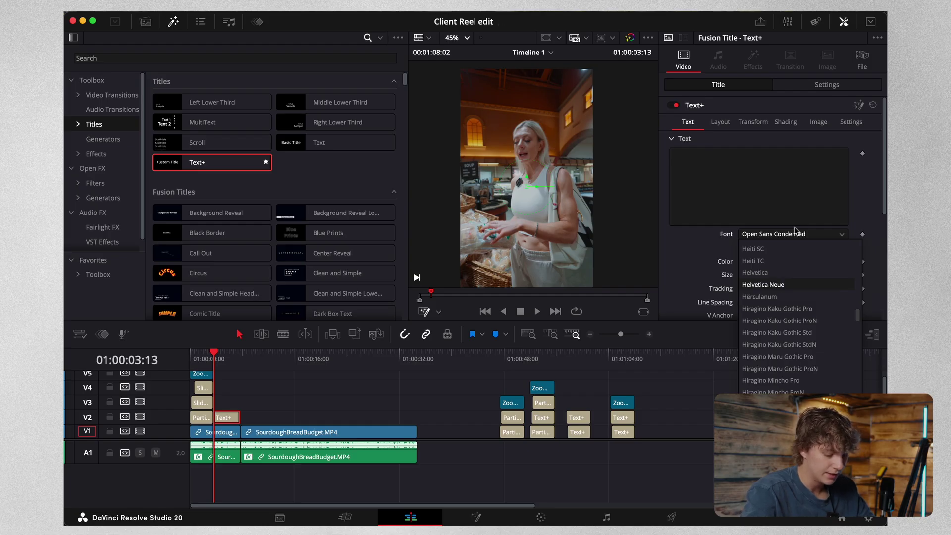
{"action": "key", "text": "Return"}
{"action": "left_click", "coordinate": [795, 247]}
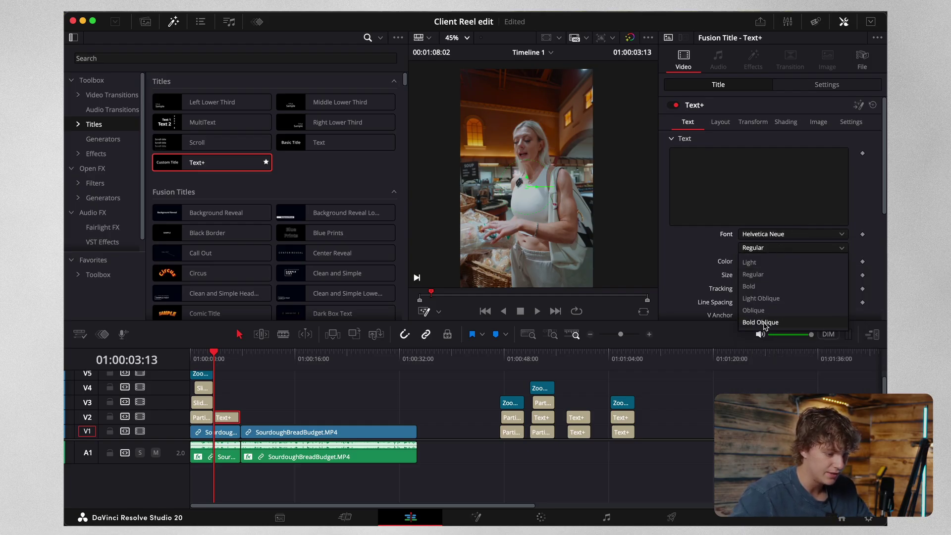
{"action": "left_click", "coordinate": [763, 326]}
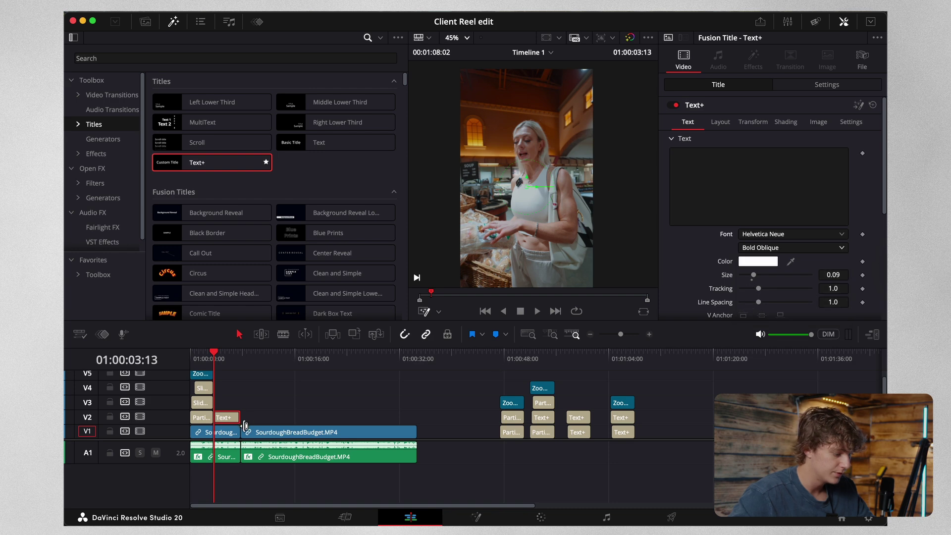
Enter "I" as the title's text and set its size to 0.126
{"action": "key", "text": "space"}
{"action": "key", "text": "space"}
{"action": "left_click_drag", "start_coordinate": [753, 280], "coordinate": [775, 275]}
{"action": "left_click", "coordinate": [732, 192]}
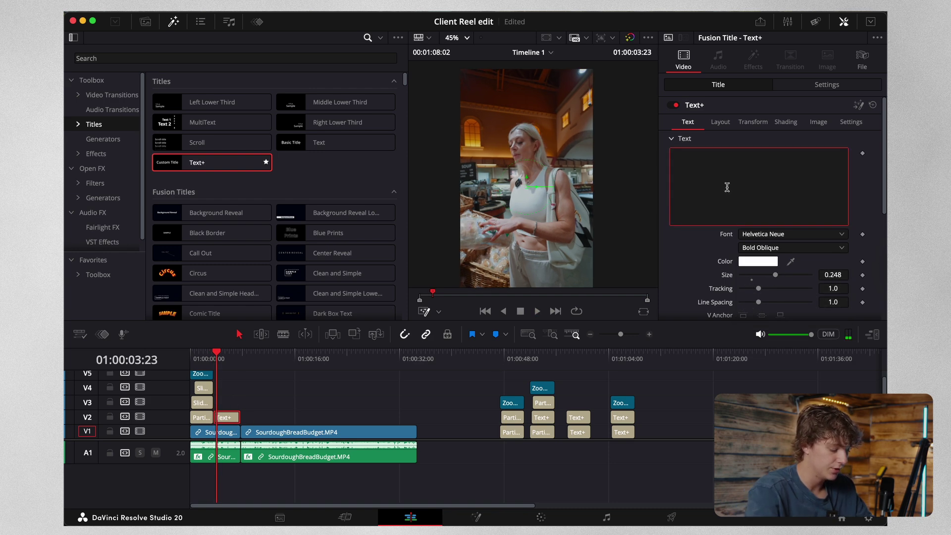
{"action": "left_click_drag", "start_coordinate": [775, 274], "coordinate": [757, 278]}
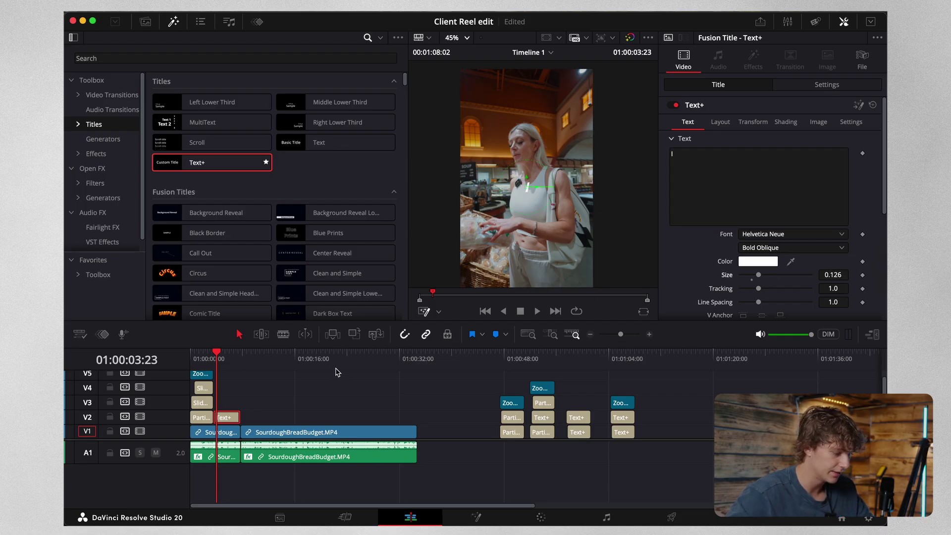
Split the Text+ title at 01:00:03:18 and set the second part's text to "Have a"
{"action": "left_click", "coordinate": [646, 335]}
{"action": "left_click", "coordinate": [646, 335]}
{"action": "key", "text": "Up"}
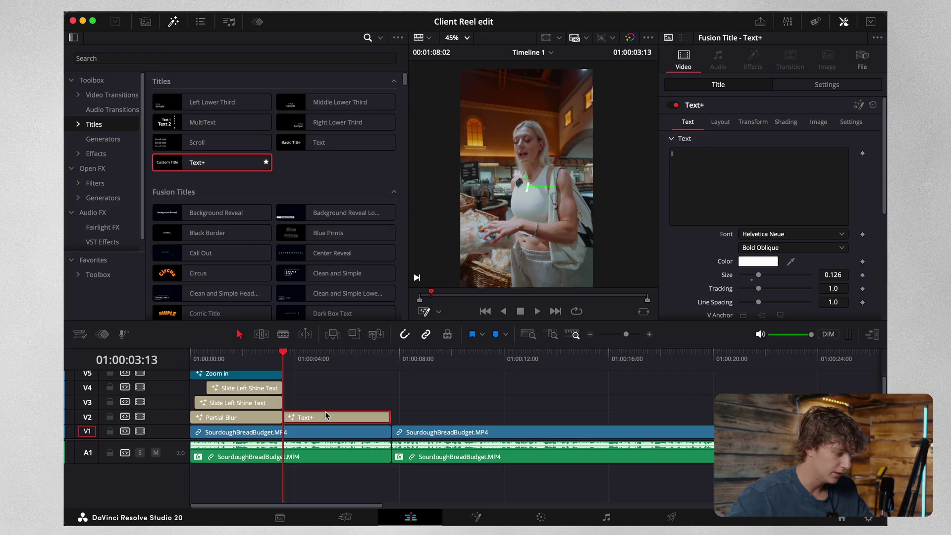
{"action": "key", "text": "space"}
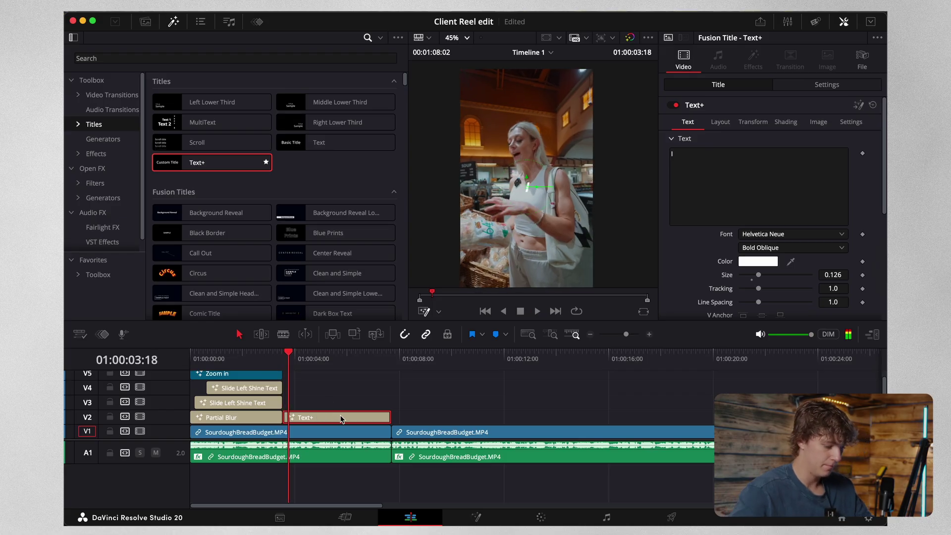
{"action": "left_click", "coordinate": [343, 420]}
{"action": "left_click", "coordinate": [716, 167]}
{"action": "type", "text": "Have"}
{"action": "left_click", "coordinate": [341, 419]}
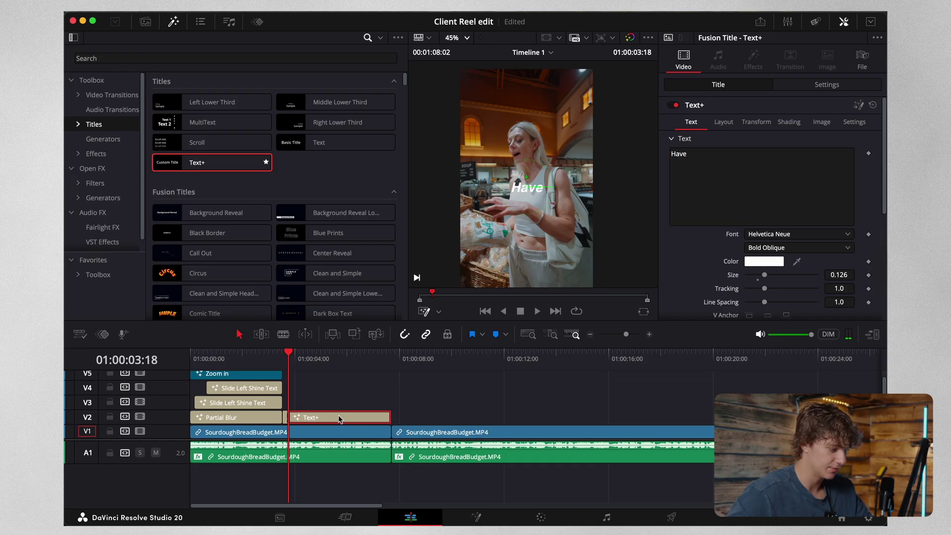
{"action": "key", "text": "space"}
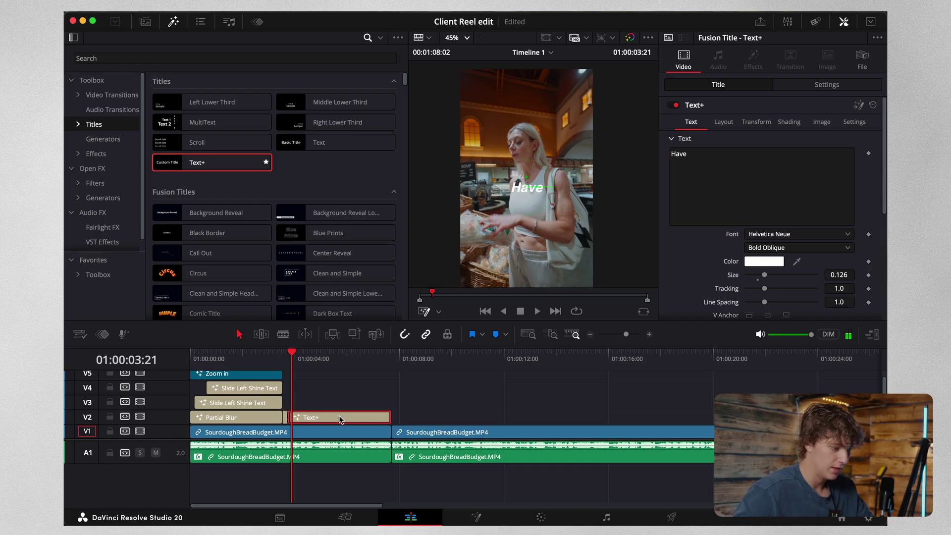
{"action": "left_click", "coordinate": [702, 153]}
{"action": "type", "text": "a"}
Split the "Have a" title at 01:00:04:01 and change the remaining part's text to "big"
{"action": "left_click", "coordinate": [326, 420]}
{"action": "key", "text": "Right"}
{"action": "key", "text": "Right"}
{"action": "key", "text": "Right"}
{"action": "key", "text": "Right"}
{"action": "key", "text": "super+b"}
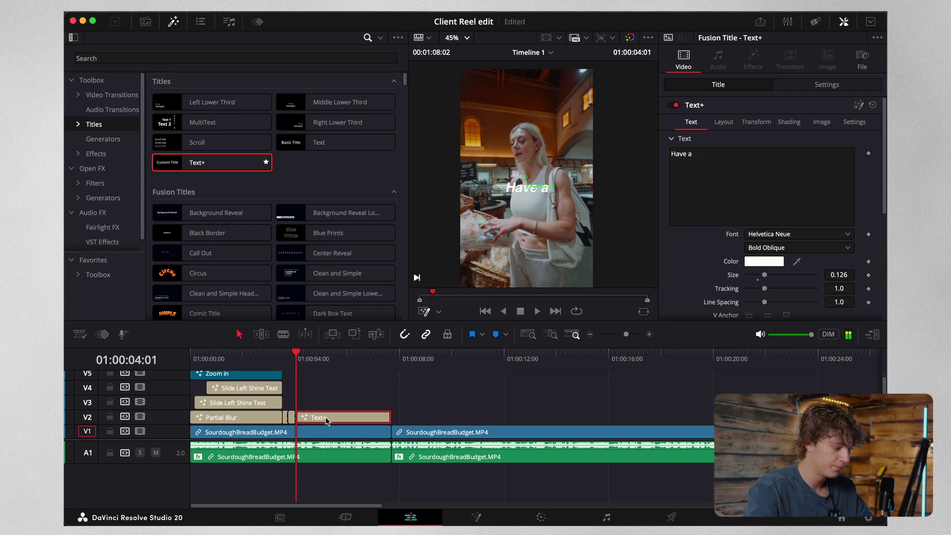
{"action": "triple_click", "coordinate": [719, 159]}
{"action": "type", "text": "big"}
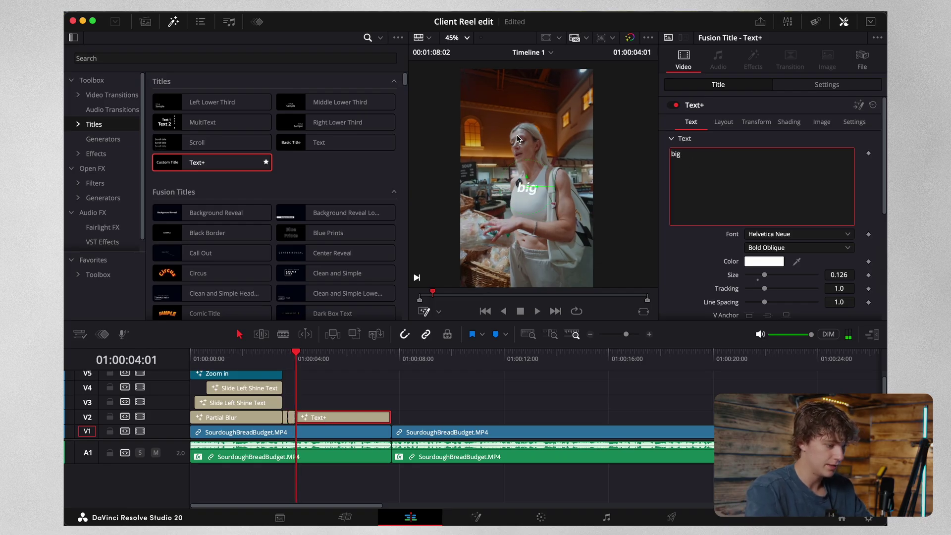
Split the "big" title at 01:00:04:06 and change the remaining part's text to "Family"
{"action": "left_click", "coordinate": [320, 424]}
{"action": "key", "text": "Right"}
{"action": "key", "text": "Right"}
{"action": "key", "text": "Right"}
{"action": "key", "text": "Right"}
{"action": "key", "text": "Right"}
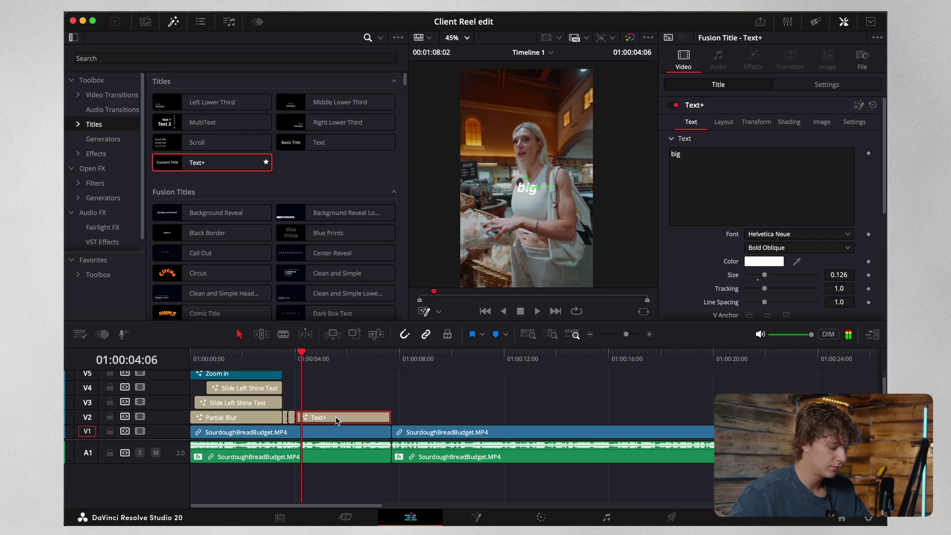
{"action": "key", "text": "super+b"}
{"action": "triple_click", "coordinate": [750, 164]}
{"action": "type", "text": "Family"}
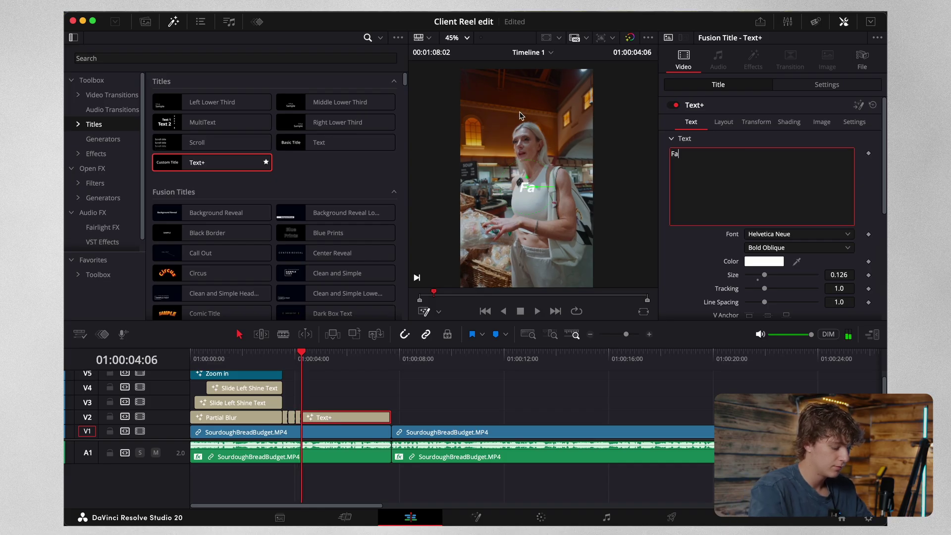
Split the "Family" title where that spoken word ends and change the remaining part's text to "So"
{"action": "left_click", "coordinate": [325, 417]}
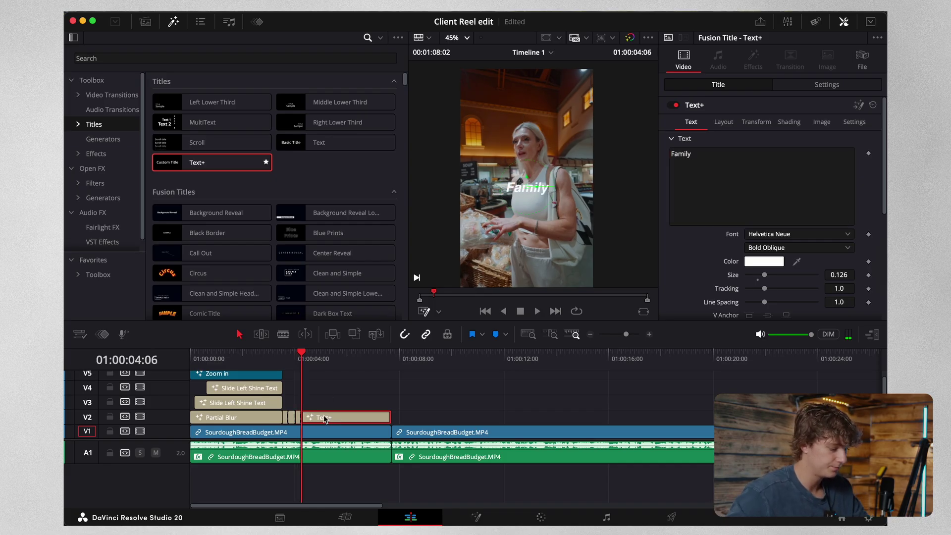
{"action": "key", "text": "space"}
{"action": "key", "text": "space"}
{"action": "key", "text": "Right"}
{"action": "key", "text": "Right"}
{"action": "key", "text": "Right"}
{"action": "key", "text": "Right"}
{"action": "key", "text": "Right"}
{"action": "key", "text": "Right"}
{"action": "key", "text": "Right"}
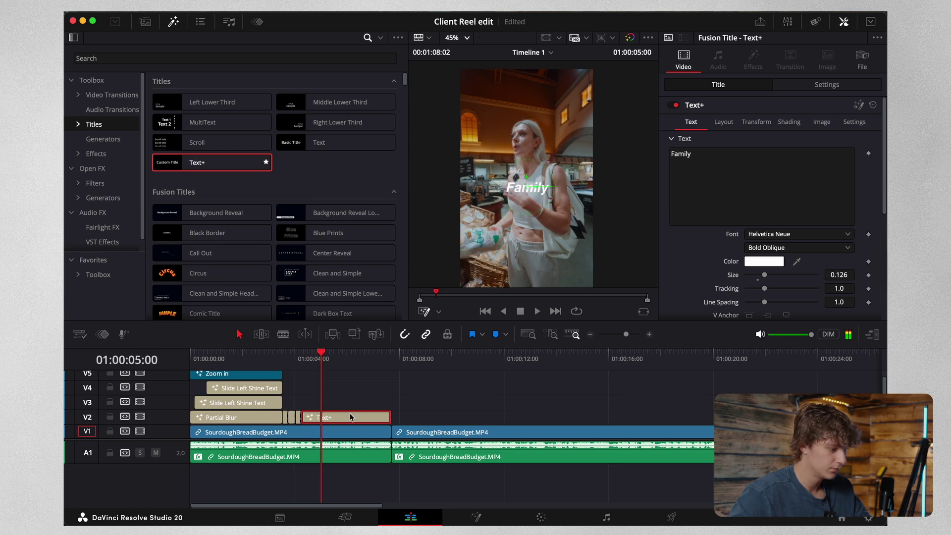
{"action": "key", "text": "space"}
{"action": "key", "text": "ctrl+b"}
{"action": "left_click", "coordinate": [780, 153]}
{"action": "key", "text": "super+a"}
{"action": "type", "text": "So"}
Replay the audio, split the "So" title at 01:00:05:02 and change the remaining part's text to "I"
{"action": "left_click", "coordinate": [418, 384]}
{"action": "key", "text": "space"}
{"action": "left_click", "coordinate": [322, 364]}
{"action": "key", "text": "space"}
{"action": "key", "text": "ctrl+b"}
{"action": "left_click", "coordinate": [754, 155]}
{"action": "key", "text": "super+a"}
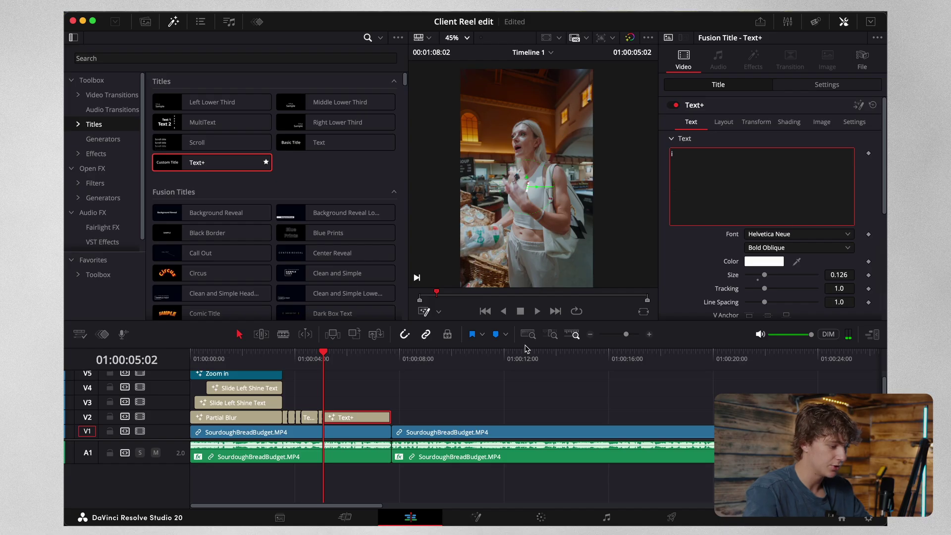
{"action": "left_click", "coordinate": [367, 417]}
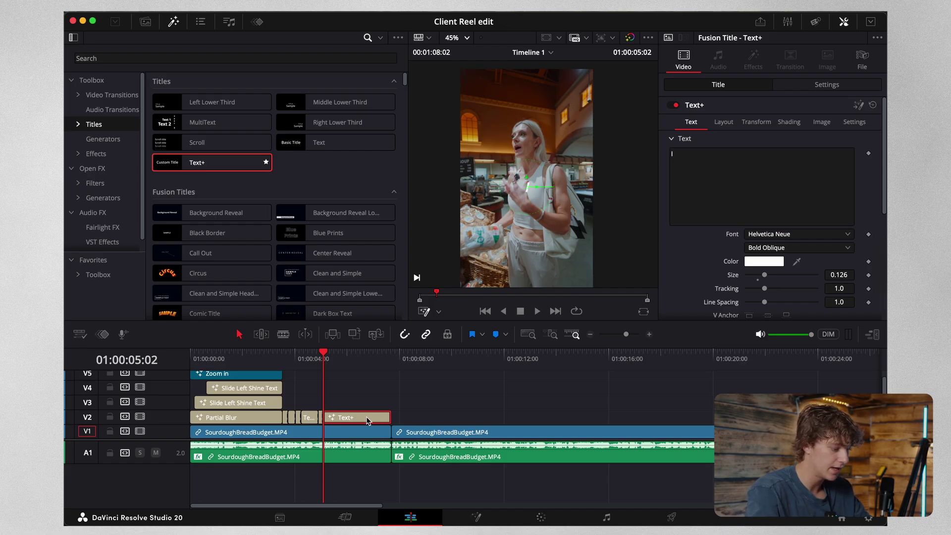
Split the "I" title at 01:00:05:05 and change the remaining part's text to "Had"
{"action": "key", "text": "Right"}
{"action": "key", "text": "Right"}
{"action": "key", "text": "Right"}
{"action": "key", "text": "super+b"}
{"action": "left_click", "coordinate": [367, 417]}
{"action": "left_click", "coordinate": [799, 165]}
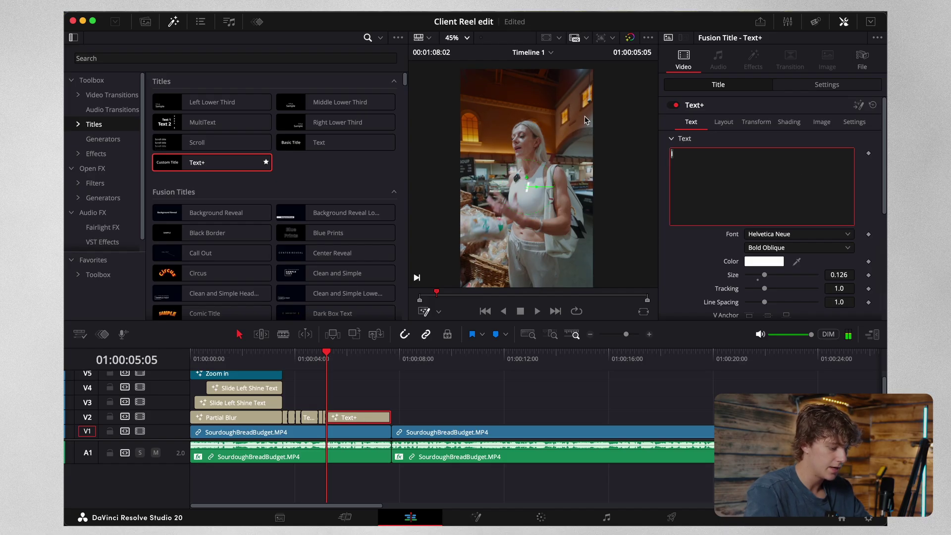
{"action": "type", "text": "d"}
Split the "Had" title where that spoken word ends and change the remaining part's text to "This"
{"action": "left_click", "coordinate": [363, 419]}
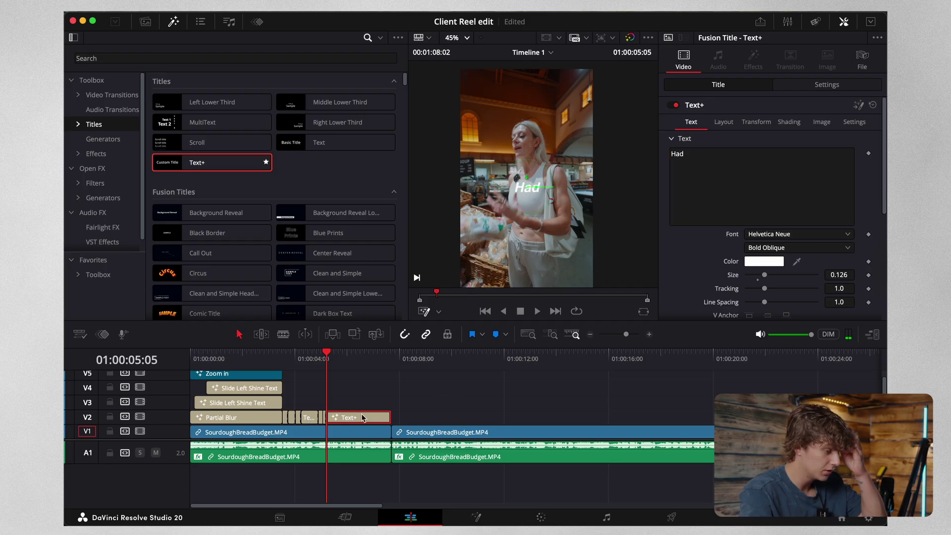
{"action": "key", "text": "Right"}
{"action": "key", "text": "Right"}
{"action": "key", "text": "Right"}
{"action": "key", "text": "Right"}
{"action": "key", "text": "Left"}
{"action": "left_click", "coordinate": [682, 210]}
{"action": "key", "text": "super+a"}
{"action": "type", "text": "This"}
Split the "This" title at 01:00:05:12 and change the remaining part's text to "Mental"
{"action": "left_click", "coordinate": [358, 415]}
{"action": "key", "text": "Right"}
{"action": "key", "text": "Right"}
{"action": "key", "text": "Right"}
{"action": "key", "text": "Right"}
{"action": "key", "text": "Right"}
{"action": "key", "text": "Left"}
{"action": "key", "text": "super+b"}
{"action": "left_click", "coordinate": [358, 416]}
{"action": "left_click", "coordinate": [724, 194]}
{"action": "key", "text": "super+a"}
{"action": "type", "text": "Mental"}
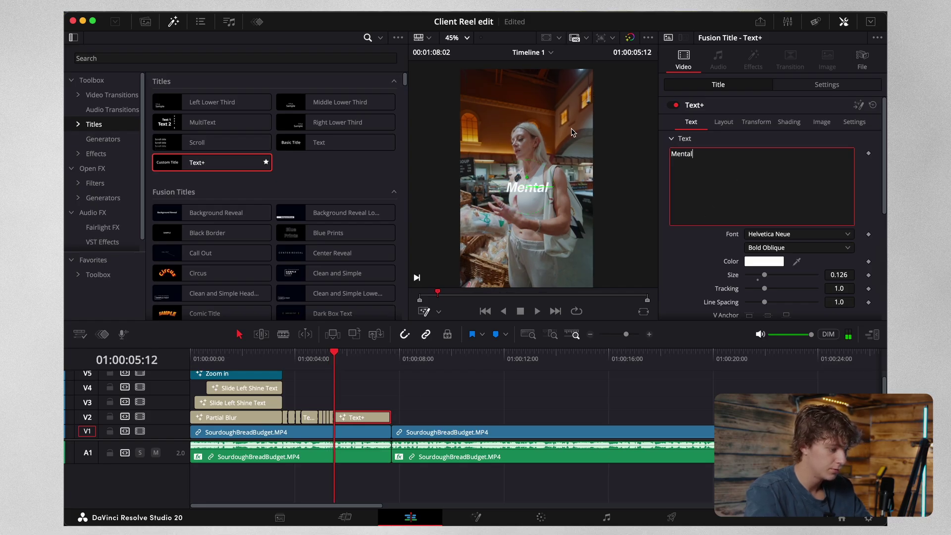
Split the "Mental" title at 01:00:05:18 and change the remaining part's text to "Thing"
{"action": "key", "text": "Escape"}
{"action": "key", "text": "Right"}
{"action": "key", "text": "Right"}
{"action": "key", "text": "Right"}
{"action": "key", "text": "Right"}
{"action": "key", "text": "Right"}
{"action": "key", "text": "Right"}
{"action": "key", "text": "shift+["}
{"action": "left_click", "coordinate": [757, 178]}
{"action": "key", "text": "super+a"}
{"action": "type", "text": "Thing"}
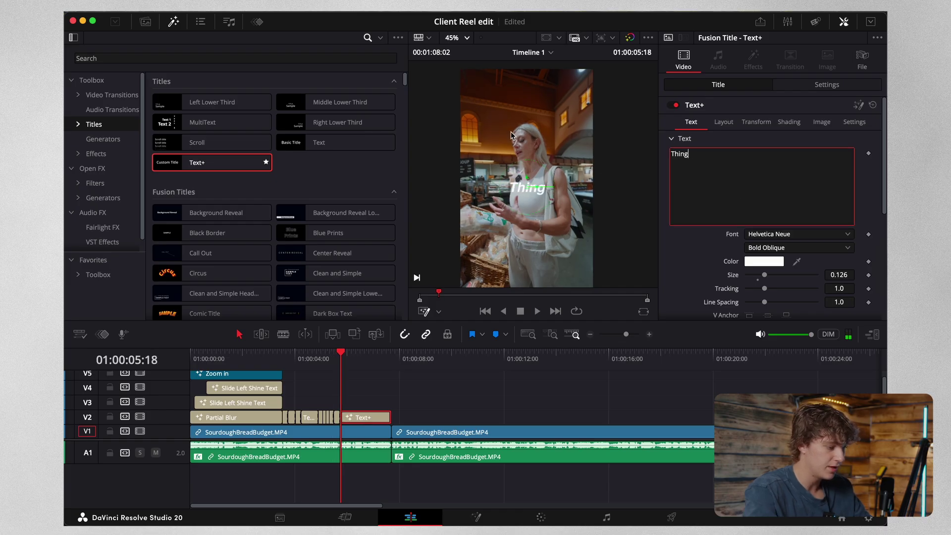
Split the "Thing" title where that spoken word ends and change the remaining part's text to "Of"
{"action": "left_click", "coordinate": [374, 423]}
{"action": "key", "text": "Right"}
{"action": "key", "text": "Right"}
{"action": "key", "text": "Right"}
{"action": "key", "text": "Right"}
{"action": "key", "text": "Right"}
{"action": "key", "text": "Right"}
{"action": "key", "text": "Right"}
{"action": "key", "text": "Left"}
{"action": "key", "text": "Left"}
{"action": "key", "text": "Left"}
{"action": "key", "text": "Left"}
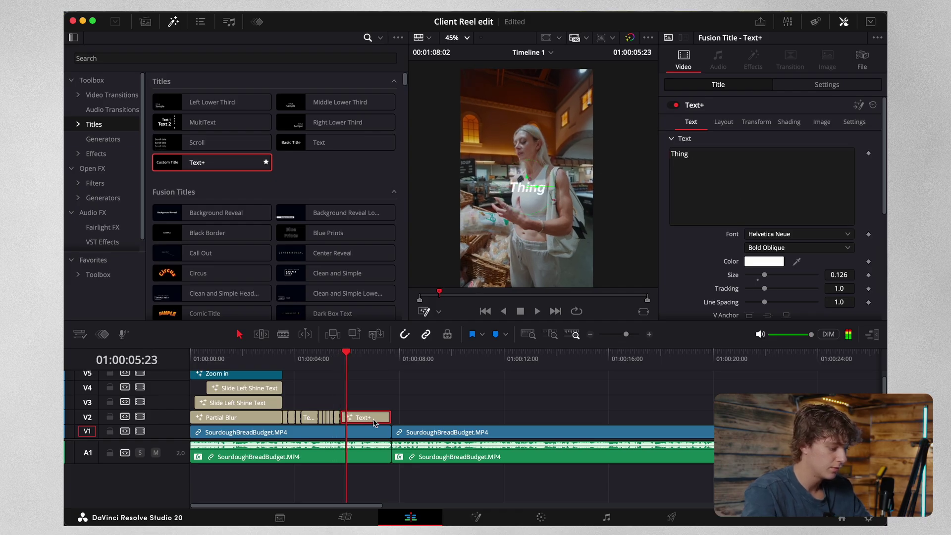
{"action": "left_click", "coordinate": [753, 162]}
{"action": "key", "text": "super+a"}
{"action": "type", "text": "Of"}
Split the "Of" title four frames further on and change the remaining part's text to "Like"
{"action": "left_click", "coordinate": [370, 416]}
{"action": "key", "text": "Right"}
{"action": "key", "text": "Right"}
{"action": "key", "text": "Right"}
{"action": "key", "text": "Right"}
{"action": "key", "text": "super+b"}
{"action": "left_click_drag", "start_coordinate": [778, 163], "coordinate": [569, 109]}
{"action": "type", "text": "Like"}
Replay the audio, split the "Like" title where that word ends and change the remaining part's text to "okay"
{"action": "key", "text": "Escape"}
{"action": "key", "text": "Right"}
{"action": "key", "text": "Right"}
{"action": "key", "text": "Right"}
{"action": "key", "text": "Right"}
{"action": "key", "text": "Right"}
{"action": "key", "text": "Right"}
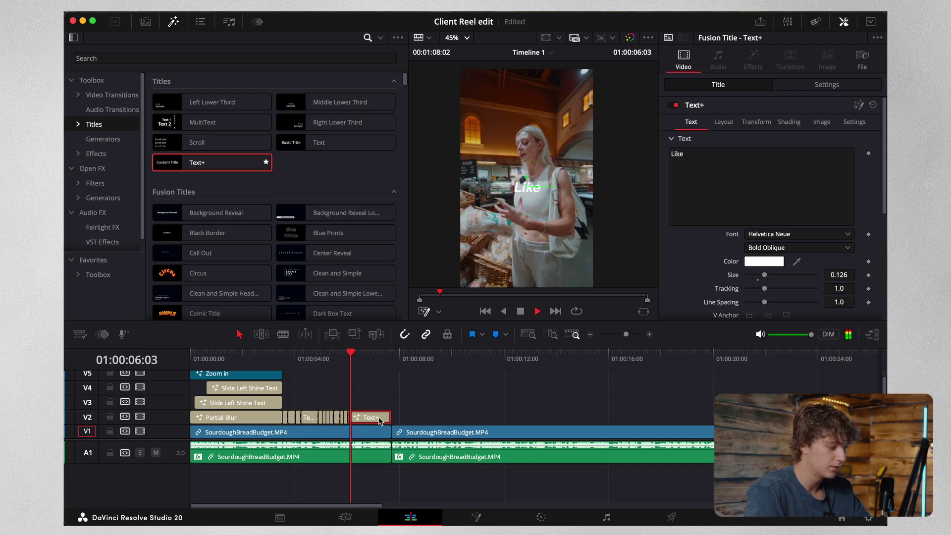
{"action": "left_click", "coordinate": [345, 362]}
{"action": "key", "text": "space"}
{"action": "key", "text": "space"}
{"action": "key", "text": "super+b"}
{"action": "left_click", "coordinate": [370, 413]}
{"action": "triple_click", "coordinate": [709, 190]}
{"action": "type", "text": "okay"}
Replay the audio, split the "okay" title at 01:00:06:11 and change the remaining part's text to "I"
{"action": "key", "text": "Escape"}
{"action": "key", "text": "Right"}
{"action": "key", "text": "Right"}
{"action": "key", "text": "Right"}
{"action": "key", "text": "Right"}
{"action": "key", "text": "Right"}
{"action": "key", "text": "Right"}
{"action": "key", "text": "Right"}
{"action": "key", "text": "Right"}
{"action": "key", "text": "Right"}
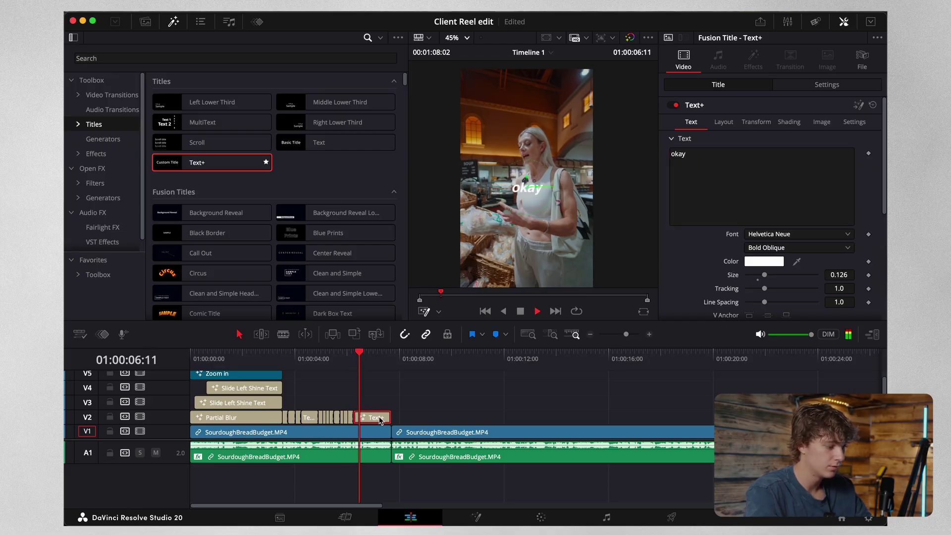
{"action": "left_click", "coordinate": [348, 356]}
{"action": "key", "text": "space"}
{"action": "key", "text": "space"}
{"action": "key", "text": "Right"}
{"action": "key", "text": "Right"}
{"action": "key", "text": "Right"}
{"action": "key", "text": "Right"}
{"action": "key", "text": "Right"}
{"action": "key", "text": "Right"}
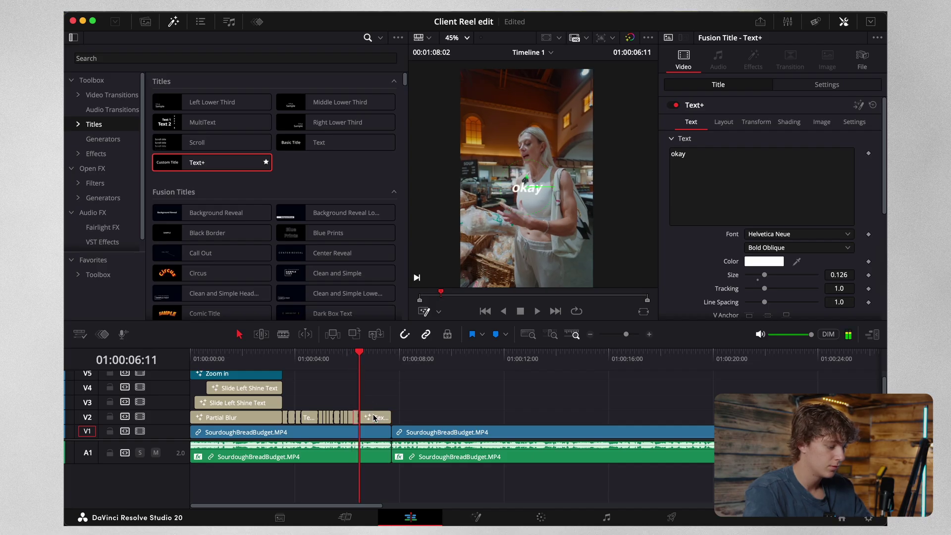
{"action": "left_click", "coordinate": [718, 206]}
Split the "I" title where that spoken word ends and change the remaining part's text to "Can"
{"action": "left_click", "coordinate": [368, 416]}
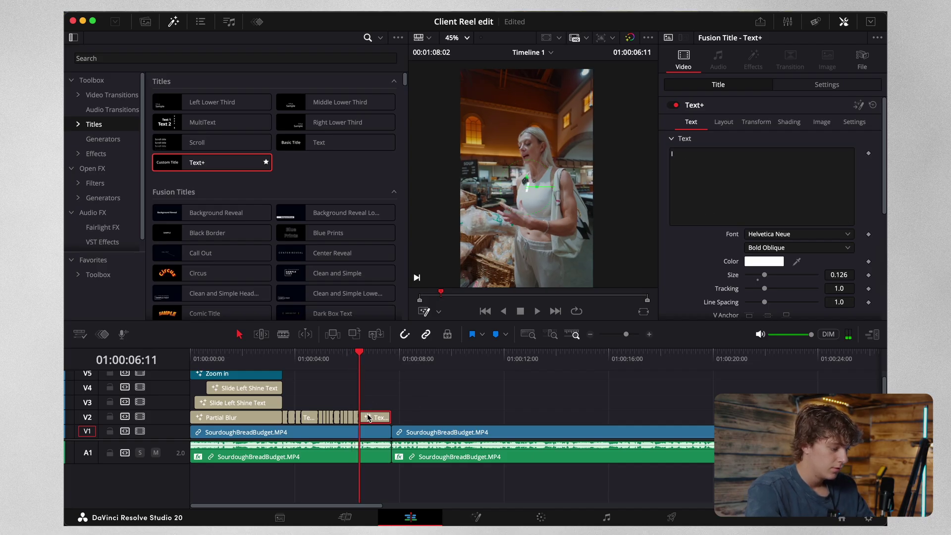
{"action": "key", "text": "Right"}
{"action": "key", "text": "Right"}
{"action": "key", "text": "Right"}
{"action": "key", "text": "Right"}
{"action": "key", "text": "Left"}
{"action": "left_click", "coordinate": [702, 193]}
Split the "Can" title at 01:00:06:19 and start the next spoken word with "S" in the remaining part
{"action": "left_click", "coordinate": [381, 421]}
{"action": "key", "text": "Right"}
{"action": "key", "text": "Right"}
{"action": "key", "text": "Right"}
{"action": "key", "text": "Right"}
{"action": "key", "text": "Right"}
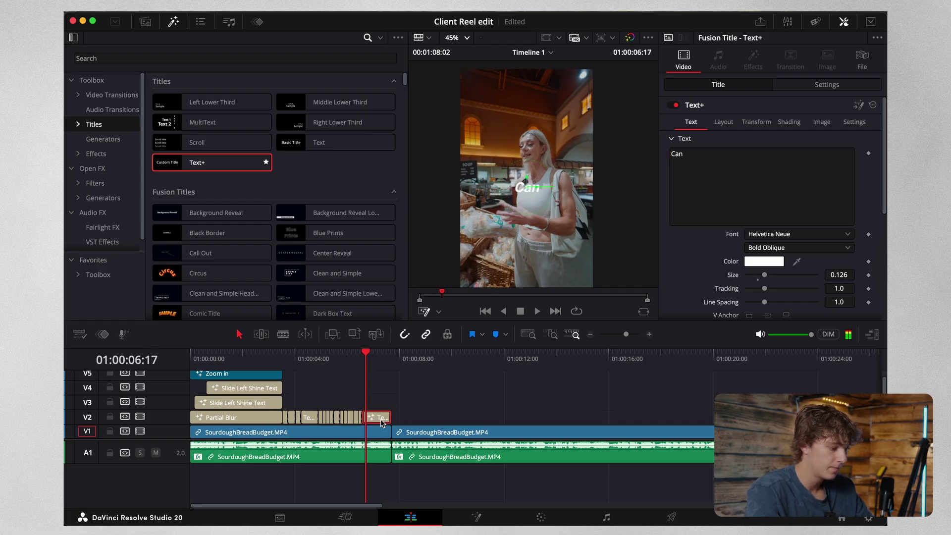
{"action": "left_click", "coordinate": [791, 156]}
{"action": "key", "text": "ctrl+a"}
{"action": "type", "text": "S"}
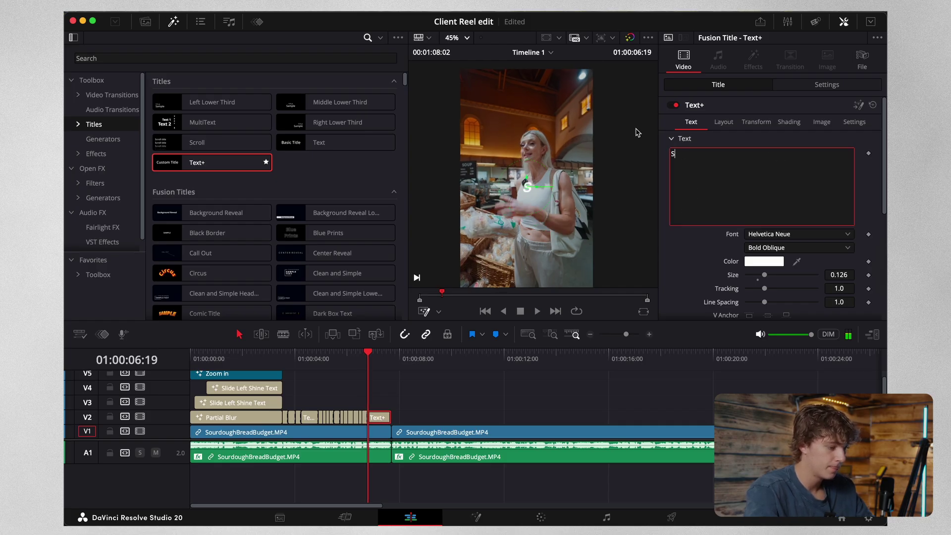
Split the remaining title at 01:00:06:22 and delete the caption pieces after "Can"
{"action": "left_click", "coordinate": [388, 477]}
{"action": "key", "text": "Right"}
{"action": "key", "text": "Right"}
{"action": "key", "text": "Right"}
{"action": "left_click", "coordinate": [732, 186]}
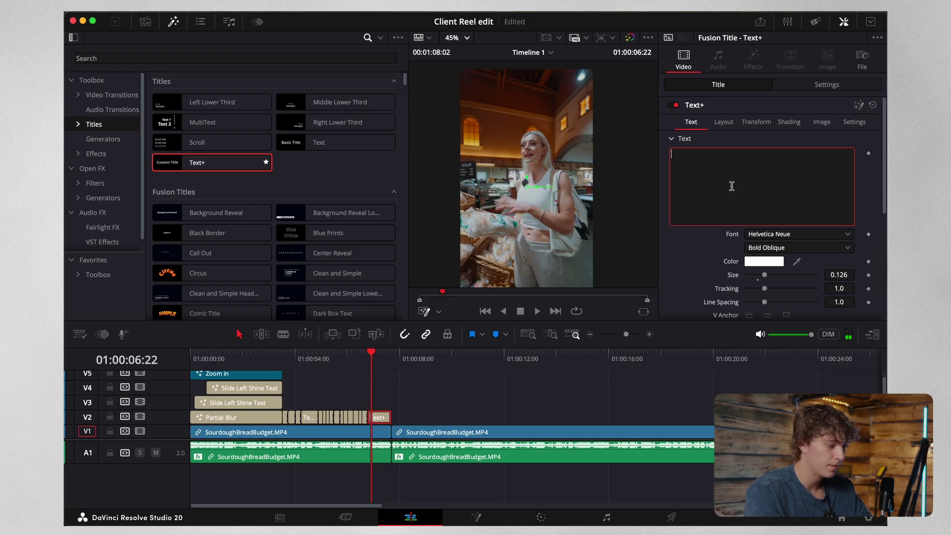
{"action": "left_click", "coordinate": [385, 420]}
{"action": "key", "text": "BackSpace"}
Play the timeline from the beginning to check the opening titles and the timing of the word captions
{"action": "left_click_drag", "start_coordinate": [369, 361], "coordinate": [140, 347]}
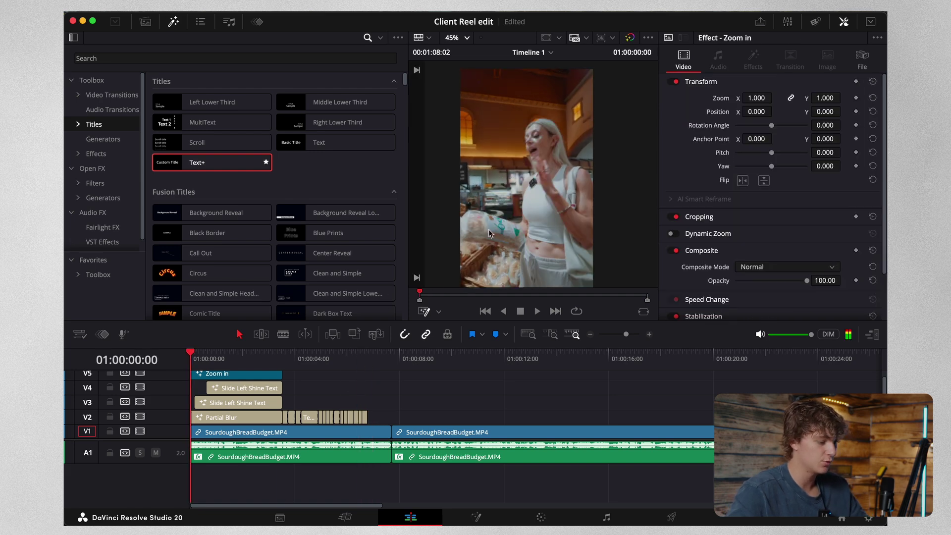
{"action": "key", "text": "space"}
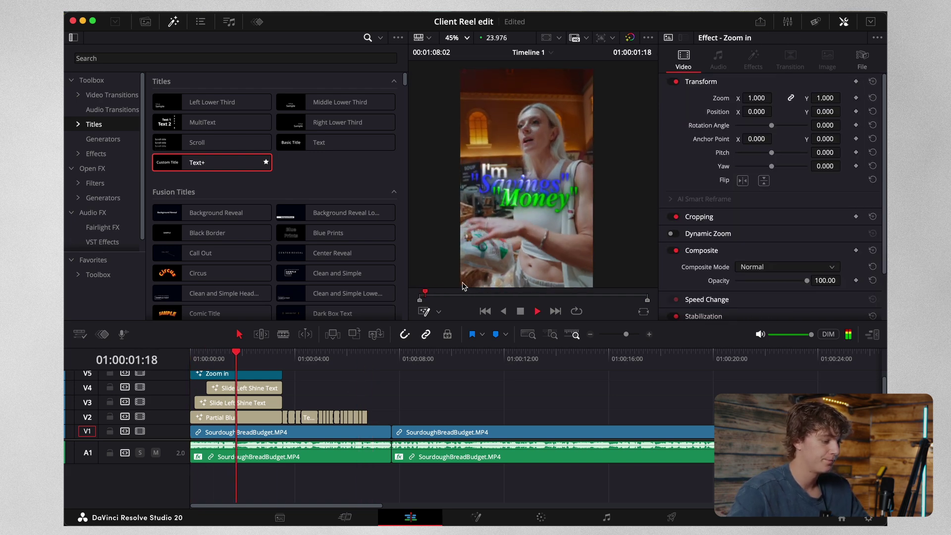
{"action": "key", "text": "space"}
{"action": "left_click", "coordinate": [591, 335]}
{"action": "key", "text": "space"}
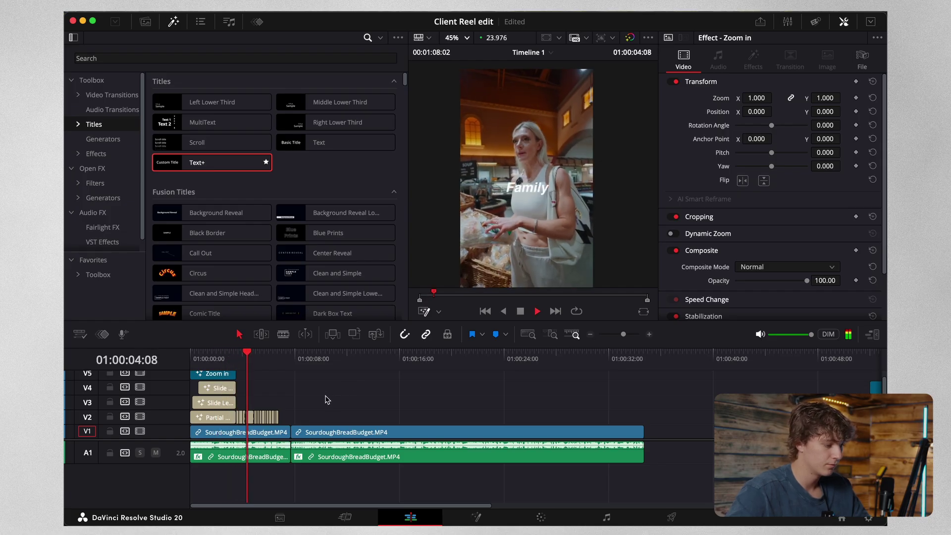
{"action": "key", "text": "space"}
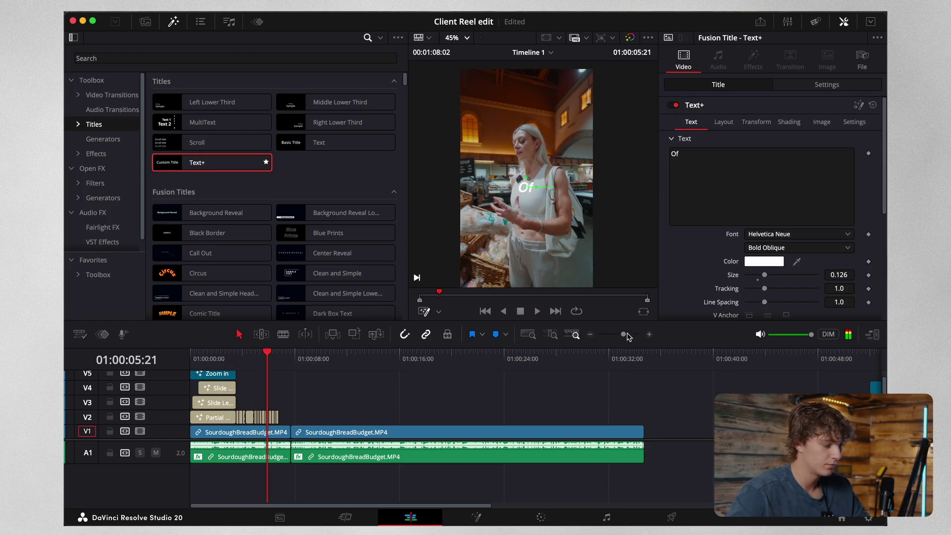
{"action": "left_click", "coordinate": [649, 335]}
{"action": "key", "text": "space"}
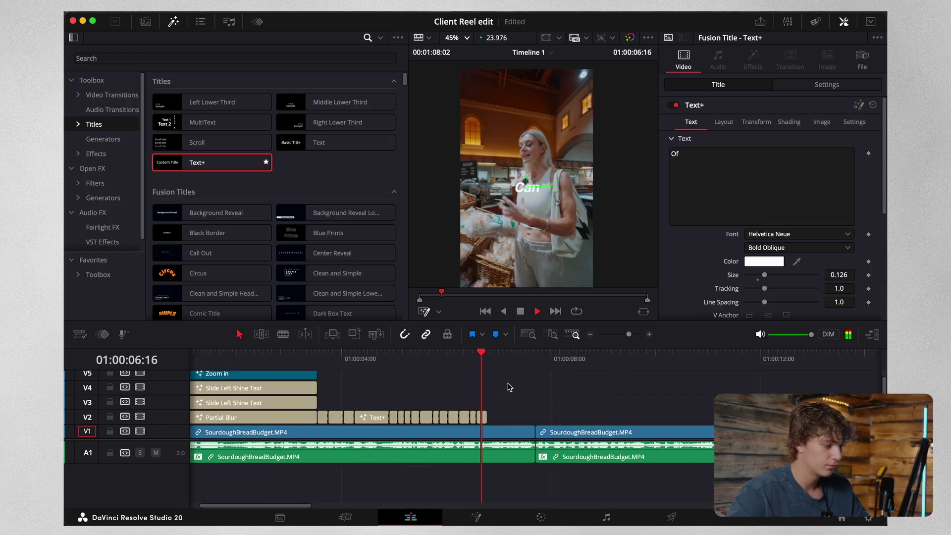
{"action": "key", "text": "space"}
Move the prepared "Ever wanted to" titles near 01:00:52:10, with their "Zoom in with out" effect, to start at 01:00:06:14
{"action": "left_click_drag", "start_coordinate": [477, 360], "coordinate": [491, 363]}
{"action": "left_click", "coordinate": [591, 335]}
{"action": "left_click", "coordinate": [591, 334]}
{"action": "left_click_drag", "start_coordinate": [365, 359], "coordinate": [365, 360]}
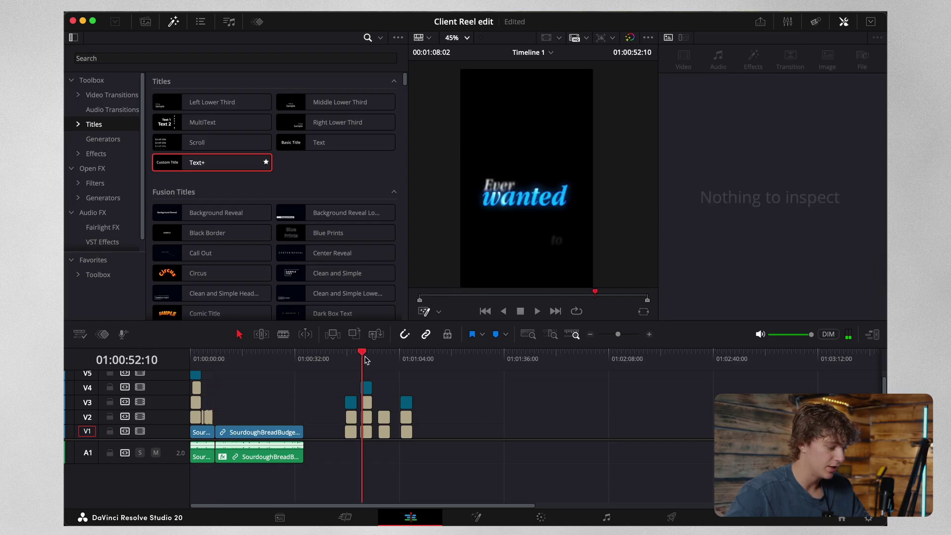
{"action": "left_click", "coordinate": [649, 335]}
{"action": "left_click", "coordinate": [648, 335]}
{"action": "left_click_drag", "start_coordinate": [472, 354], "coordinate": [480, 354]}
{"action": "left_click_drag", "start_coordinate": [539, 372], "coordinate": [302, 414]}
{"action": "left_click", "coordinate": [276, 355]}
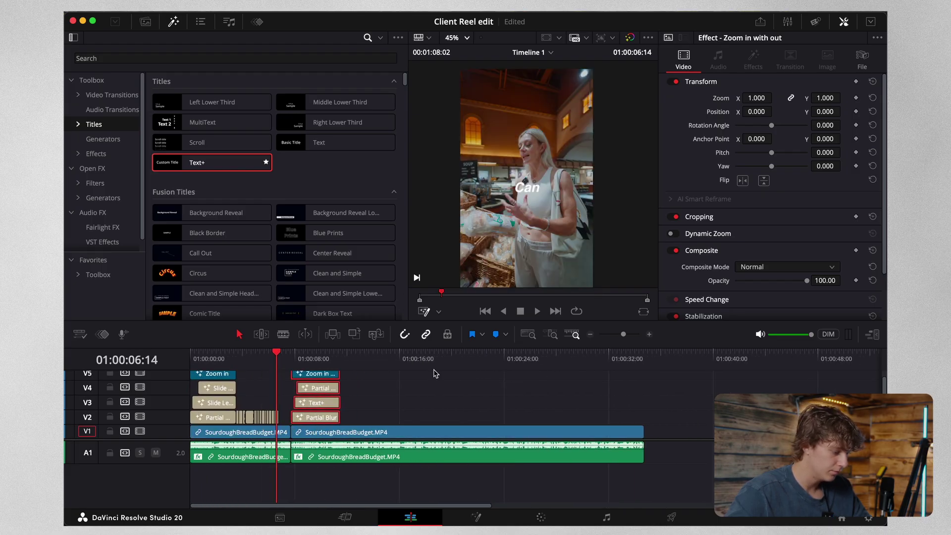
{"action": "left_click", "coordinate": [649, 334]}
{"action": "left_click_drag", "start_coordinate": [685, 419], "coordinate": [568, 420]}
Change the Partial Blur title on V2 to "i can" and delete the short "I" caption just before it
{"action": "left_click", "coordinate": [552, 415]}
{"action": "left_click", "coordinate": [744, 162]}
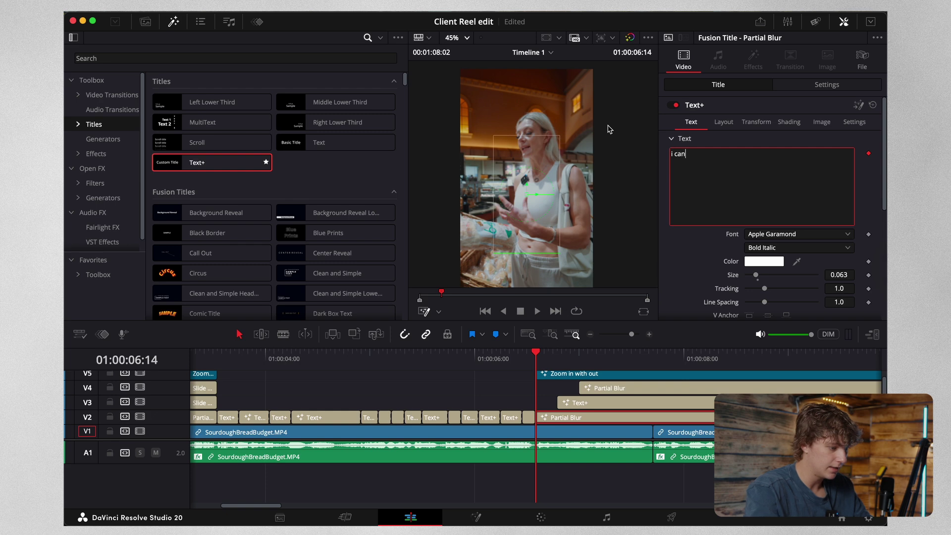
{"action": "left_click", "coordinate": [529, 418]}
{"action": "mouse_move", "coordinate": [521, 370]}
{"action": "left_mouse_down"}
{"action": "mouse_move", "coordinate": [487, 371]}
{"action": "mouse_move", "coordinate": [532, 372]}
{"action": "mouse_move", "coordinate": [520, 371]}
{"action": "left_mouse_up"}
{"action": "key", "text": "BackSpace"}
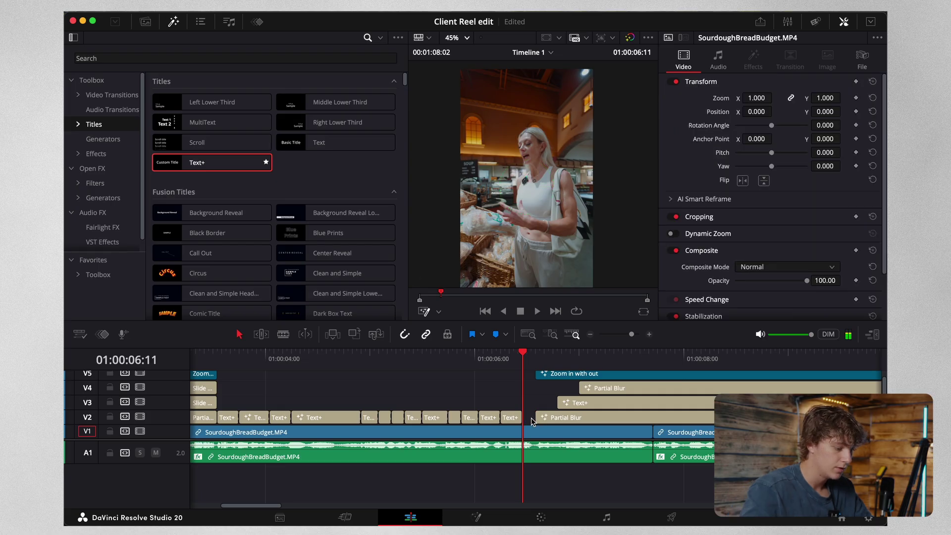
Move the whole title group with its "Zoom in with out" effect earlier so it starts at 01:00:06:11
{"action": "scroll", "coordinate": [570, 389], "scroll_direction": "up", "scroll_amount": 1}
{"action": "left_click", "coordinate": [568, 380]}
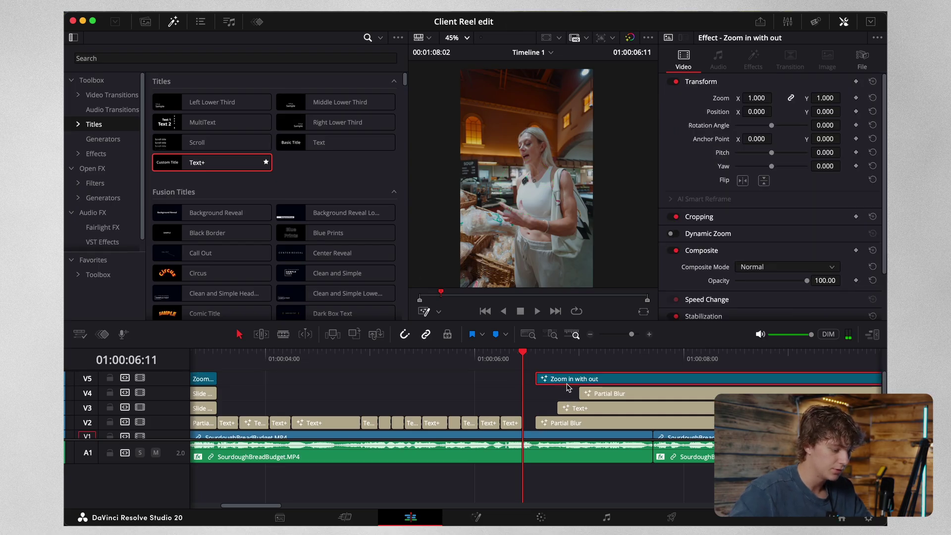
{"action": "left_click", "coordinate": [596, 421], "text": "shift"}
{"action": "left_click_drag", "start_coordinate": [596, 421], "coordinate": [592, 423]}
Play the moved titles and change the blue Text+ title on V3 to "Save"
{"action": "left_click", "coordinate": [544, 422]}
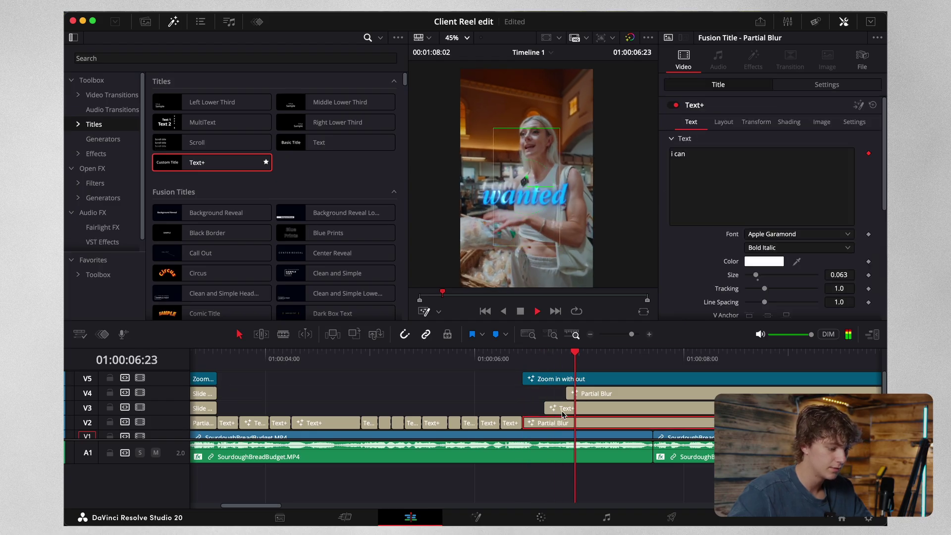
{"action": "left_click", "coordinate": [575, 411]}
{"action": "left_click", "coordinate": [732, 188]}
{"action": "key", "text": "super+a"}
{"action": "key", "text": "BackSpace"}
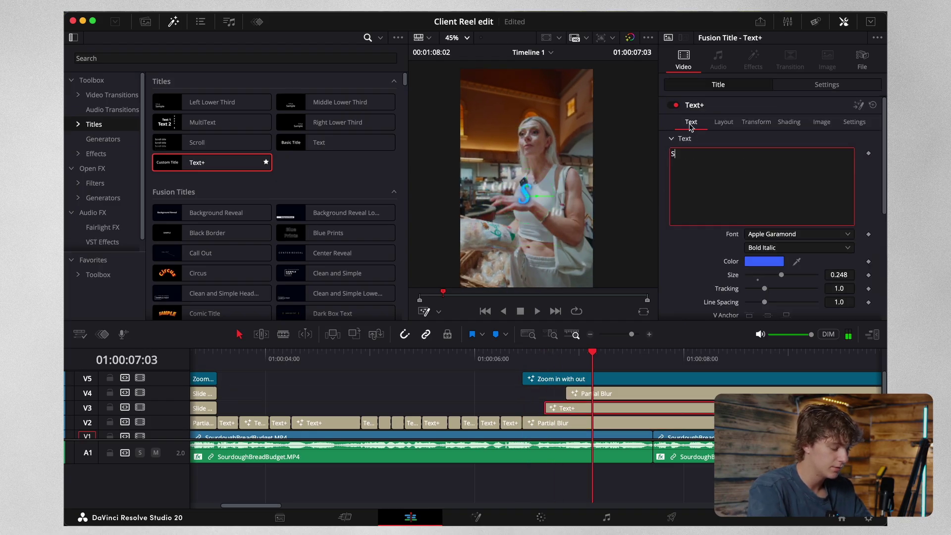
{"action": "type", "text": "Save"}
Change the Partial Blur title on V4 to "Money" and play the title group back
{"action": "left_click", "coordinate": [619, 395]}
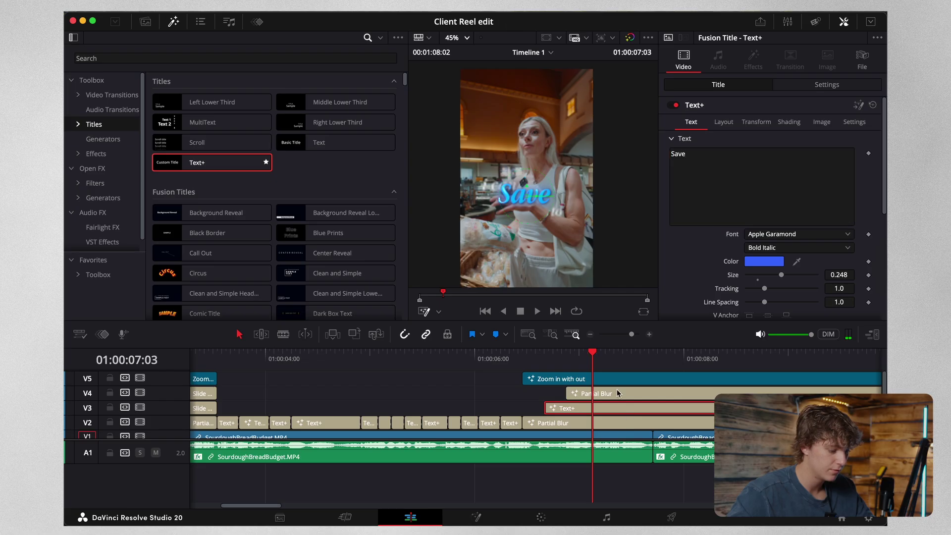
{"action": "key", "text": "space"}
{"action": "key", "text": "space"}
{"action": "left_click_drag", "start_coordinate": [678, 154], "coordinate": [636, 153]}
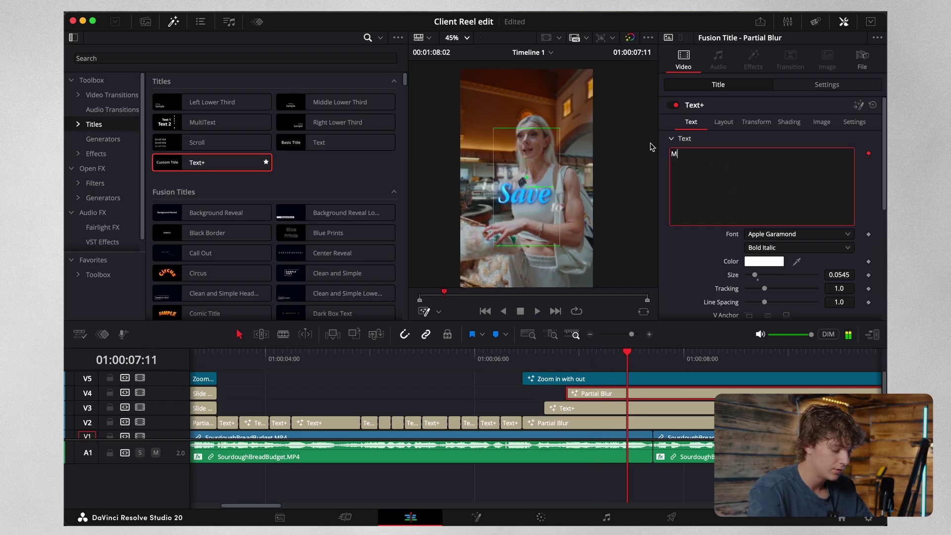
{"action": "left_click", "coordinate": [537, 383]}
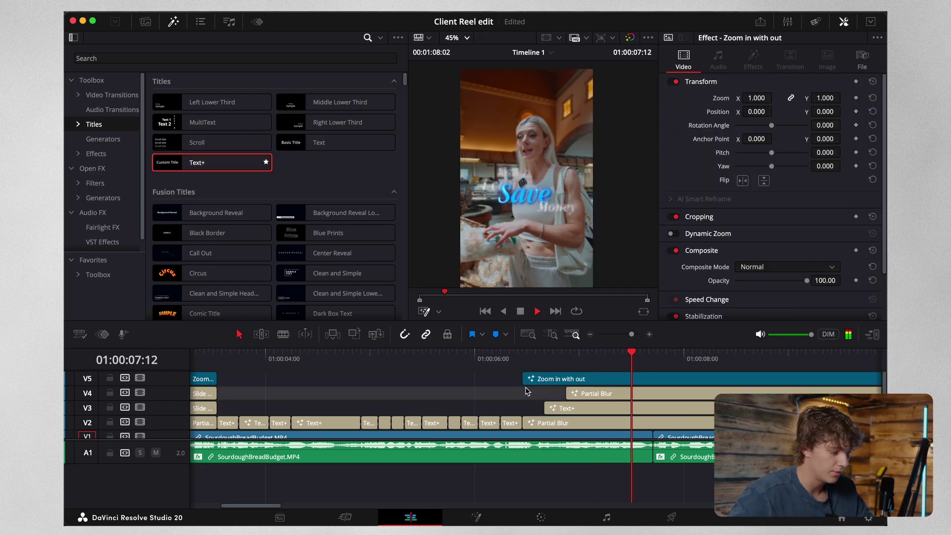
Set the "i can" title's layout center to X 0.515, Y 0.508 and the "Money" title's center X to 0.457
{"action": "left_click", "coordinate": [598, 396]}
{"action": "left_click", "coordinate": [619, 426]}
{"action": "left_click", "coordinate": [724, 122]}
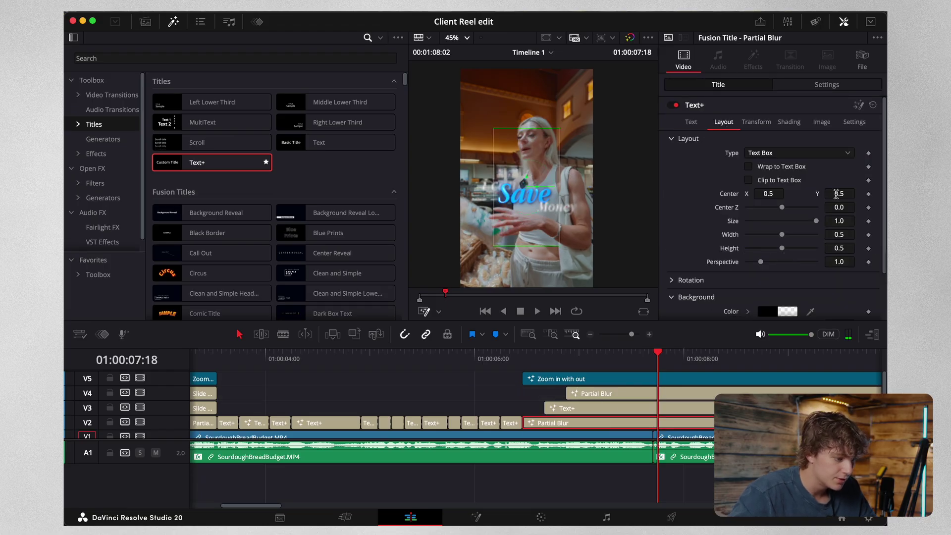
{"action": "left_click_drag", "start_coordinate": [839, 193], "coordinate": [832, 193]}
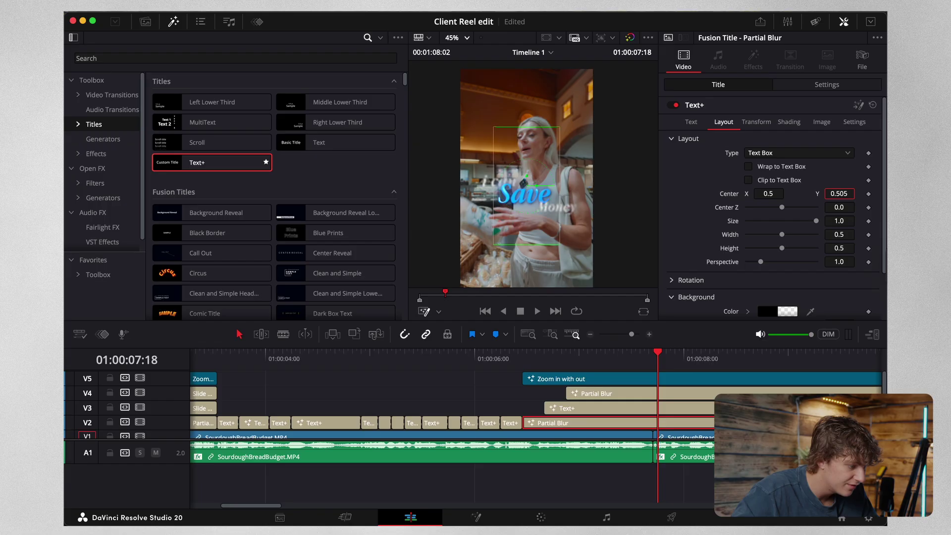
{"action": "mouse_move", "coordinate": [779, 191]}
{"action": "left_mouse_down"}
{"action": "mouse_move", "coordinate": [788, 191]}
{"action": "mouse_move", "coordinate": [768, 191]}
{"action": "mouse_move", "coordinate": [780, 191]}
{"action": "left_mouse_up"}
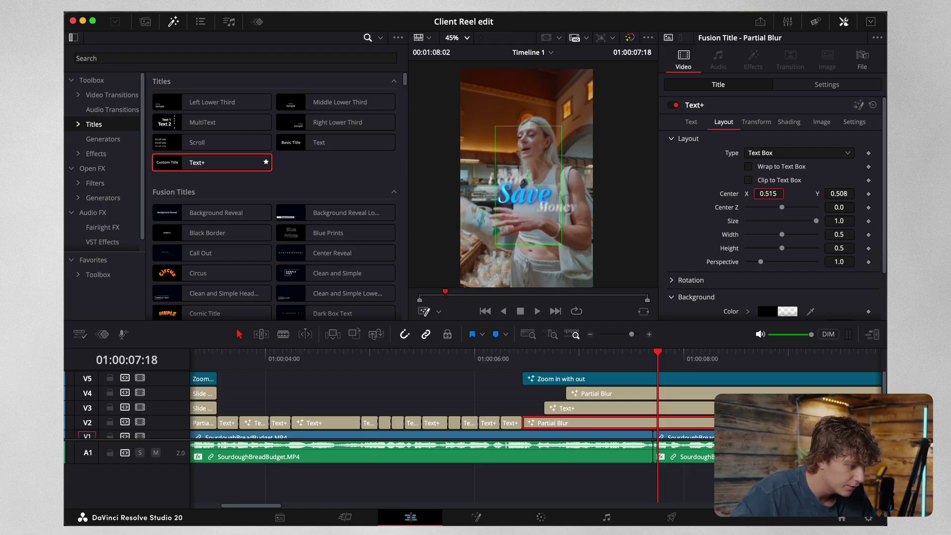
{"action": "left_click", "coordinate": [672, 397]}
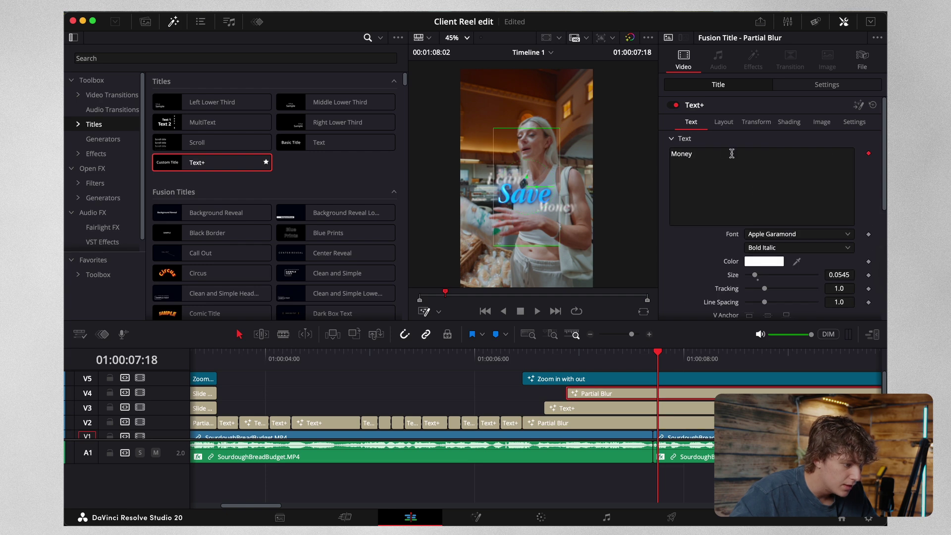
{"action": "left_click", "coordinate": [726, 126]}
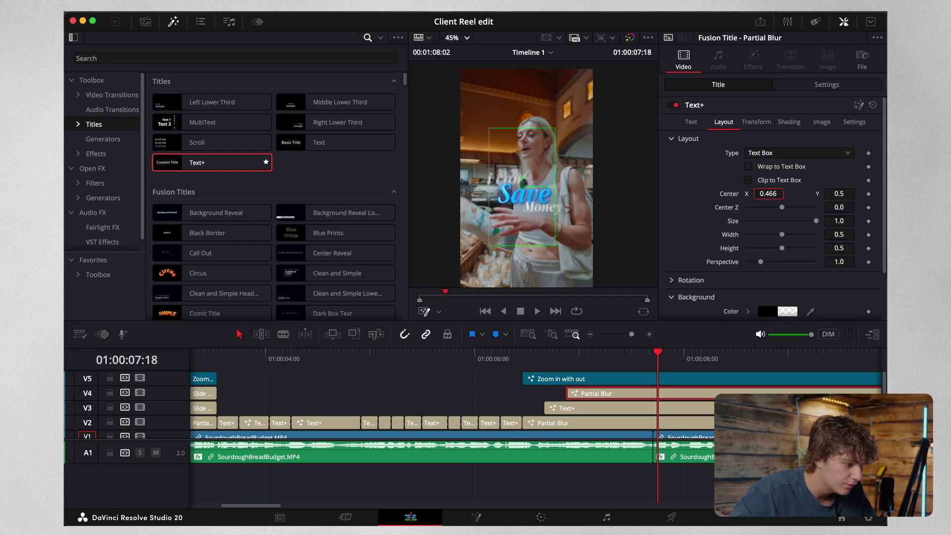
Open the timeline playback resolution options, then play the title group from 01:00:06:14 in an enlarged viewer
{"action": "left_click_drag", "start_coordinate": [656, 355], "coordinate": [535, 355]}
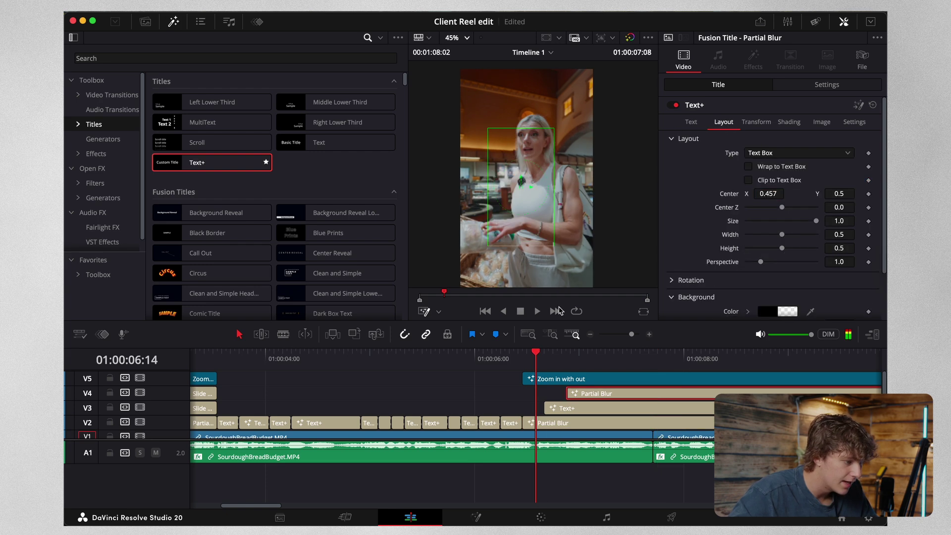
{"action": "left_click", "coordinate": [368, 12]}
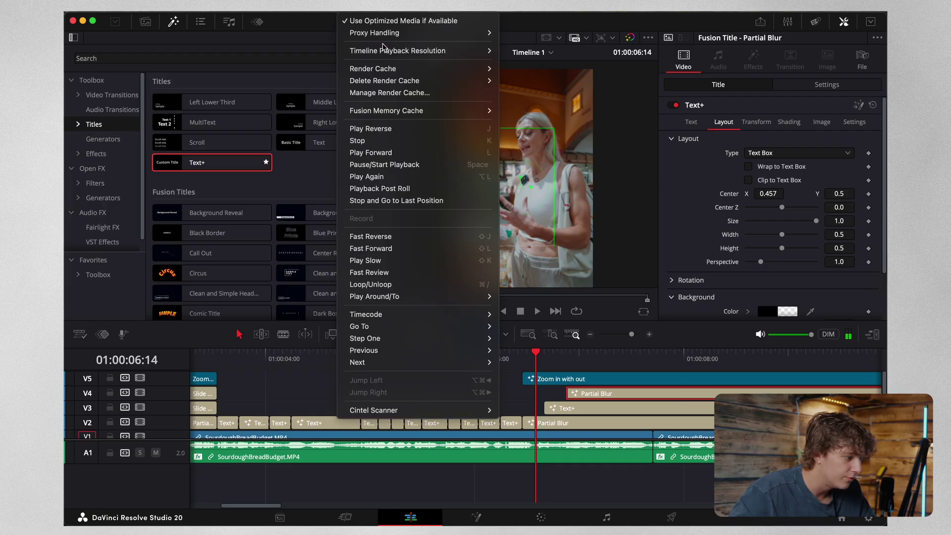
{"action": "mouse_move", "coordinate": [384, 50]}
{"action": "left_click", "coordinate": [515, 48]}
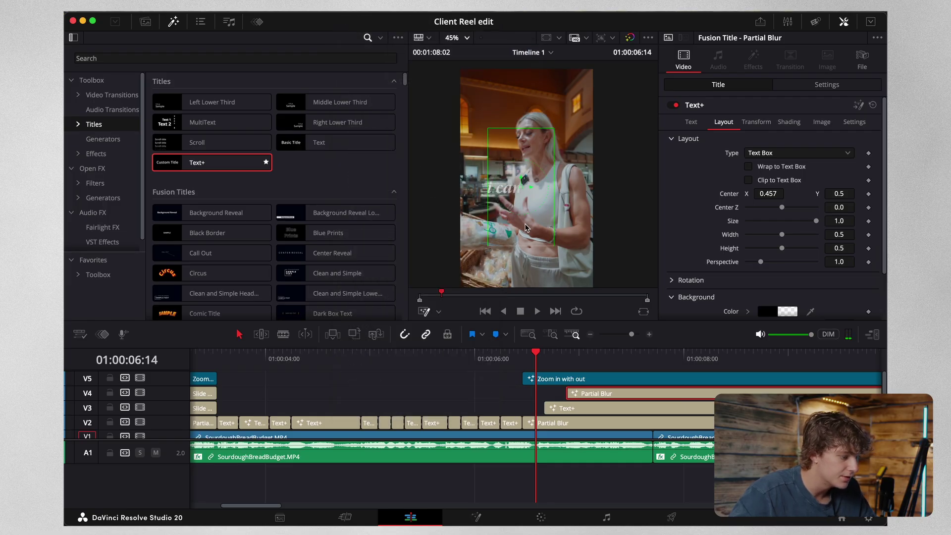
{"action": "scroll", "coordinate": [526, 228], "scroll_direction": "up", "scroll_amount": 2}
{"action": "key", "text": "space"}
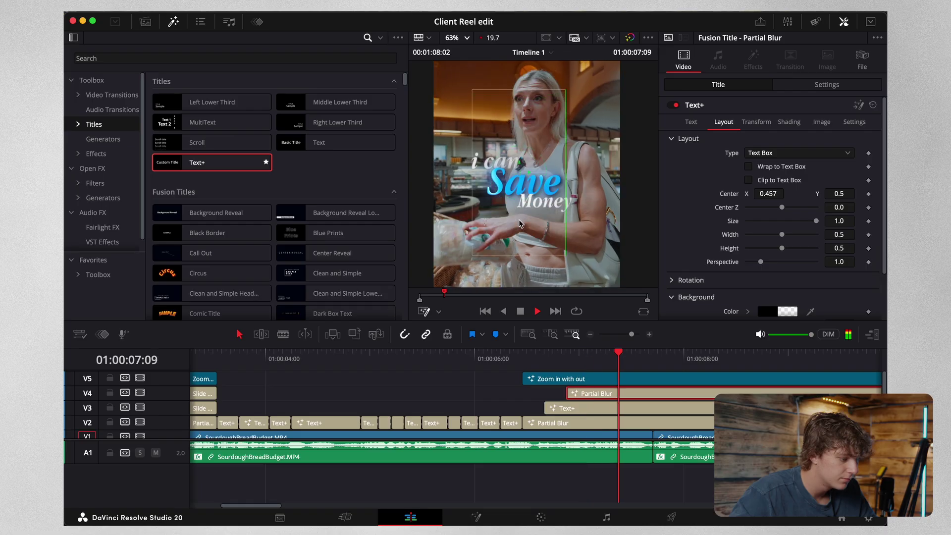
{"action": "key", "text": "space"}
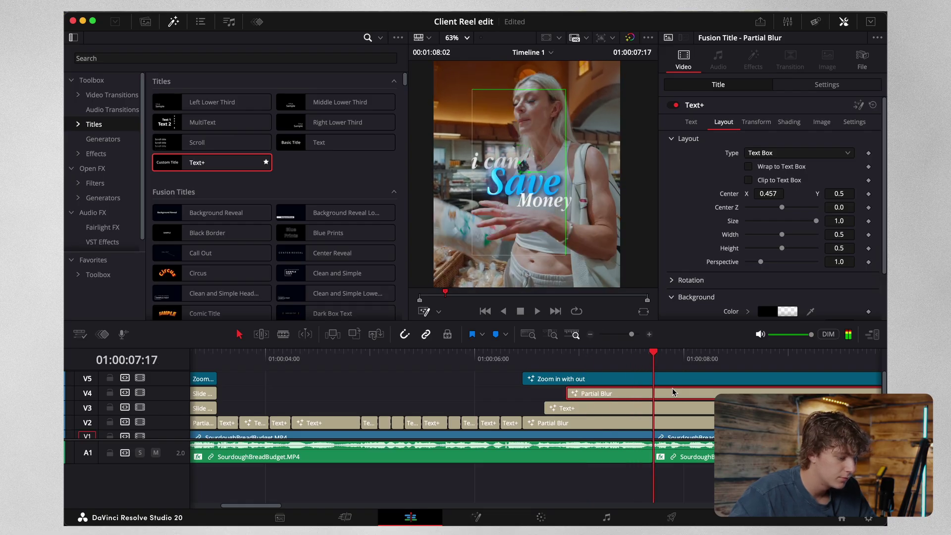
Split the three titles and their "Zoom in with out" effect at 01:00:07:17 and delete the parts after the cut
{"action": "left_click", "coordinate": [672, 379]}
{"action": "left_click", "coordinate": [678, 422], "text": "shift"}
{"action": "key", "text": "super+b"}
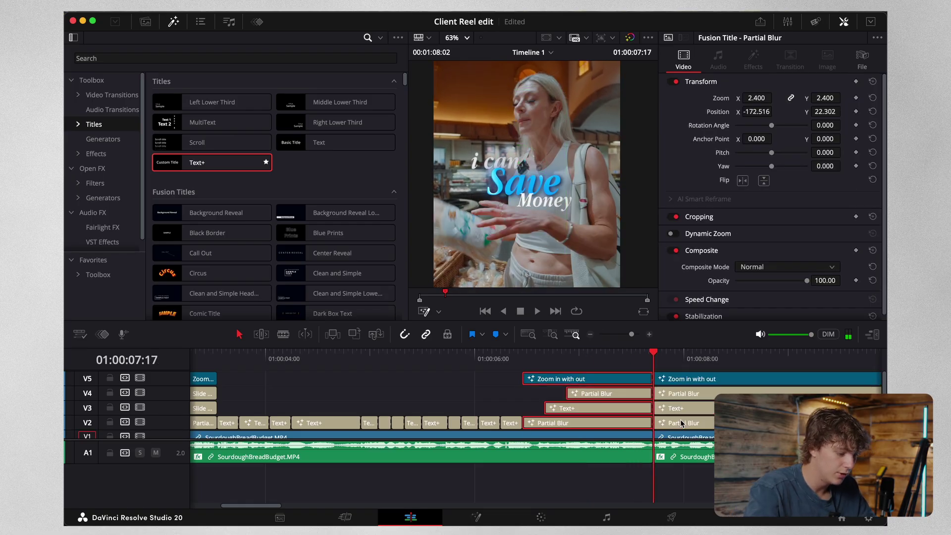
{"action": "left_click", "coordinate": [677, 368]}
{"action": "left_click", "coordinate": [673, 379]}
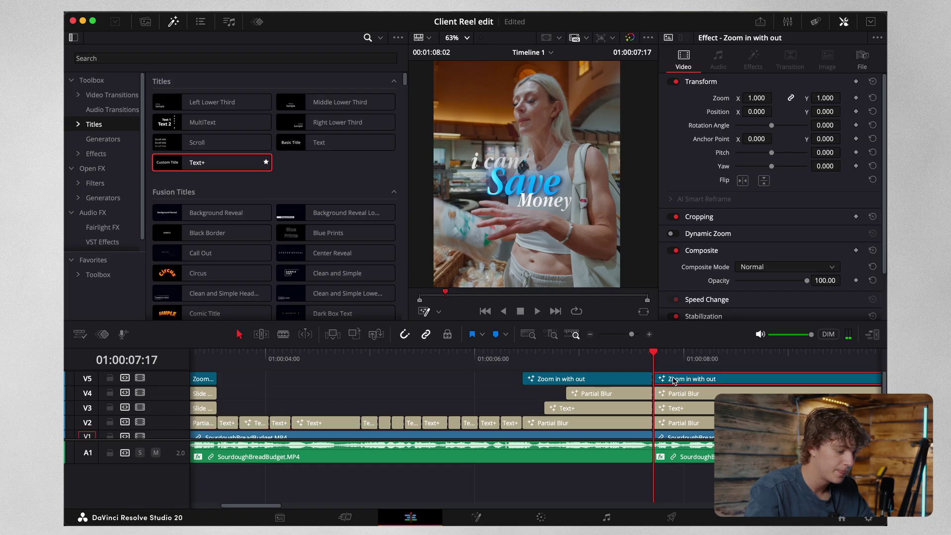
{"action": "left_click", "coordinate": [673, 424], "text": "shift"}
{"action": "key", "text": "BackSpace"}
Step through the frames near the end of the title group and remove its "Zoom in with out" effect from V5
{"action": "key", "text": "Left"}
{"action": "key", "text": "Left"}
{"action": "key", "text": "Left"}
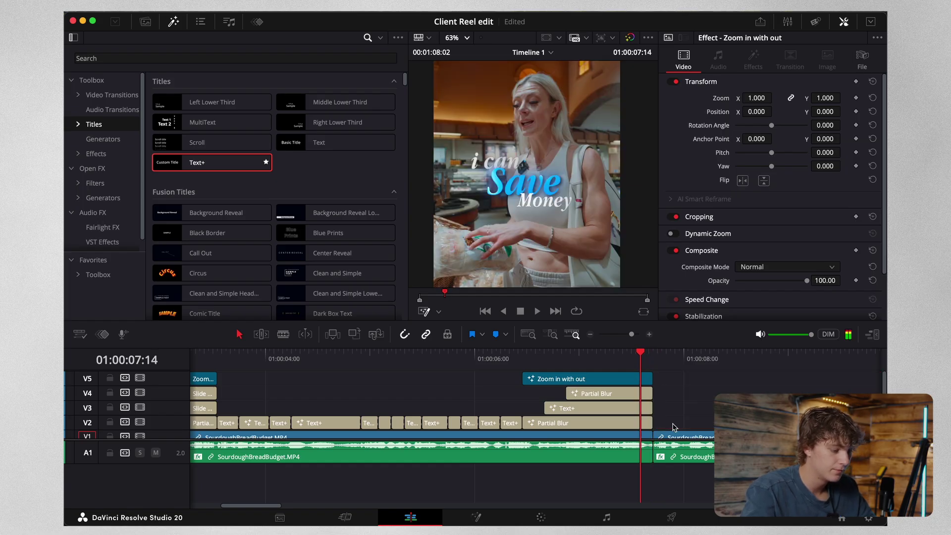
{"action": "key", "text": "Right"}
{"action": "key", "text": "Right"}
{"action": "key", "text": "Left"}
{"action": "key", "text": "Left"}
{"action": "left_click", "coordinate": [636, 396]}
{"action": "key", "text": "Right"}
{"action": "key", "text": "Right"}
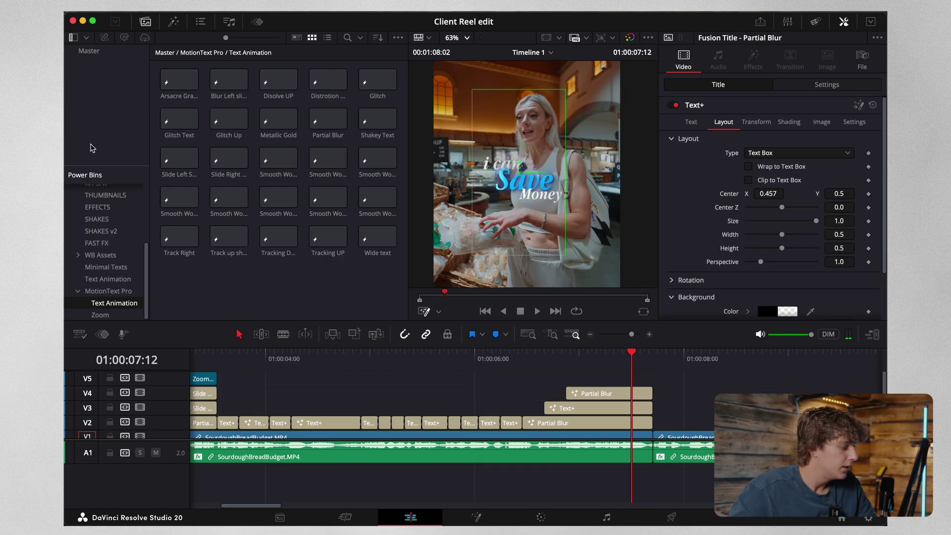
Add the MAGIC ZOOM effect from the EFFECTS power bin to V5 above the titles and play it back
{"action": "scroll", "coordinate": [107, 256], "scroll_direction": "up", "scroll_amount": 3}
{"action": "left_click", "coordinate": [97, 266]}
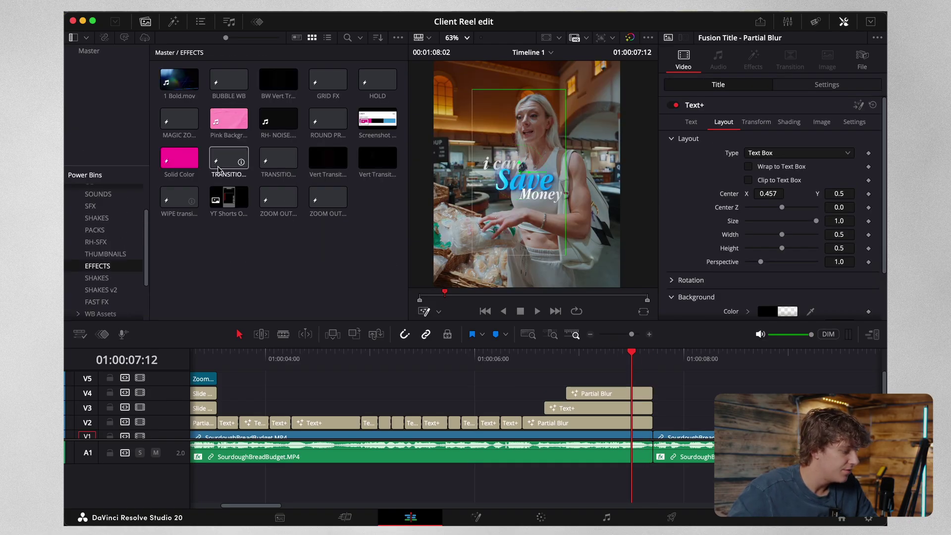
{"action": "left_click", "coordinate": [180, 121]}
{"action": "left_click_drag", "start_coordinate": [181, 122], "coordinate": [528, 378]}
{"action": "key", "text": "space"}
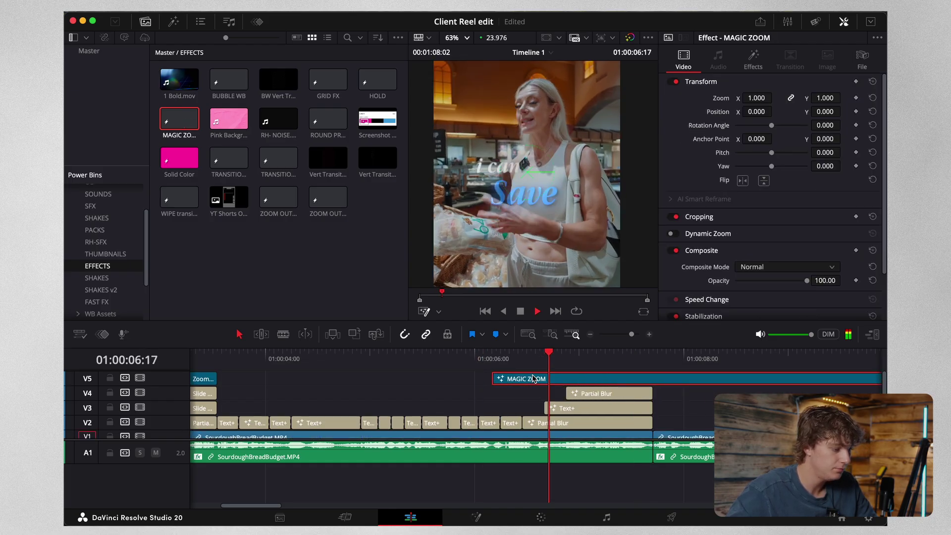
{"action": "key", "text": "space"}
Split the MAGIC ZOOM effect at 01:00:07:17 and delete the part after the cut
{"action": "left_click", "coordinate": [654, 365]}
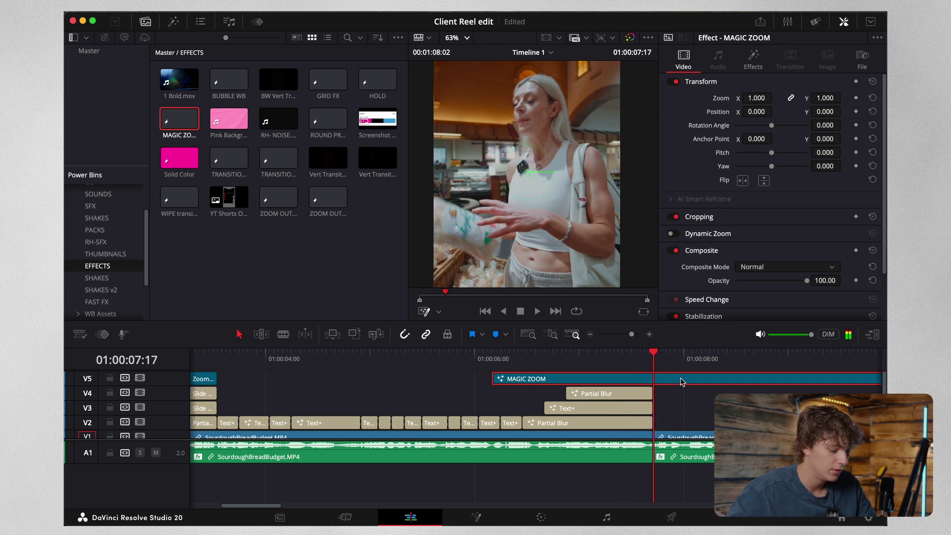
{"action": "key", "text": "super+b"}
{"action": "key", "text": "BackSpace"}
Set the MAGIC ZOOM effect's zoom type to Zoom&Hold
{"action": "left_click", "coordinate": [614, 359]}
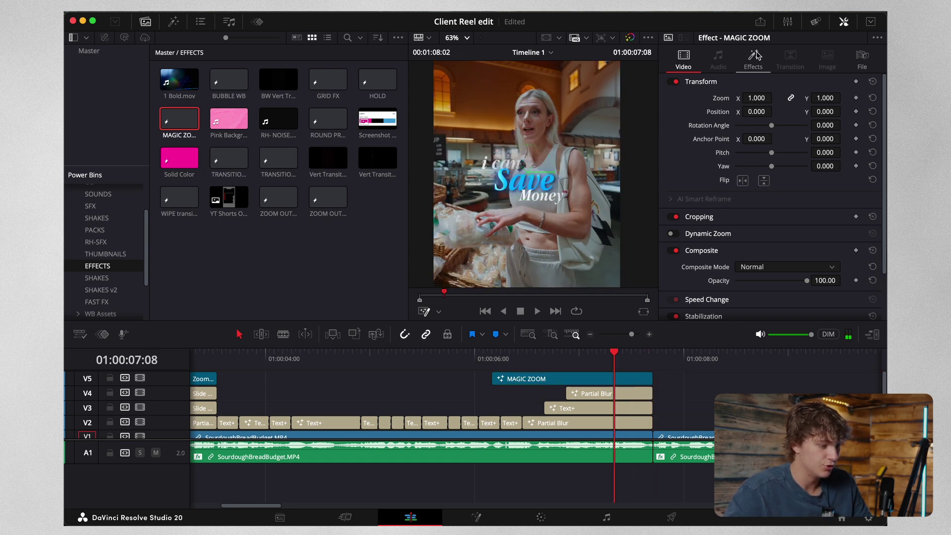
{"action": "left_click", "coordinate": [756, 56]}
{"action": "left_click", "coordinate": [757, 185]}
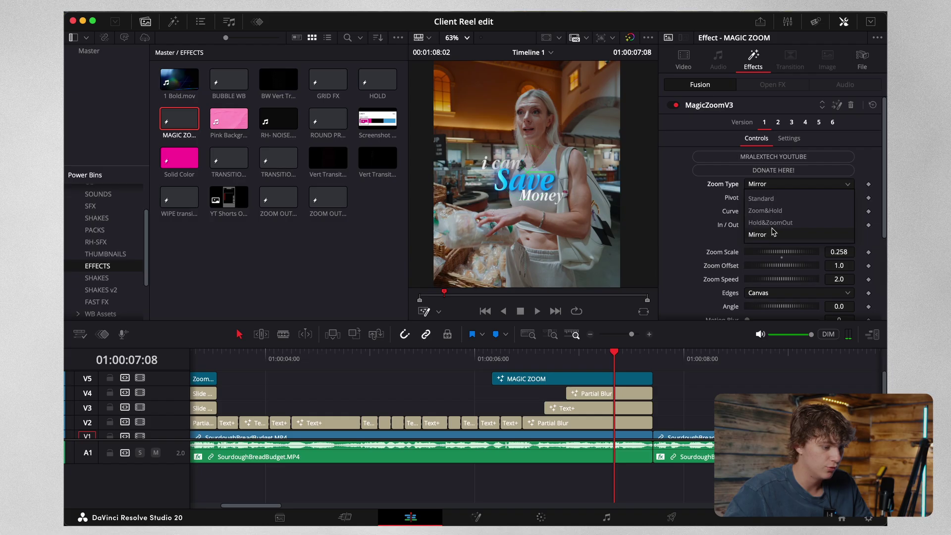
{"action": "left_click", "coordinate": [765, 210]}
Place Vert Transition 1.mov on V6 over the clip cut with composite mode Add, and fit the frame to the viewer
{"action": "left_click_drag", "start_coordinate": [328, 157], "coordinate": [642, 378]}
{"action": "key", "text": "space"}
{"action": "left_click", "coordinate": [768, 266]}
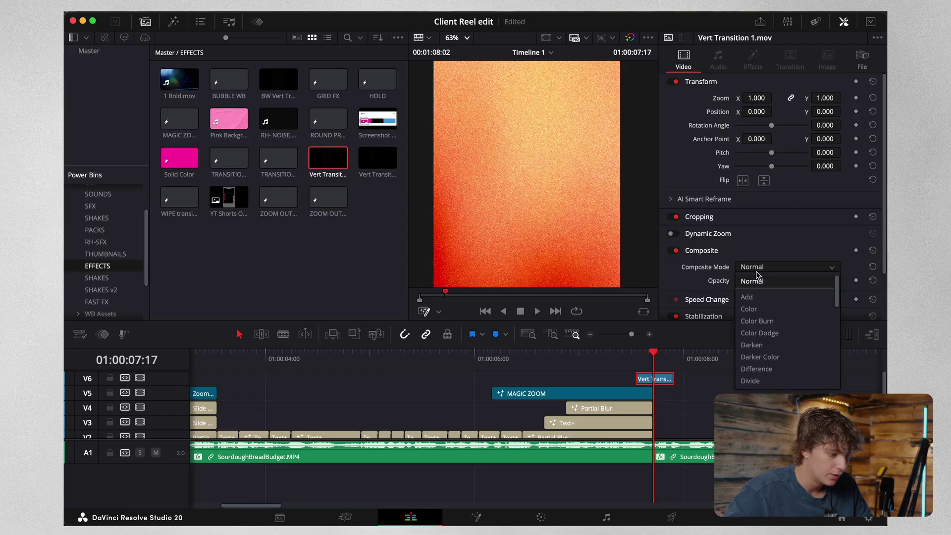
{"action": "left_click", "coordinate": [748, 297]}
{"action": "left_click", "coordinate": [465, 38]}
{"action": "left_click", "coordinate": [465, 53]}
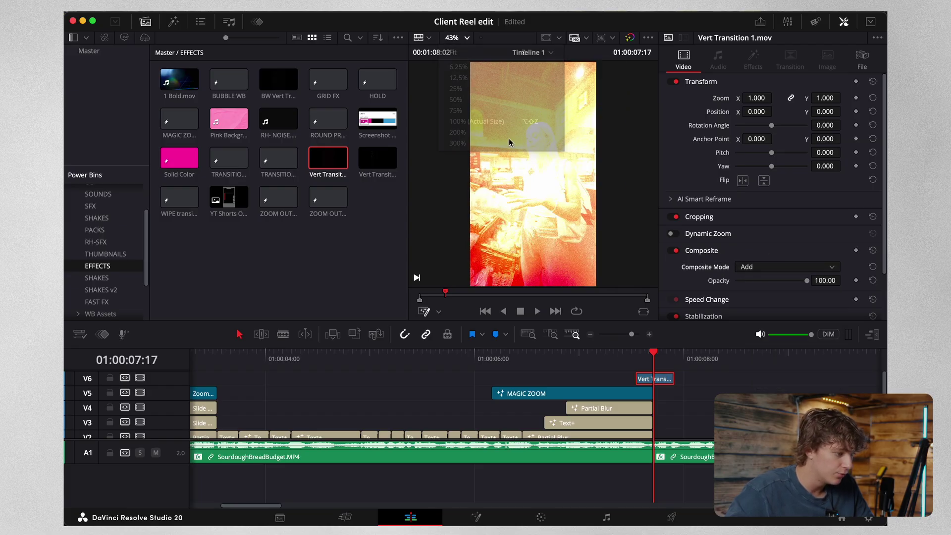
Place the RH-PAPER.wav sound from the RH-SFX power bin on A2 under the transition and lower its volume
{"action": "left_click", "coordinate": [94, 243]}
{"action": "left_click", "coordinate": [337, 295]}
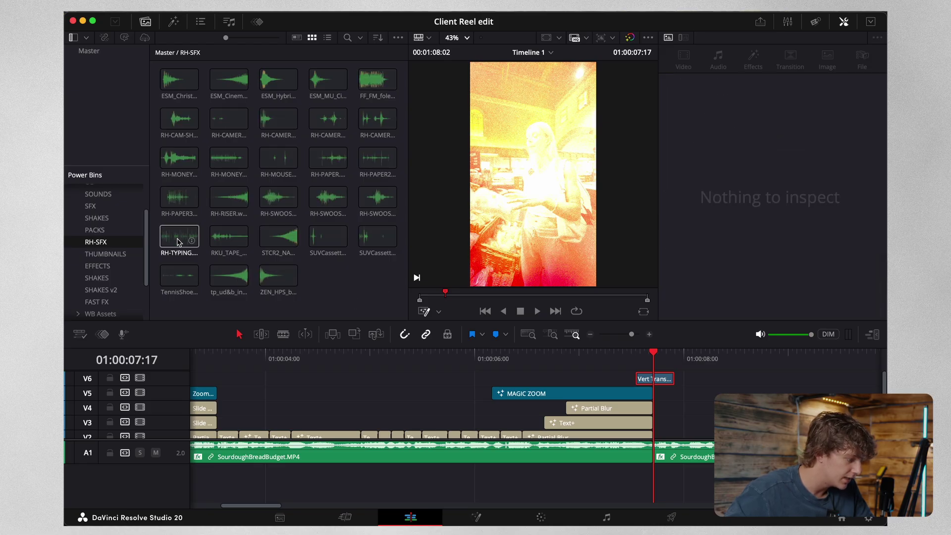
{"action": "left_click_drag", "start_coordinate": [328, 157], "coordinate": [670, 476]}
{"action": "left_click", "coordinate": [634, 353]}
{"action": "left_click", "coordinate": [675, 353]}
{"action": "key", "text": "Up"}
{"action": "left_click", "coordinate": [657, 474]}
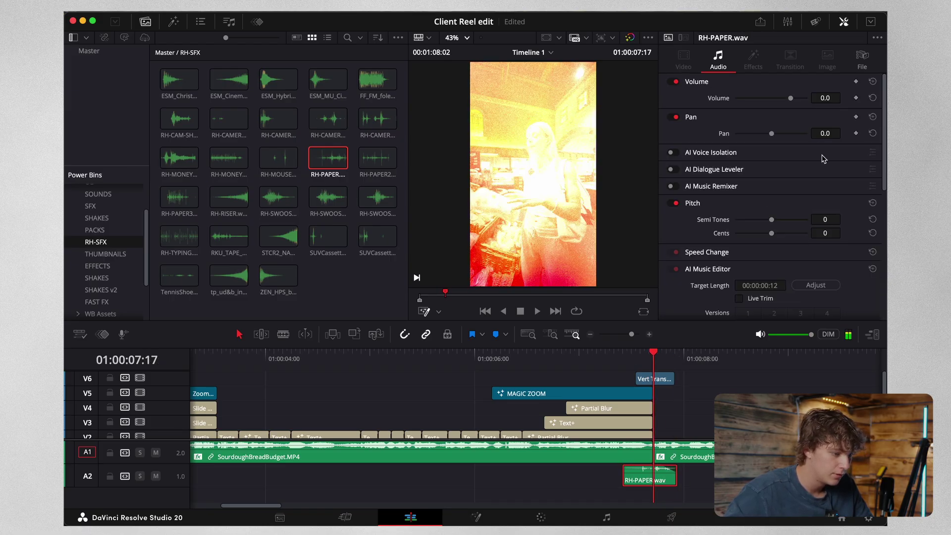
{"action": "left_click_drag", "start_coordinate": [825, 97], "coordinate": [812, 97]}
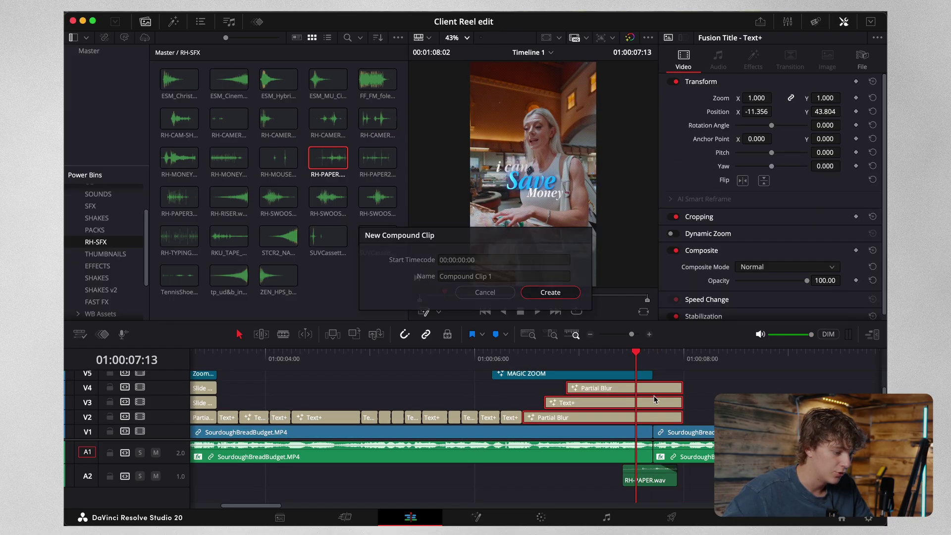
Combine the three titles into Compound Clip 1 and trim its end back to the clip cut
{"action": "key", "text": "Return"}
{"action": "left_click_drag", "start_coordinate": [681, 417], "coordinate": [650, 417]}
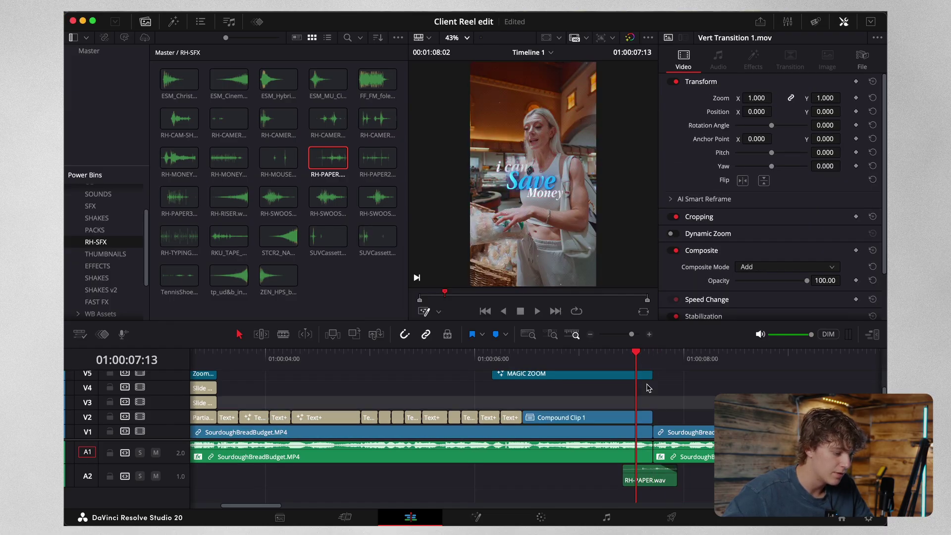
Move the MAGIC ZOOM effect down to V3 and the Vert Transition clip down to V4
{"action": "scroll", "coordinate": [655, 396], "scroll_direction": "up", "scroll_amount": 2}
{"action": "left_click_drag", "start_coordinate": [683, 384], "coordinate": [635, 421]}
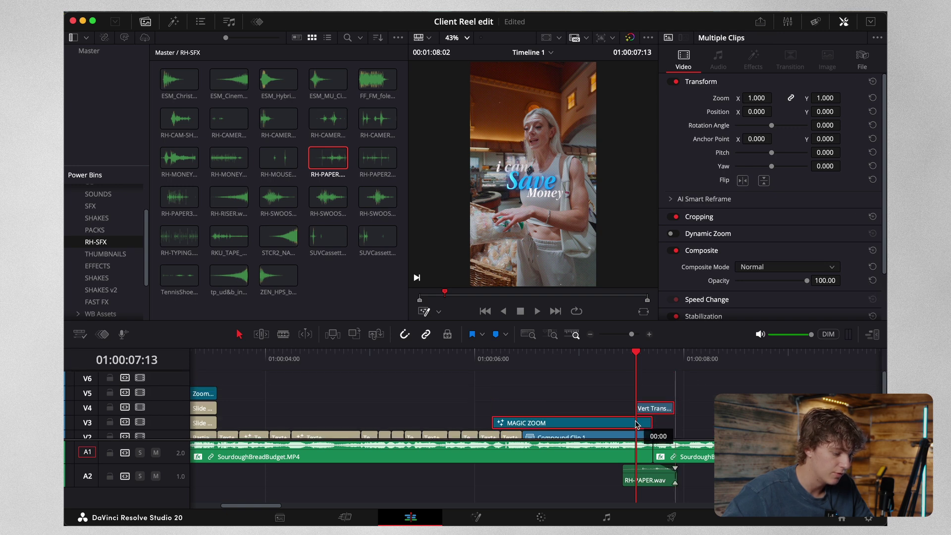
{"action": "scroll", "coordinate": [619, 390], "scroll_direction": "down", "scroll_amount": 2}
Play back the compound title and the transition at the cut, and view more of the timeline
{"action": "left_click_drag", "start_coordinate": [624, 362], "coordinate": [488, 359]}
{"action": "key", "text": "space"}
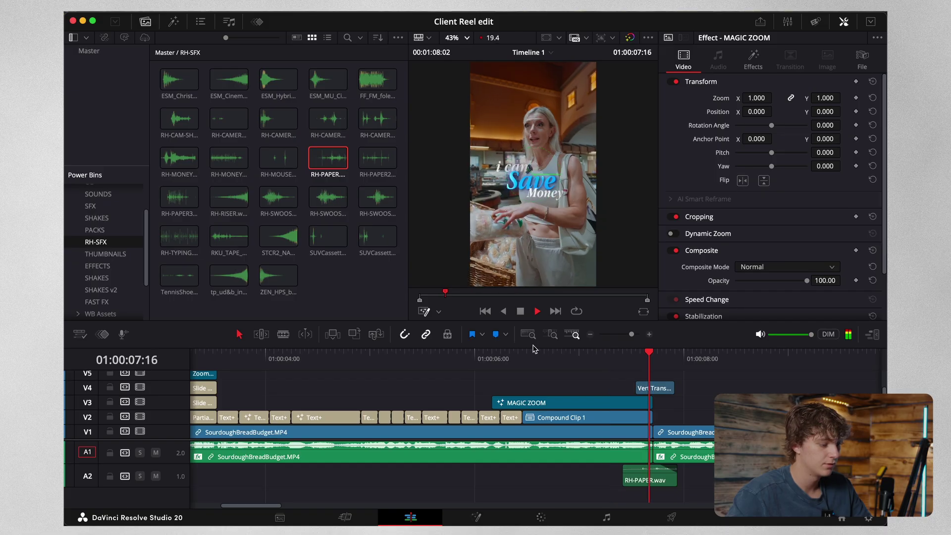
{"action": "key", "text": "space"}
{"action": "key", "text": "space"}
{"action": "left_click", "coordinate": [600, 357]}
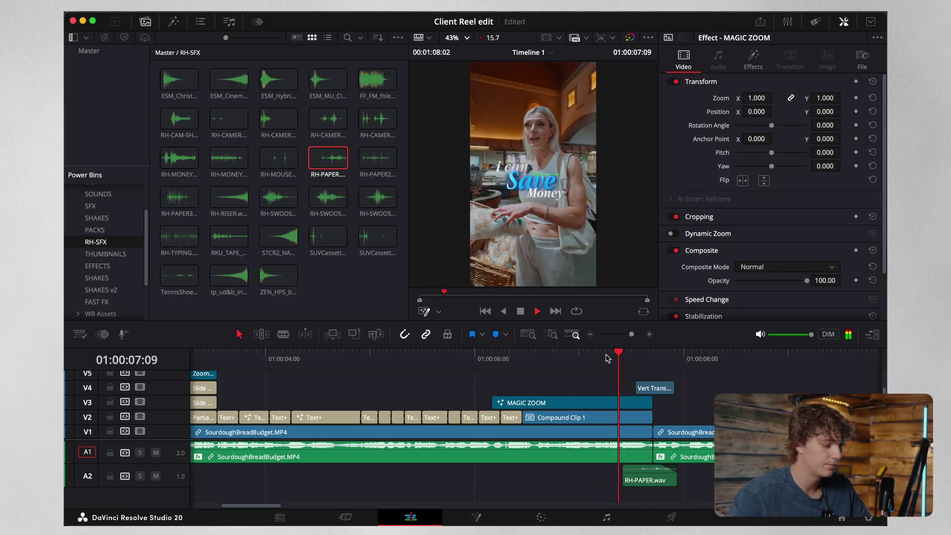
{"action": "left_click", "coordinate": [589, 335]}
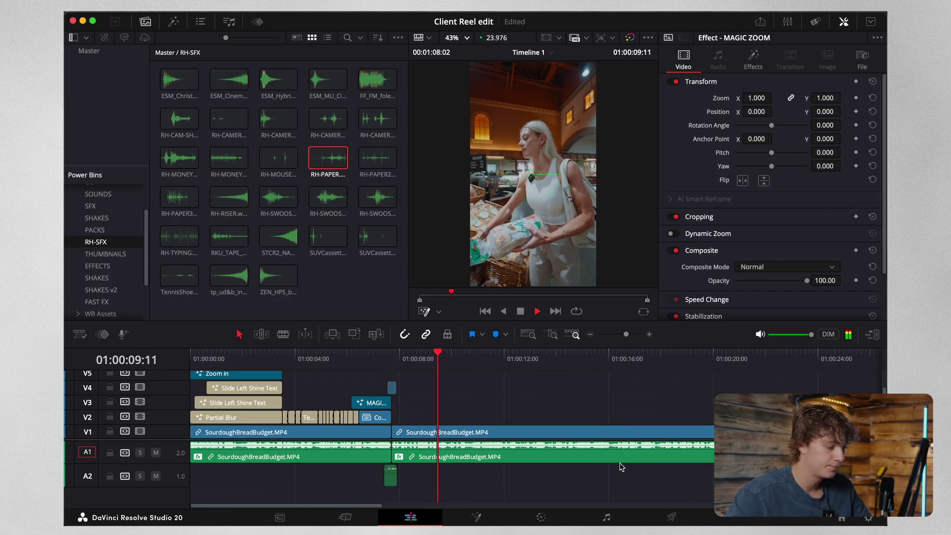
{"action": "left_click", "coordinate": [384, 353]}
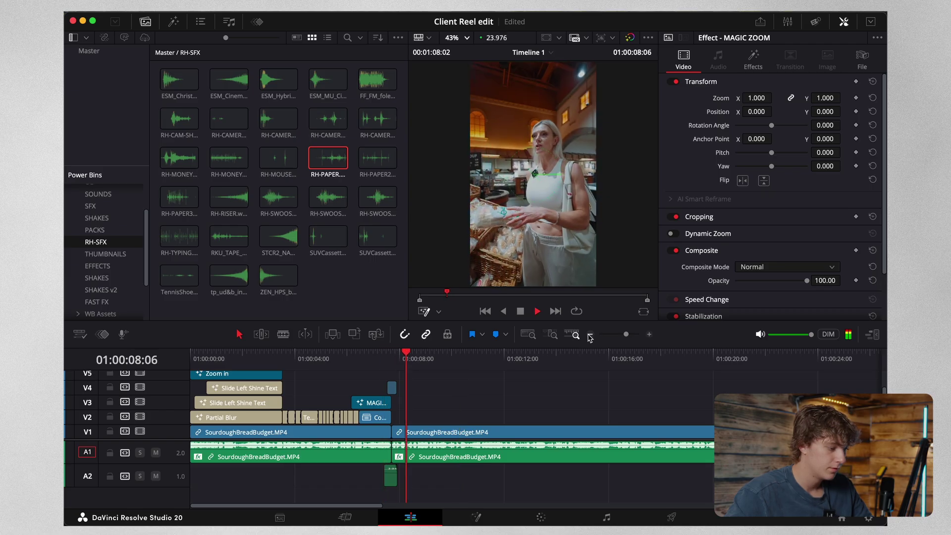
{"action": "left_click", "coordinate": [590, 335]}
{"action": "left_click", "coordinate": [292, 358]}
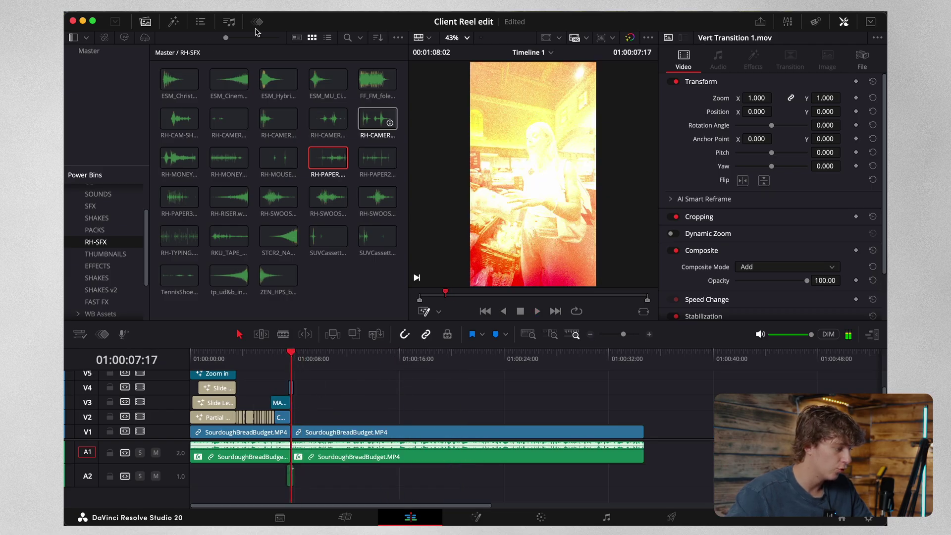
Open the Master bin and play the reel from the beginning through the captions and animated titles
{"action": "left_click", "coordinate": [87, 52]}
{"action": "left_click", "coordinate": [234, 6]}
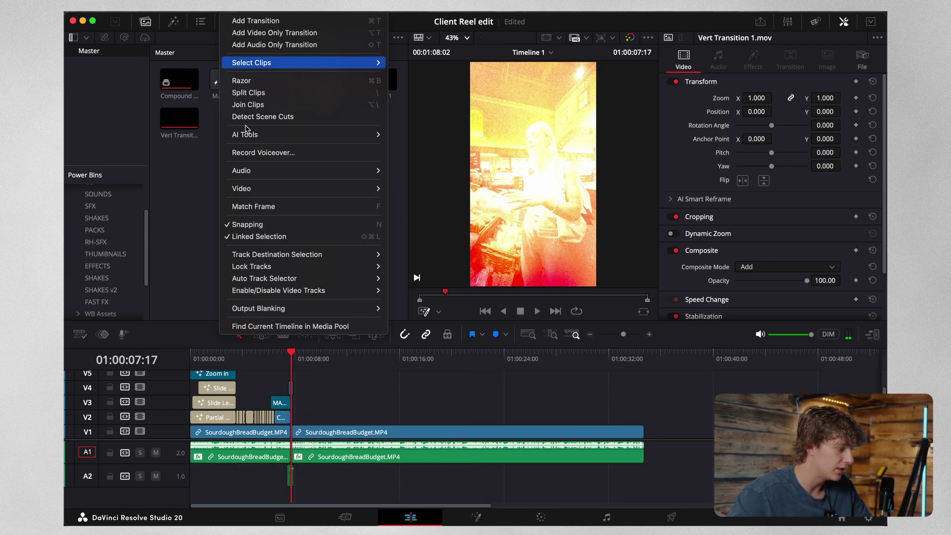
{"action": "left_click", "coordinate": [185, 223]}
{"action": "key", "text": "Home"}
{"action": "key", "text": "space"}
{"action": "left_click", "coordinate": [650, 335]}
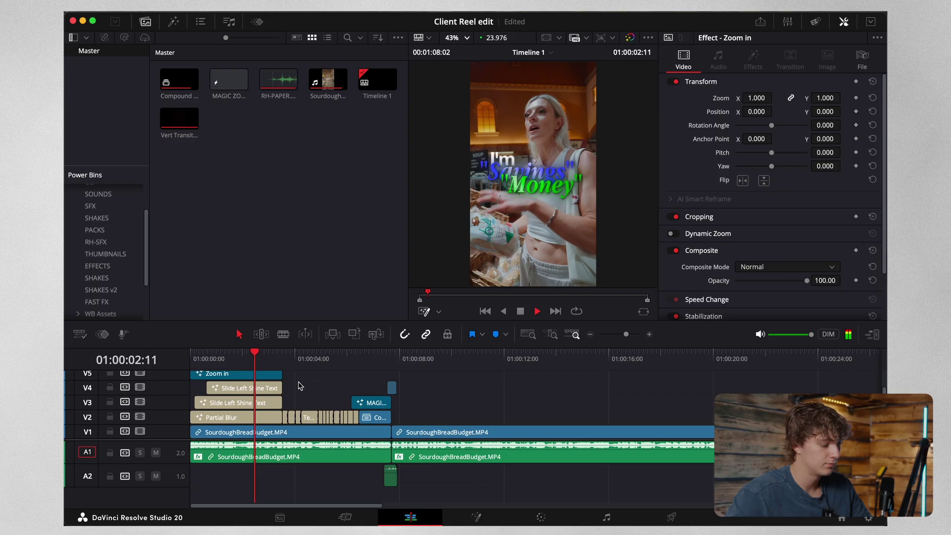
{"action": "right_click", "coordinate": [270, 374]}
{"action": "left_click", "coordinate": [234, 322]}
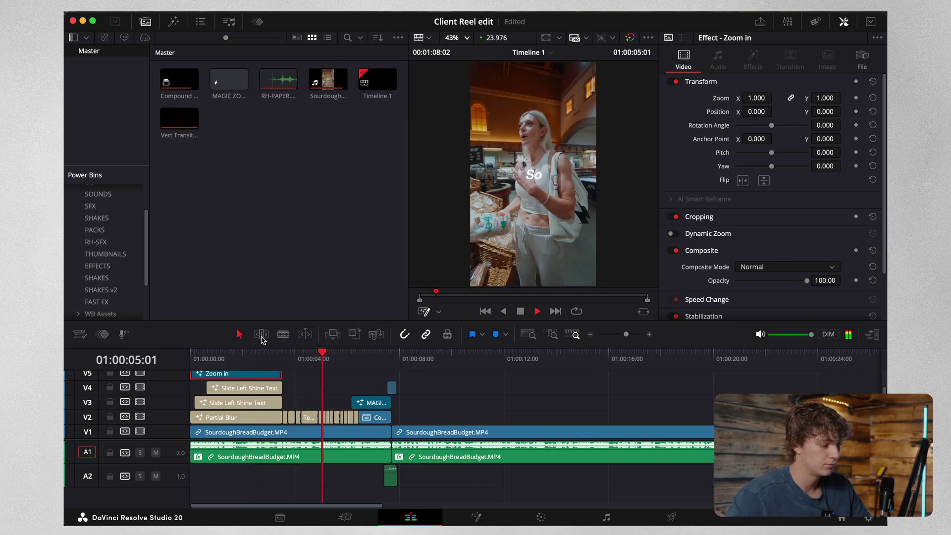
{"action": "left_click", "coordinate": [649, 335]}
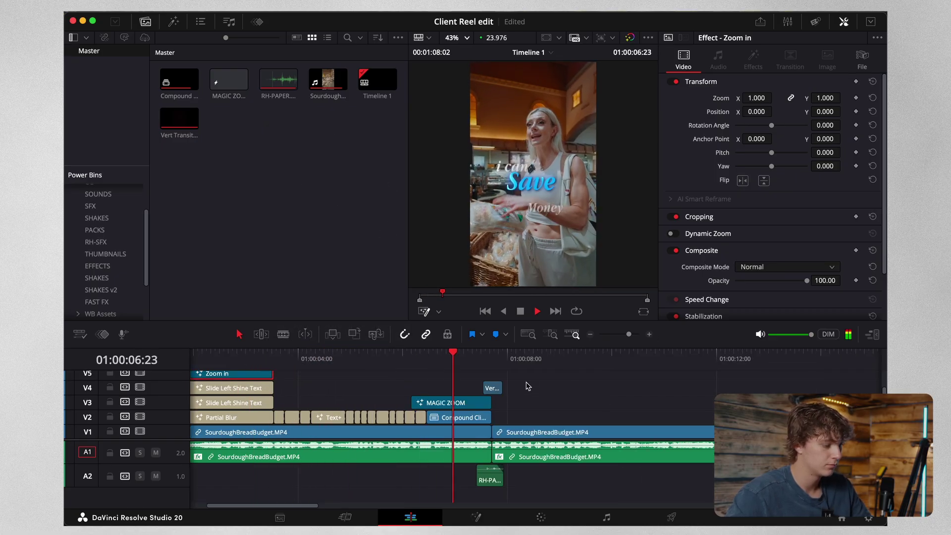
Stop playback and trim the start of the C3231.MP4 clip to 01:01:35:16
{"action": "key", "text": "space"}
{"action": "left_click", "coordinate": [492, 358]}
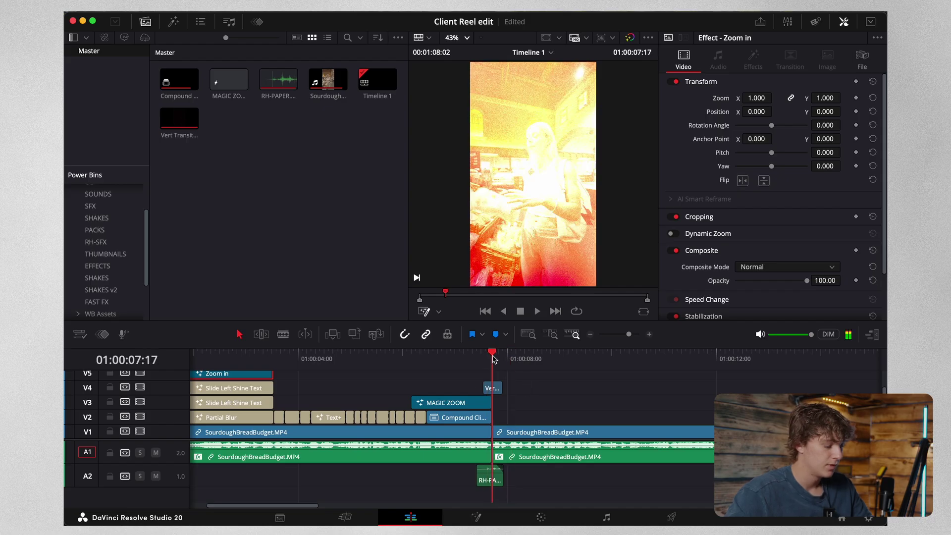
{"action": "left_click", "coordinate": [590, 334]}
{"action": "left_click", "coordinate": [590, 334]}
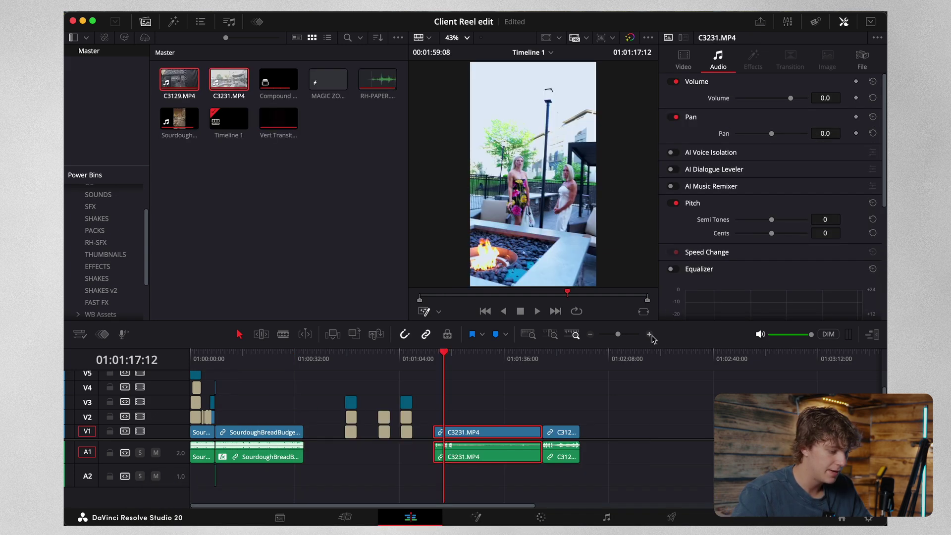
{"action": "left_click", "coordinate": [650, 335]}
{"action": "left_click", "coordinate": [650, 335]}
{"action": "left_click_drag", "start_coordinate": [563, 361], "coordinate": [773, 358]}
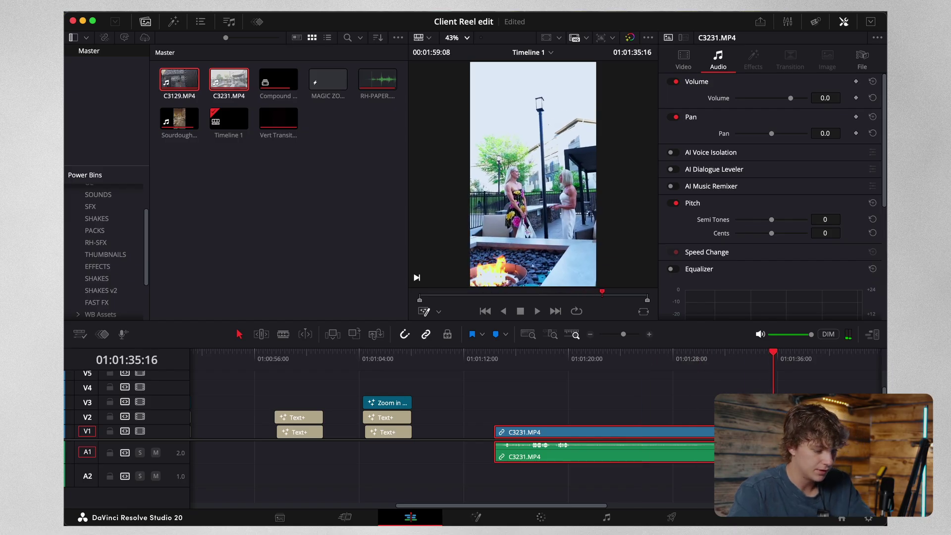
{"action": "key", "text": "Delete"}
Apply the MT30 LUT from the Ryans Orange & Teal set to the LUT node of C3129.MP4, then return to editing
{"action": "left_click", "coordinate": [589, 334]}
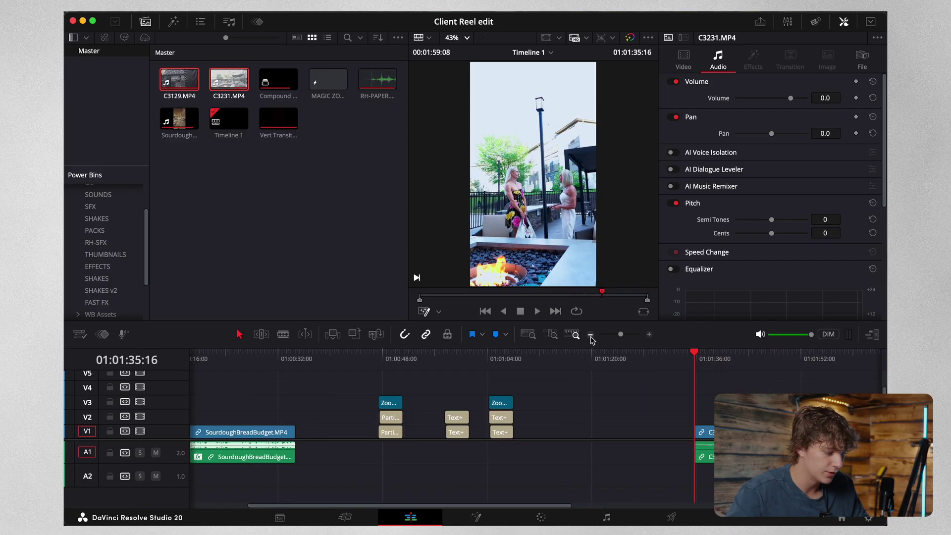
{"action": "left_click", "coordinate": [590, 335]}
{"action": "left_click", "coordinate": [563, 357]}
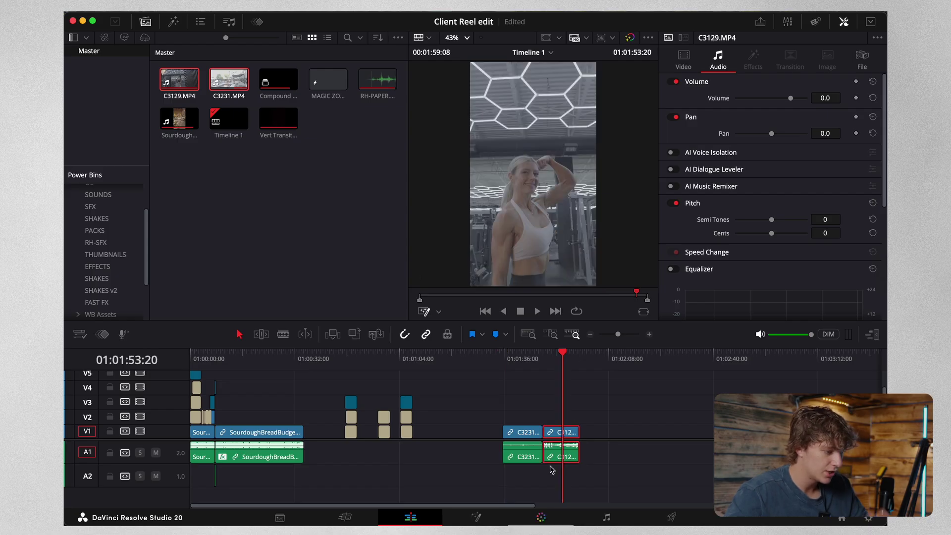
{"action": "key", "text": "shift+6"}
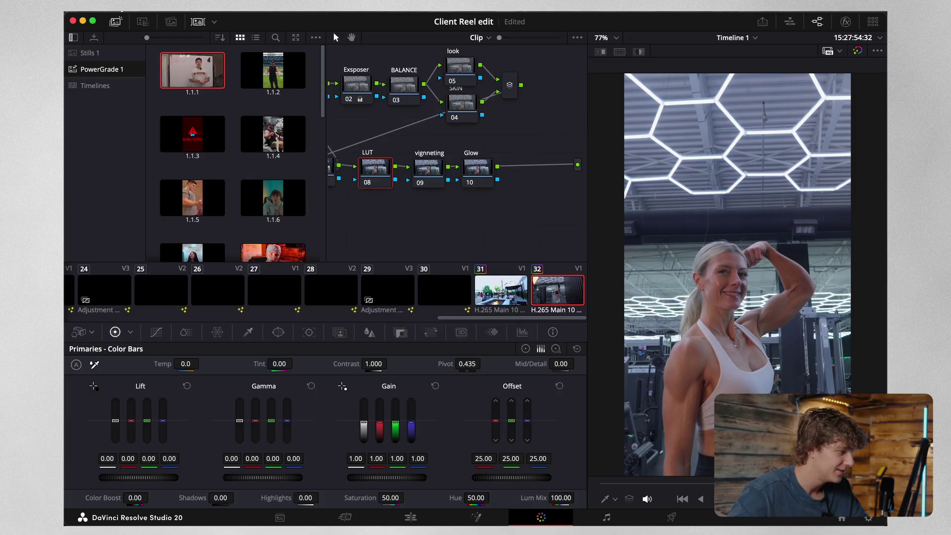
{"action": "left_click", "coordinate": [143, 21]}
{"action": "double_click", "coordinate": [193, 226]}
{"action": "scroll", "coordinate": [732, 317], "scroll_direction": "up", "scroll_amount": 2}
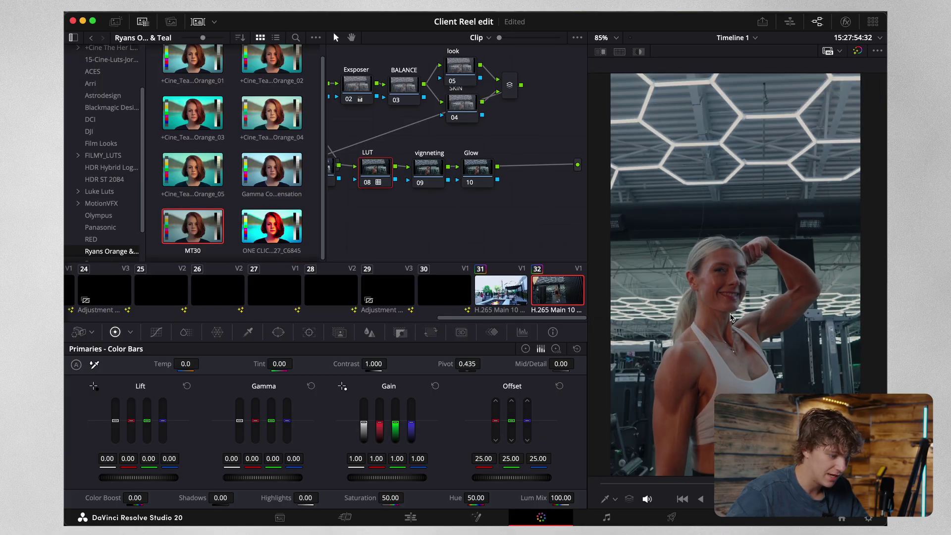
{"action": "left_click", "coordinate": [410, 517]}
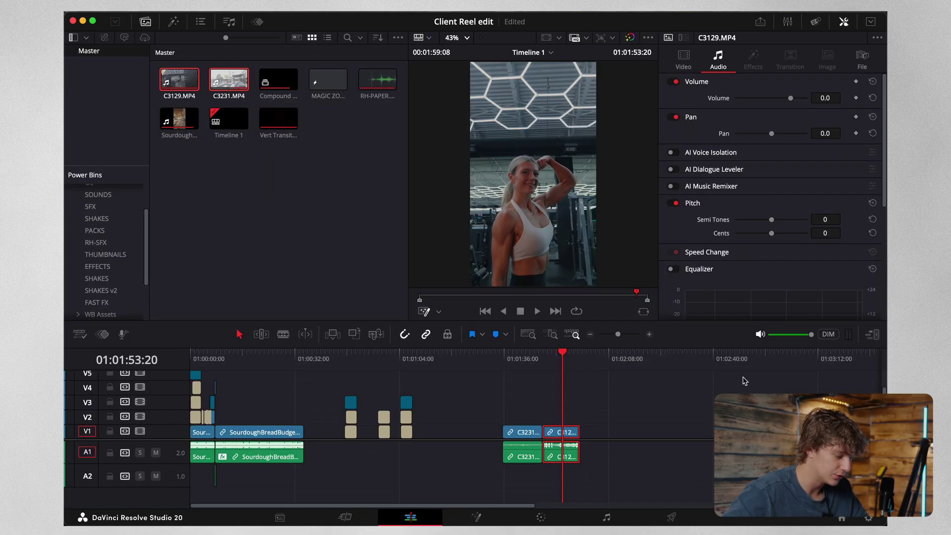
Unlink C3231.MP4 and C3129.MP4 from their audio and delete both audio clips
{"action": "left_click", "coordinate": [649, 334]}
{"action": "left_click_drag", "start_coordinate": [624, 403], "coordinate": [453, 462]}
{"action": "right_click", "coordinate": [450, 465]}
{"action": "left_click", "coordinate": [480, 454]}
{"action": "right_click", "coordinate": [459, 450]}
{"action": "left_click", "coordinate": [479, 443]}
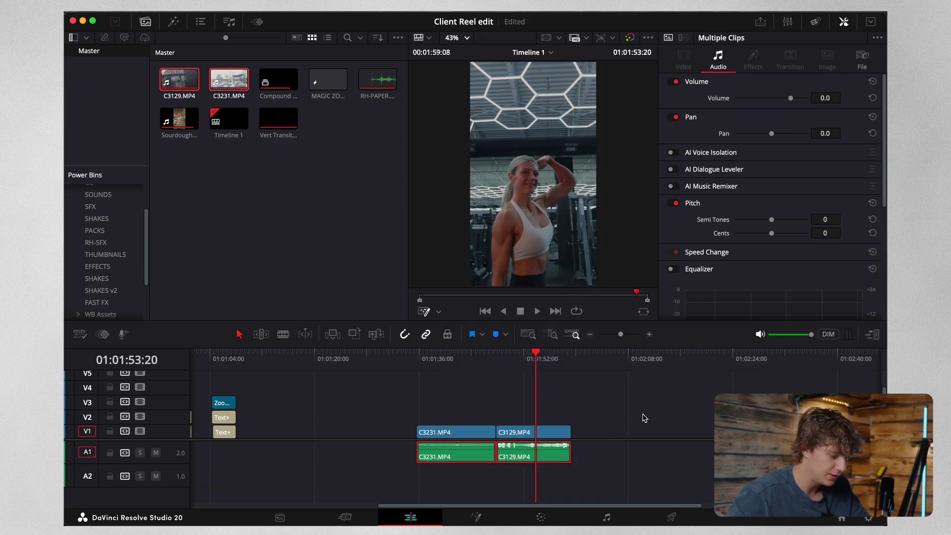
{"action": "key", "text": "BackSpace"}
Split C3129.MP4 and move the selected part onto V2 at the first cut of the talking clip
{"action": "left_click", "coordinate": [547, 430]}
{"action": "key", "text": "shift+Left"}
{"action": "key", "text": "shift+Left"}
{"action": "key", "text": "super+b"}
{"action": "left_click_drag", "start_coordinate": [530, 432], "coordinate": [246, 420]}
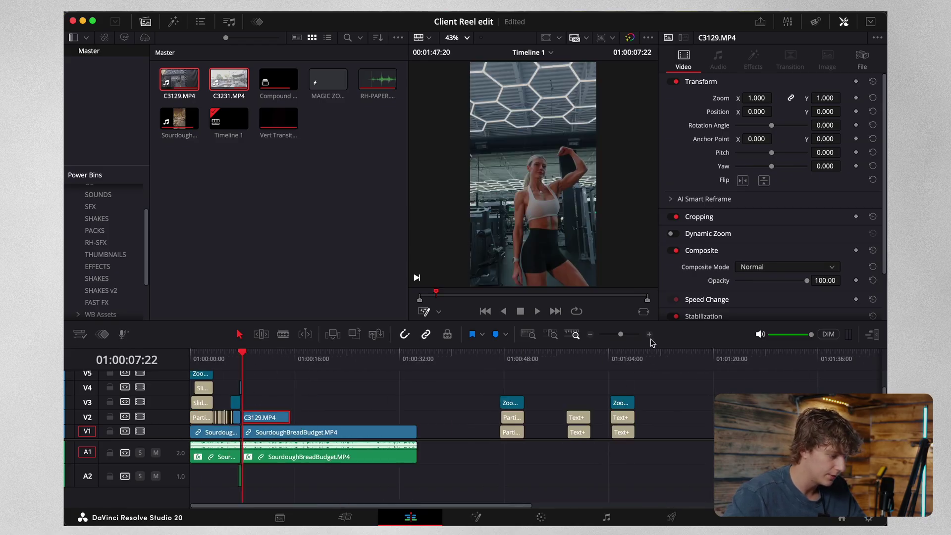
Play C3129.MP4 against the voice, then trim its end and split the SourdoughBreadBudget.MP4 clip at the same point
{"action": "left_click", "coordinate": [649, 334]}
{"action": "left_click", "coordinate": [487, 355]}
{"action": "key", "text": "space"}
{"action": "key", "text": "space"}
{"action": "left_click", "coordinate": [590, 334]}
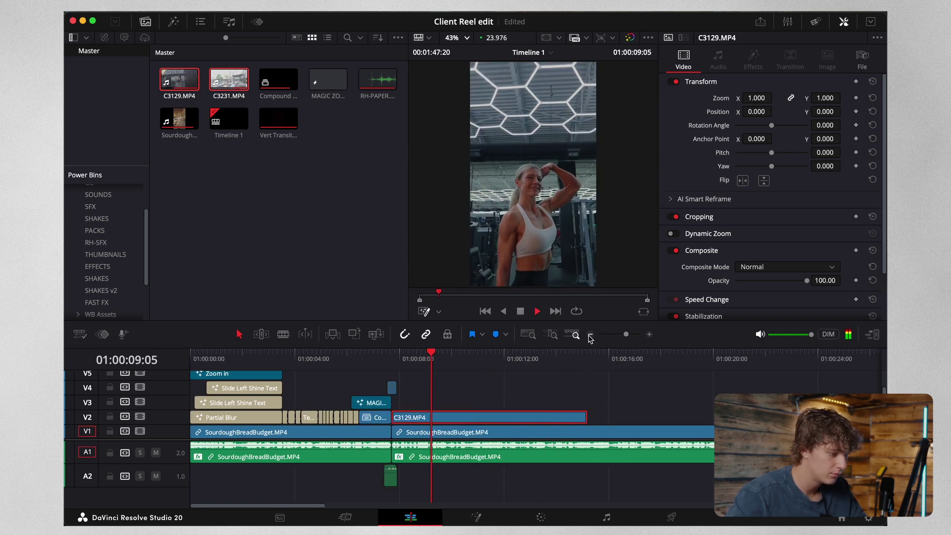
{"action": "key", "text": "space"}
{"action": "key", "text": "space"}
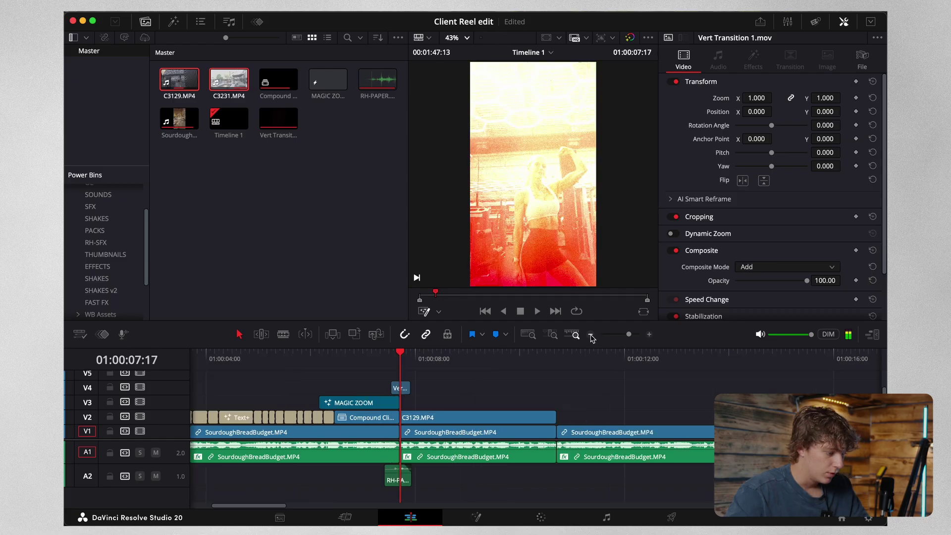
Look through the ready-made title groups parked farther along the timeline, including the Filmic Reel Style title
{"action": "left_click", "coordinate": [590, 335]}
{"action": "left_click", "coordinate": [591, 334]}
{"action": "left_click", "coordinate": [589, 334]}
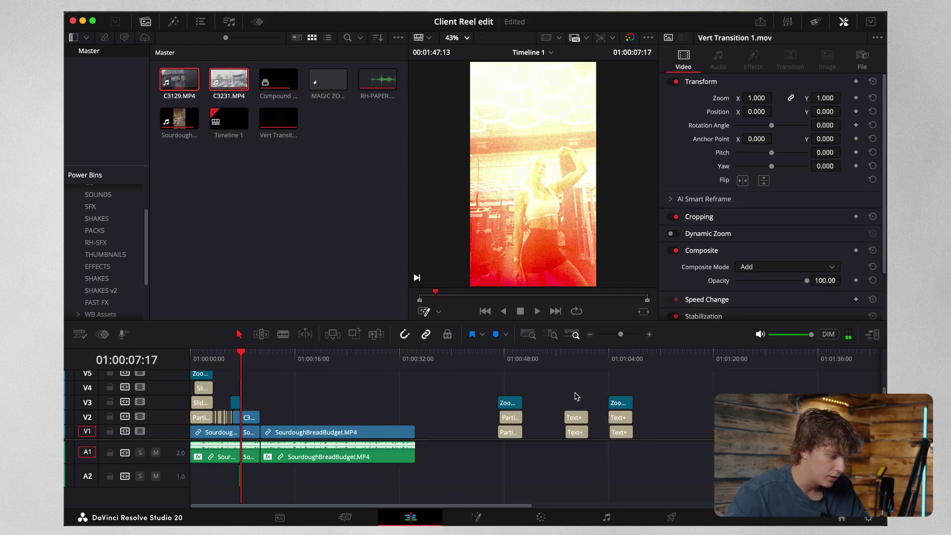
{"action": "left_click", "coordinate": [610, 358]}
{"action": "key", "text": "space"}
{"action": "left_click", "coordinate": [501, 358]}
{"action": "left_click_drag", "start_coordinate": [531, 394], "coordinate": [375, 413]}
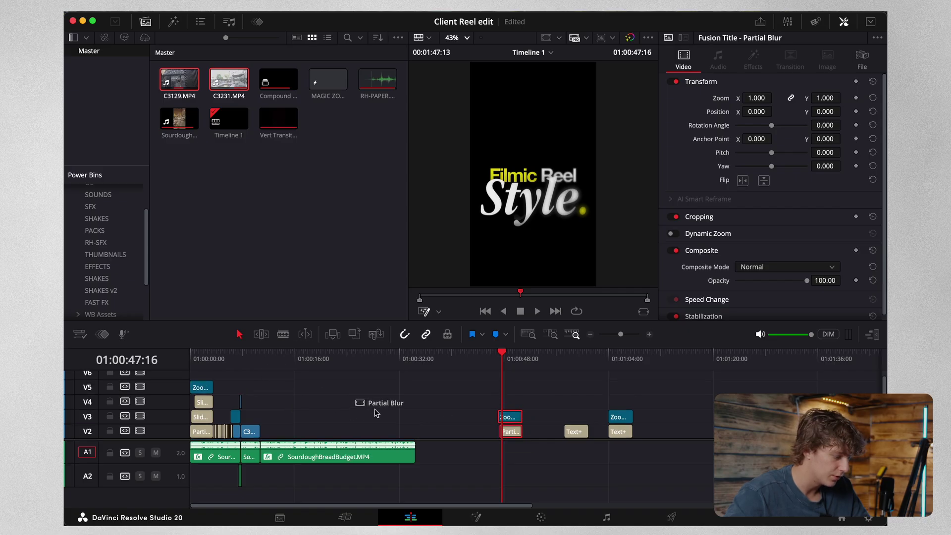
{"action": "key", "text": "Delete"}
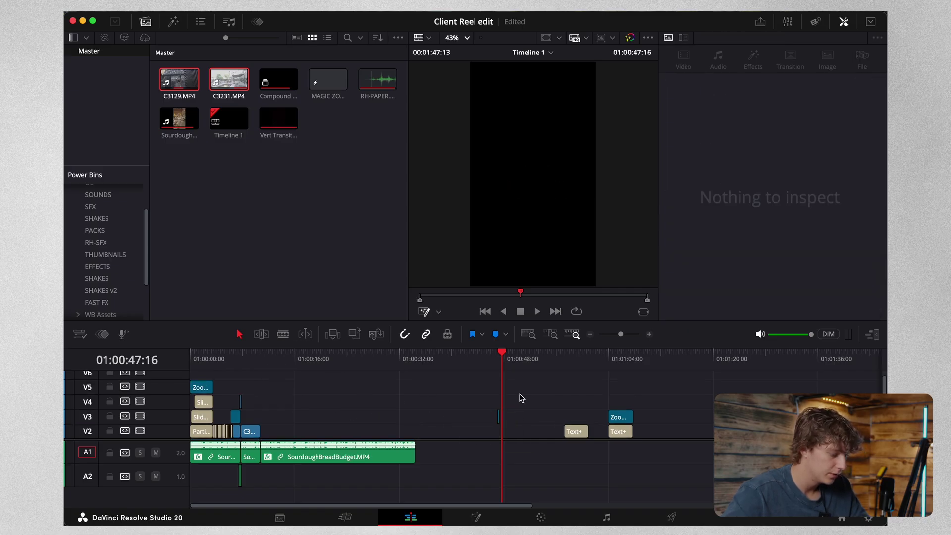
{"action": "key", "text": "ctrl+z"}
Move the Filmic Reel Style titles and their zoom effect onto V3 to V5, starting with C3129.MP4, and play them
{"action": "left_click_drag", "start_coordinate": [540, 390], "coordinate": [255, 401]}
{"action": "left_click", "coordinate": [244, 356]}
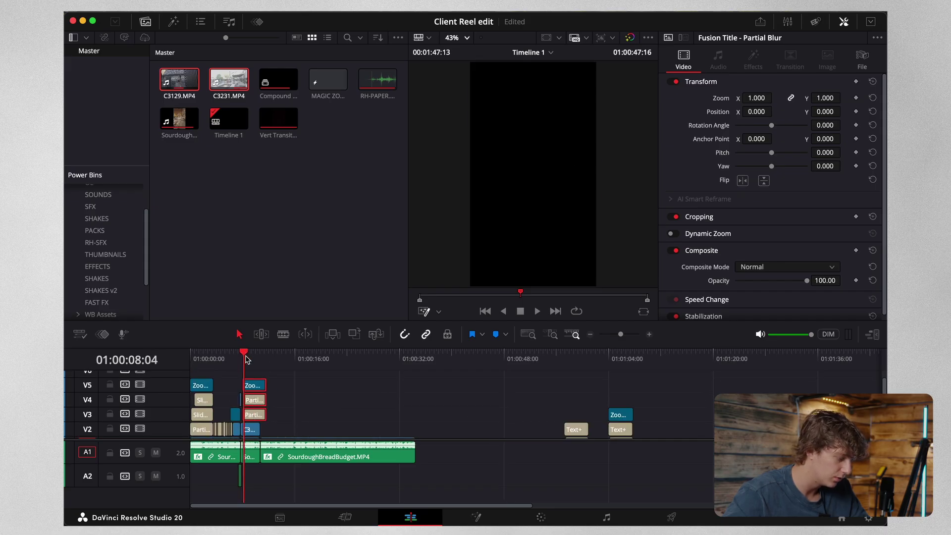
{"action": "left_click", "coordinate": [649, 335]}
{"action": "left_click", "coordinate": [649, 334]}
{"action": "left_click", "coordinate": [649, 335]}
{"action": "left_click", "coordinate": [648, 335]}
{"action": "left_click_drag", "start_coordinate": [547, 416], "coordinate": [520, 413]}
{"action": "left_click", "coordinate": [470, 358]}
{"action": "key", "text": "space"}
{"action": "key", "text": "space"}
{"action": "left_click", "coordinate": [470, 385]}
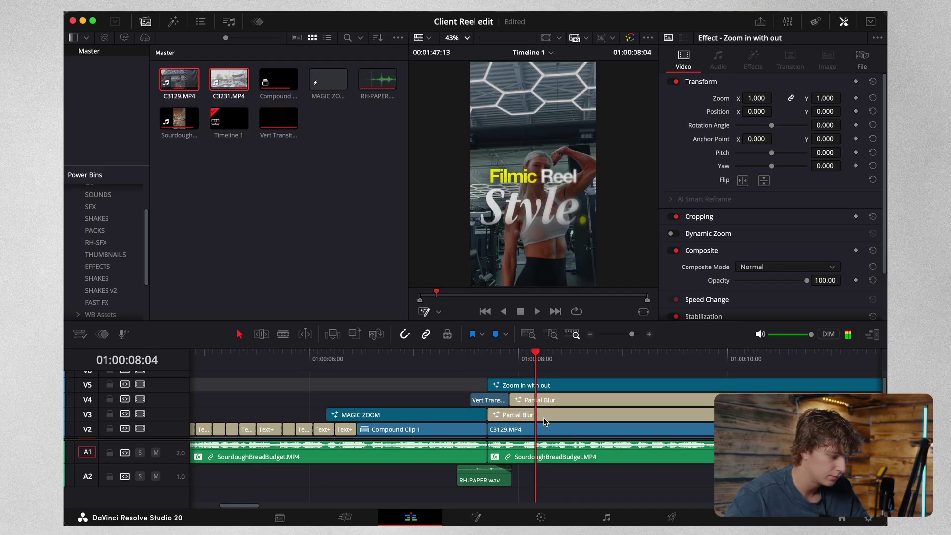
Change the text of the Partial Blur title on V3 to "BY JUST"
{"action": "left_click", "coordinate": [542, 416]}
{"action": "left_click_drag", "start_coordinate": [775, 194], "coordinate": [603, 106]}
{"action": "type", "text": "BY"}
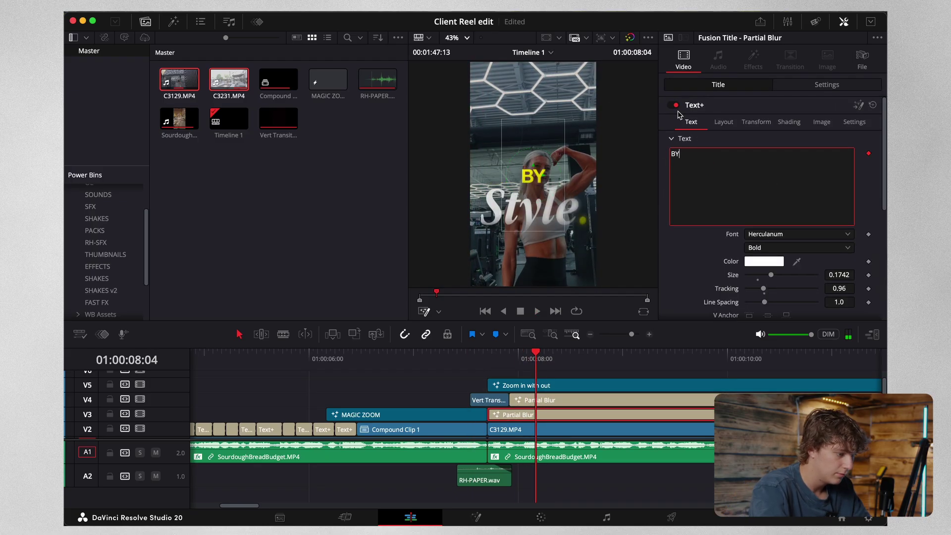
{"action": "type", "text": " JUST"}
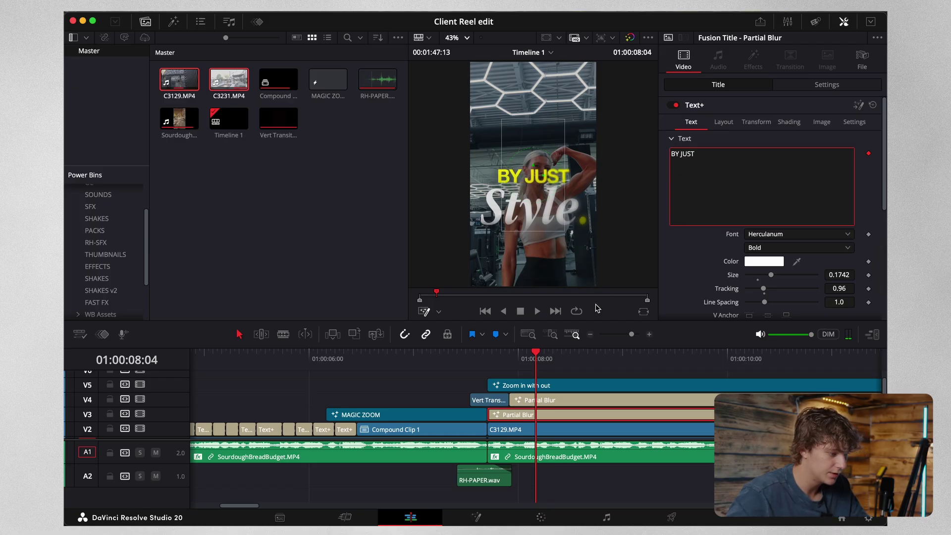
Change the text of the Partial Blur title on V4 to "CHEAP?"
{"action": "left_click", "coordinate": [548, 405]}
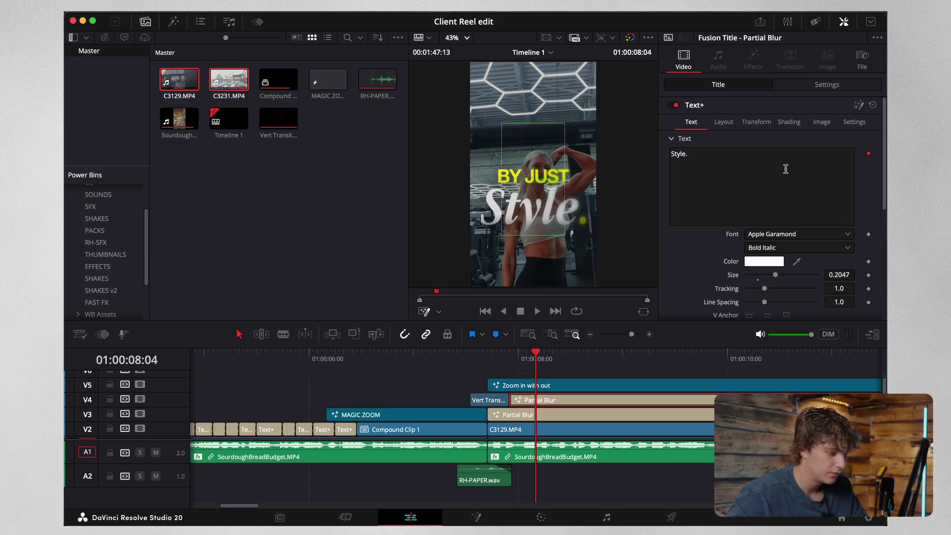
{"action": "type", "text": "CH"}
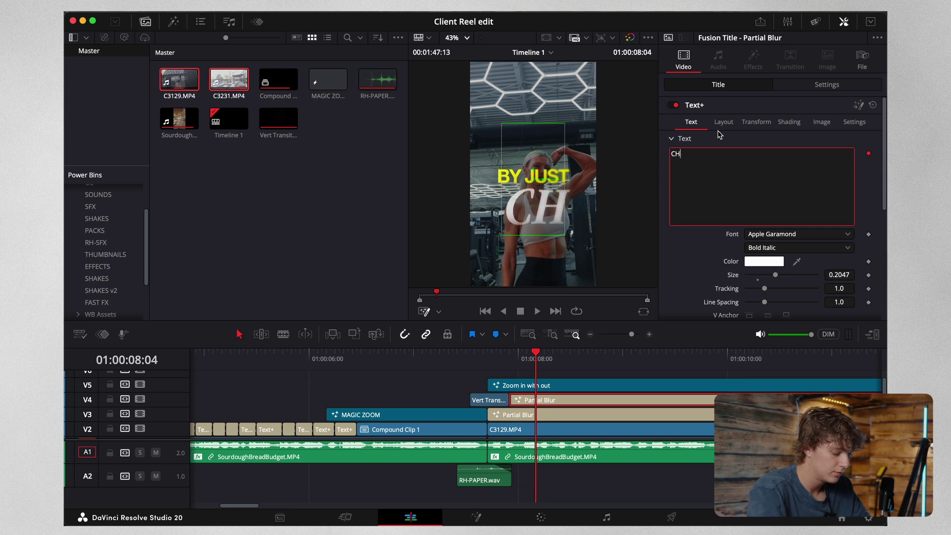
{"action": "type", "text": "EAP>"}
{"action": "key", "text": "BackSpace"}
{"action": "type", "text": "?"}
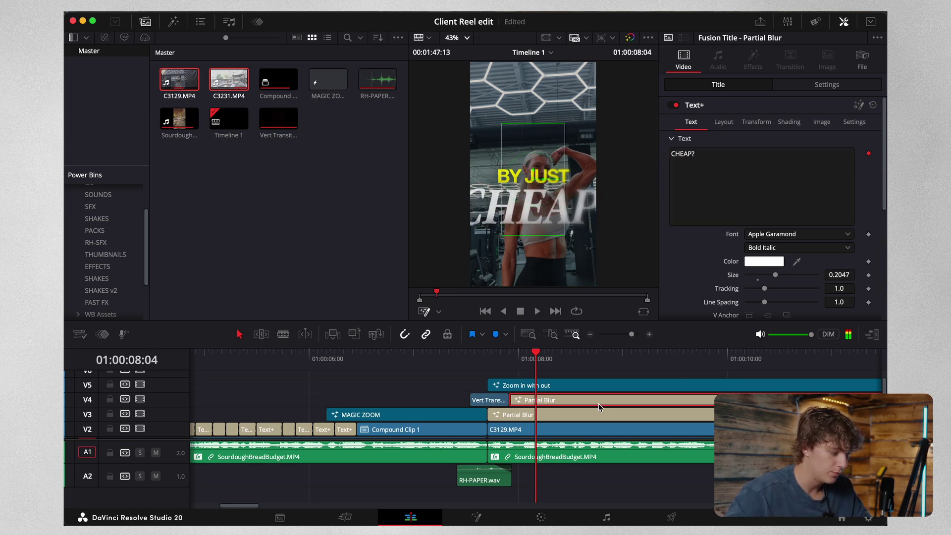
Play the new titles and delete the Zoom in with out effect from V5
{"action": "key", "text": "space"}
{"action": "key", "text": "space"}
{"action": "left_click", "coordinate": [599, 392]}
{"action": "key", "text": "BackSpace"}
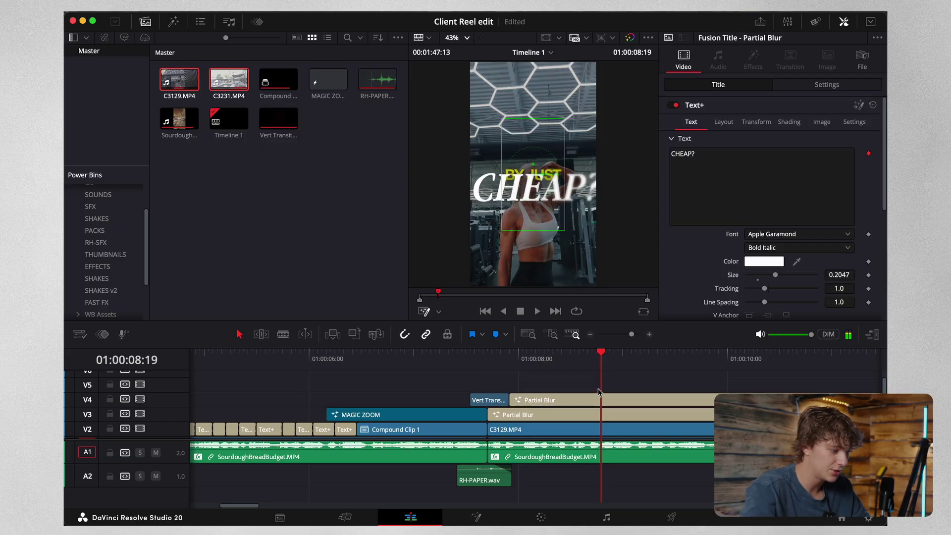
Set the CHEAP? title's layout center Y to 0.45 and its text size to 0.189
{"action": "left_click", "coordinate": [585, 401]}
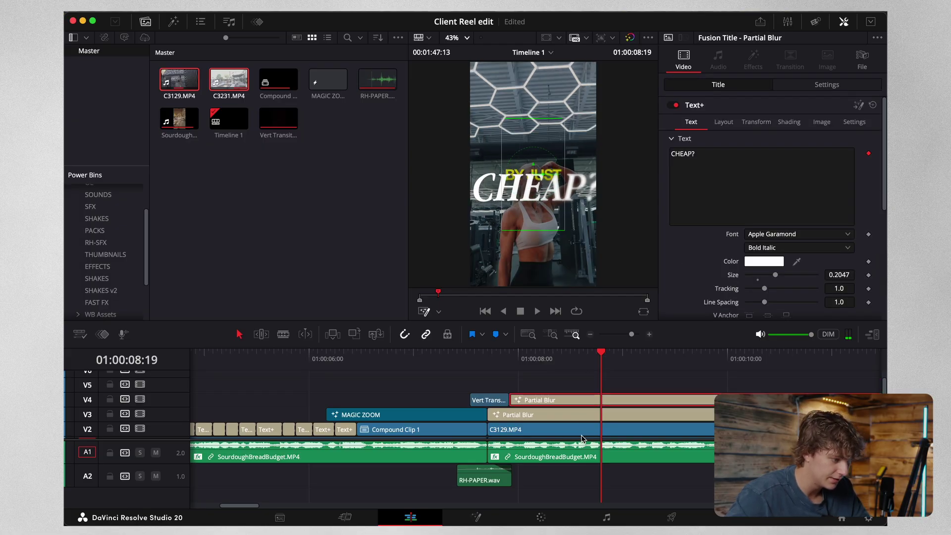
{"action": "left_click", "coordinate": [724, 122]}
{"action": "left_click_drag", "start_coordinate": [838, 198], "coordinate": [811, 189]}
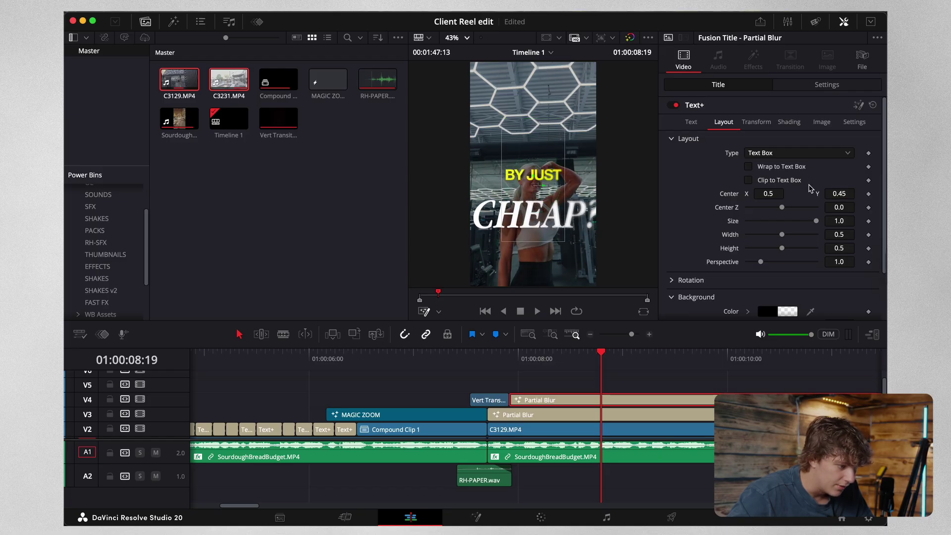
{"action": "left_click", "coordinate": [690, 122]}
{"action": "mouse_move", "coordinate": [776, 279]}
{"action": "left_mouse_down"}
{"action": "mouse_move", "coordinate": [753, 278]}
{"action": "mouse_move", "coordinate": [775, 278]}
{"action": "mouse_move", "coordinate": [765, 278]}
{"action": "left_mouse_up"}
Lower the BY JUST title to a layout center Y of 0.393
{"action": "left_click", "coordinate": [630, 415]}
{"action": "left_click", "coordinate": [724, 123]}
{"action": "left_click_drag", "start_coordinate": [841, 194], "coordinate": [822, 194]}
Play back the transition into C3129.MP4 and check the BY JUST CHEAP? titles
{"action": "left_click_drag", "start_coordinate": [587, 356], "coordinate": [466, 367]}
{"action": "key", "text": "space"}
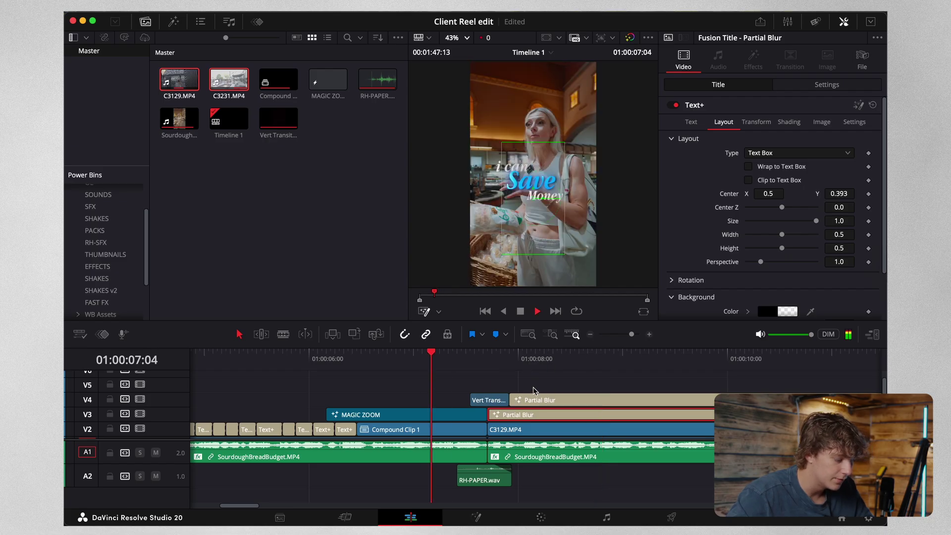
{"action": "left_click", "coordinate": [545, 387]}
{"action": "key", "text": "space"}
{"action": "left_click", "coordinate": [490, 365]}
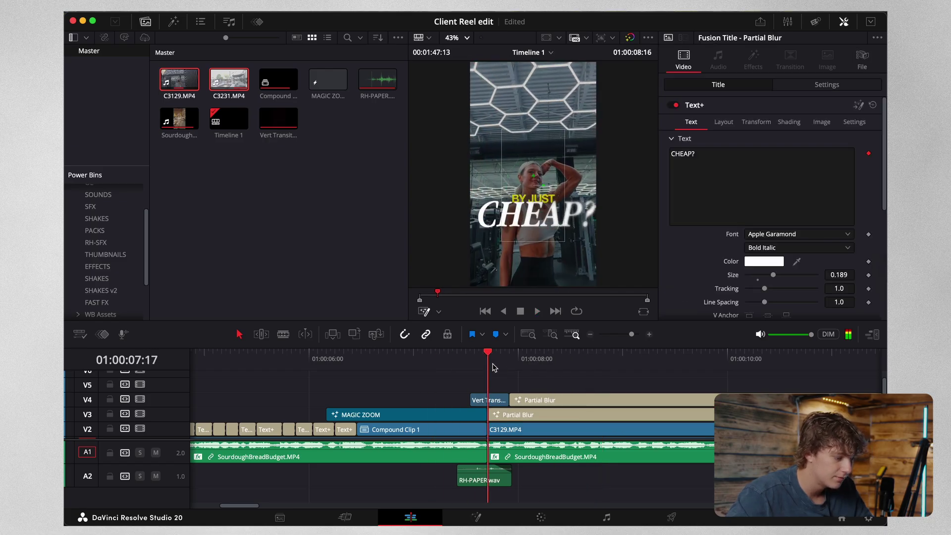
{"action": "key", "text": "space"}
{"action": "key", "text": "space"}
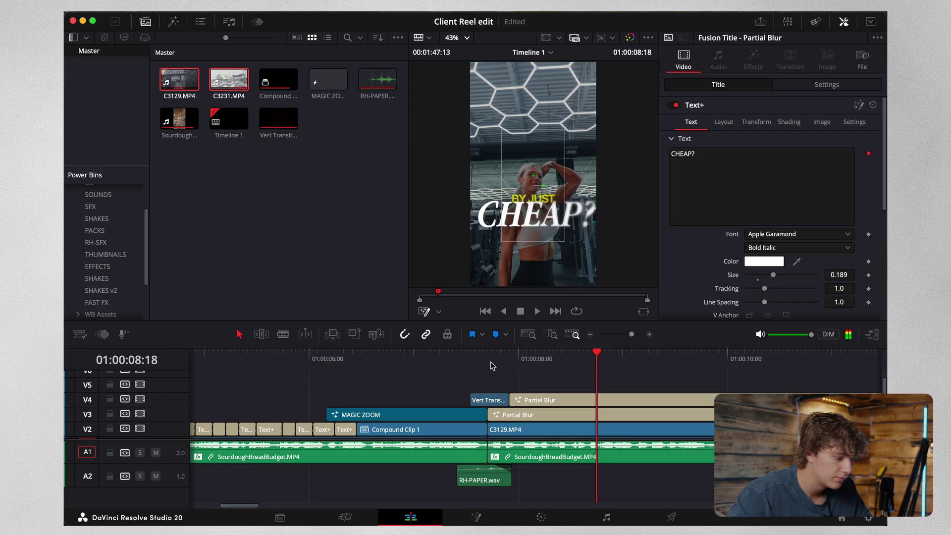
Add a fade-in of about 5 frames to the BY JUST title on V3 and play the result
{"action": "left_click", "coordinate": [491, 363]}
{"action": "scroll", "coordinate": [540, 391], "scroll_direction": "up", "scroll_amount": 3}
{"action": "scroll", "coordinate": [514, 382], "scroll_direction": "up", "scroll_amount": 2}
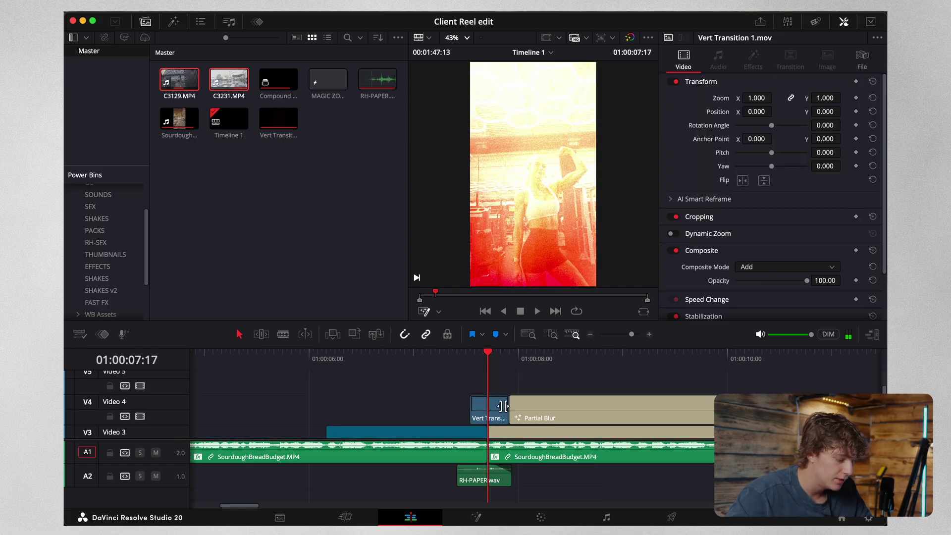
{"action": "left_click_drag", "start_coordinate": [490, 426], "coordinate": [511, 427]}
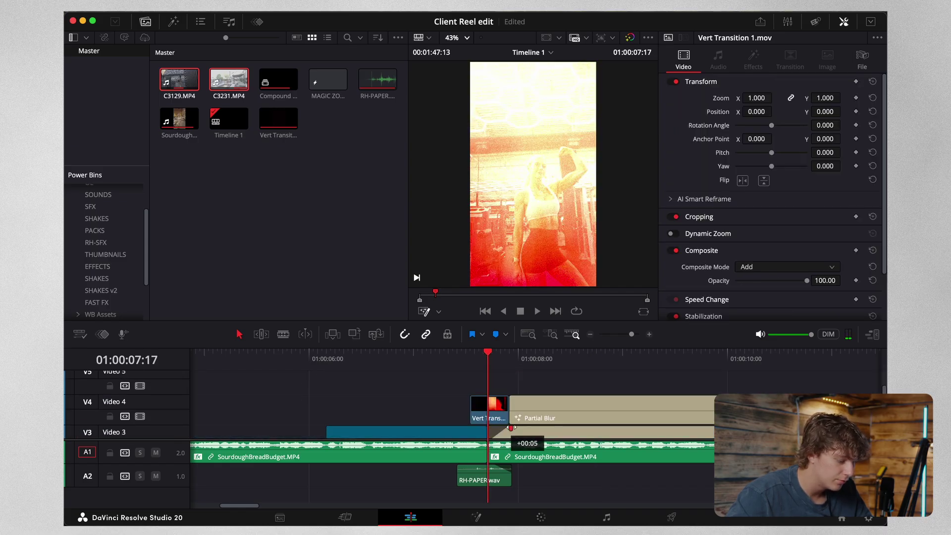
{"action": "scroll", "coordinate": [507, 424], "scroll_direction": "down", "scroll_amount": 3}
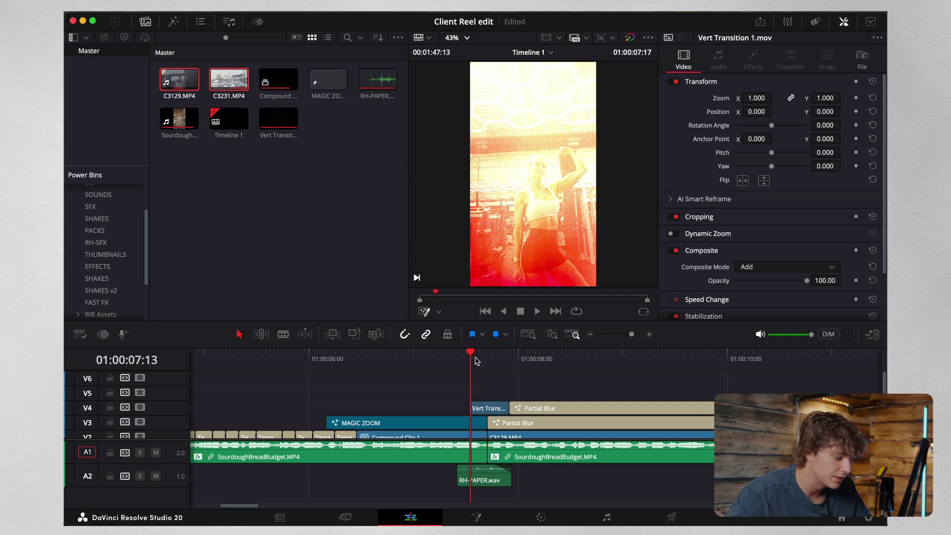
{"action": "key", "text": "space"}
{"action": "key", "text": "space"}
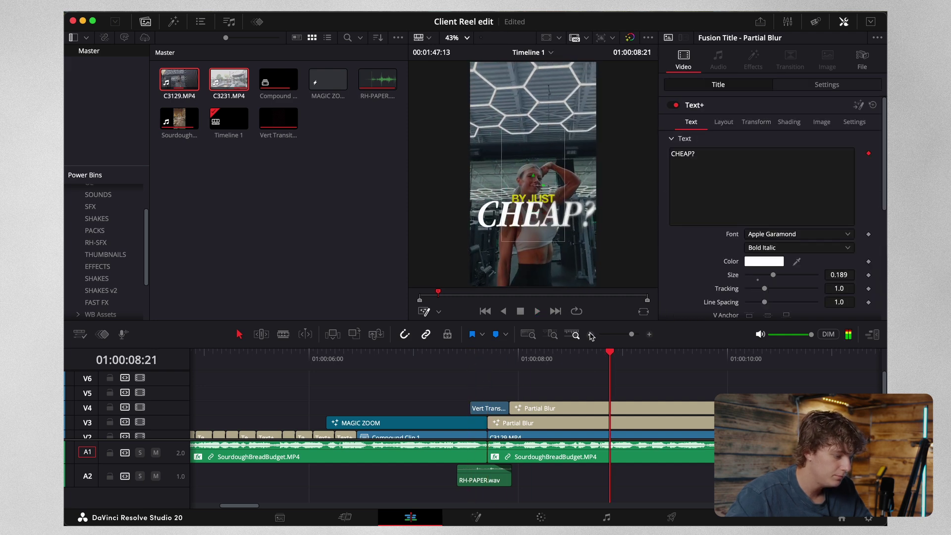
Trim the ends of both Partial Blur titles to the end of C3129.MP4
{"action": "key", "text": "super+minus"}
{"action": "key", "text": "super+minus"}
{"action": "key", "text": "Down"}
{"action": "key", "text": "super+minus"}
Play the reel from the beginning to review the animated titles and captions
{"action": "key", "text": "Home"}
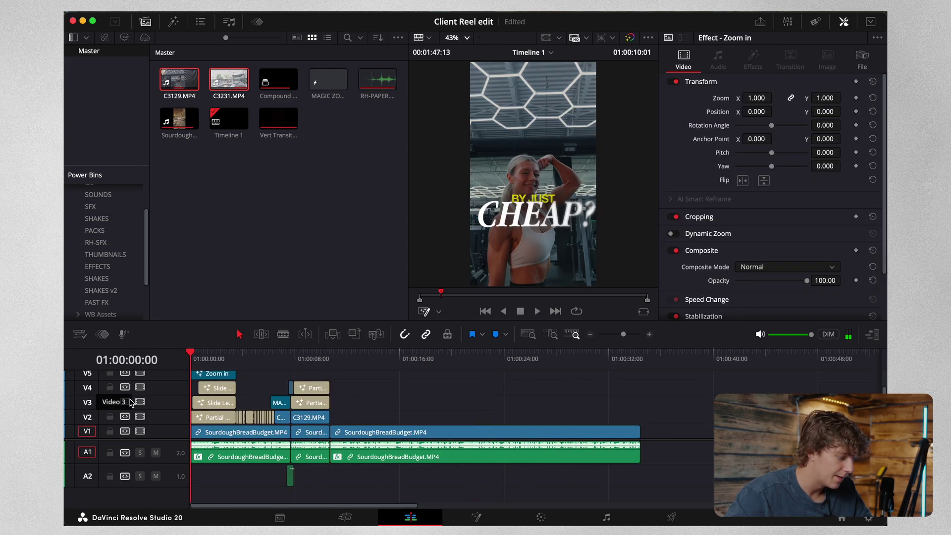
{"action": "key", "text": "shift+z"}
{"action": "key", "text": "space"}
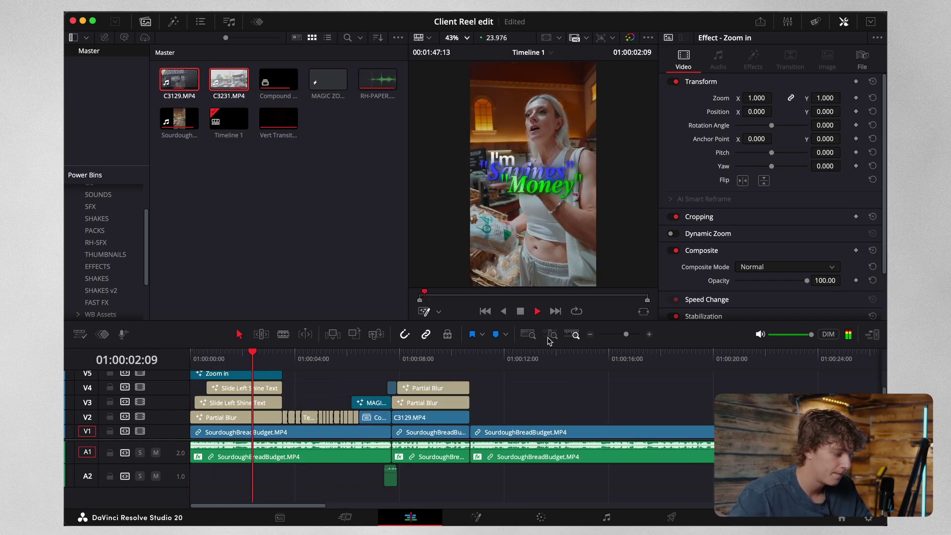
{"action": "left_click", "coordinate": [590, 335]}
{"action": "key", "text": "space"}
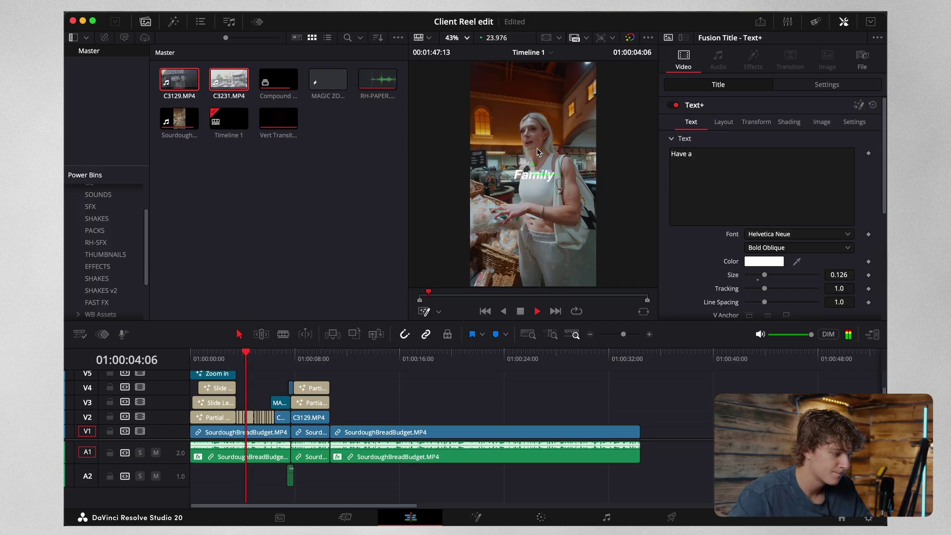
Play back the reel through the transition into C3129.MP4 to check the CHEAP? title on V4
{"action": "key", "text": "super+equal"}
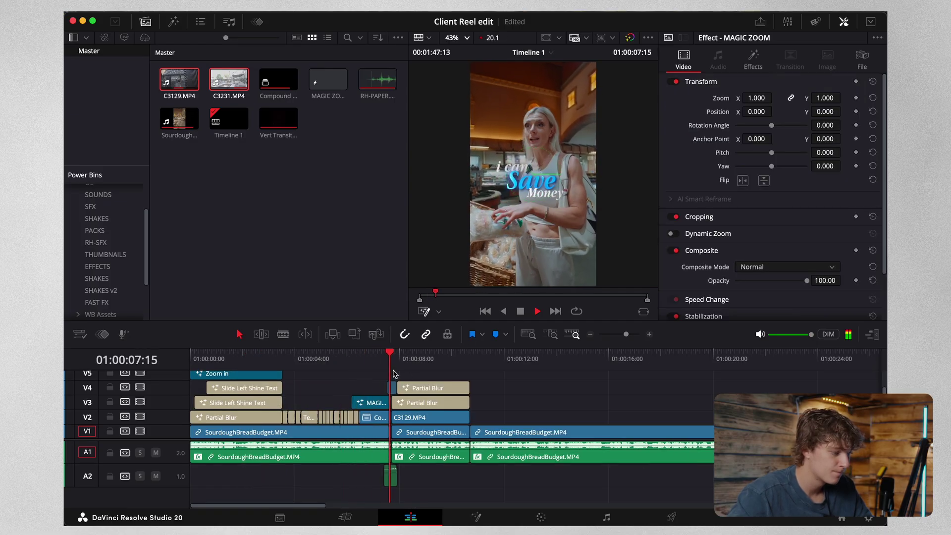
{"action": "key", "text": "space"}
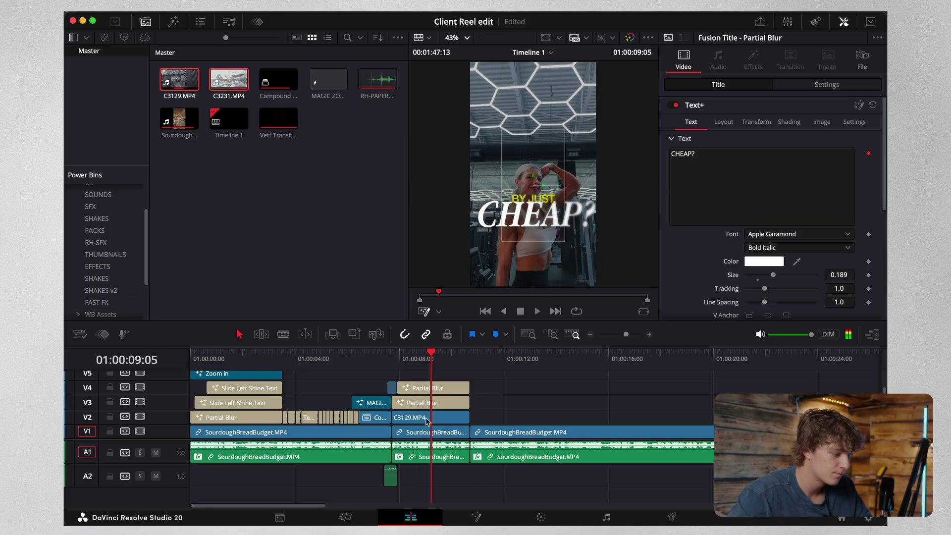
{"action": "left_click", "coordinate": [435, 390]}
{"action": "key", "text": "space"}
{"action": "key", "text": "space"}
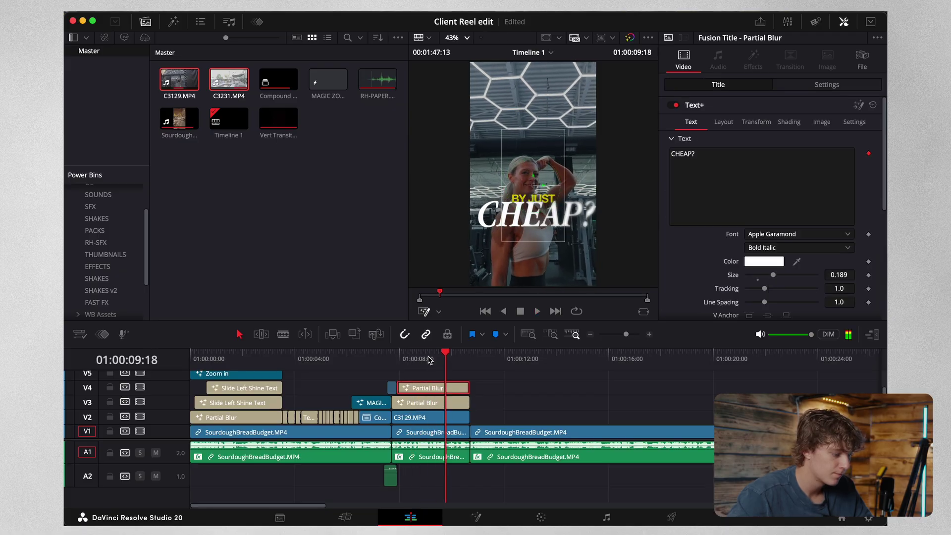
{"action": "left_click", "coordinate": [413, 358]}
{"action": "key", "text": "space"}
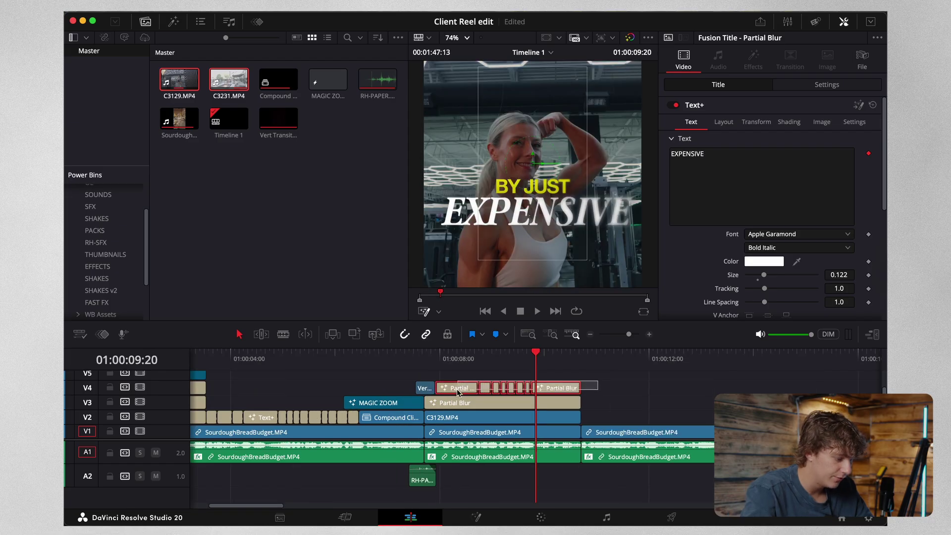
Replace the cut-up Partial Blur titles on V4 with one Text+ title spanning from the Vert Transition clip to the end of C3129.MP4
{"action": "left_click", "coordinate": [456, 388]}
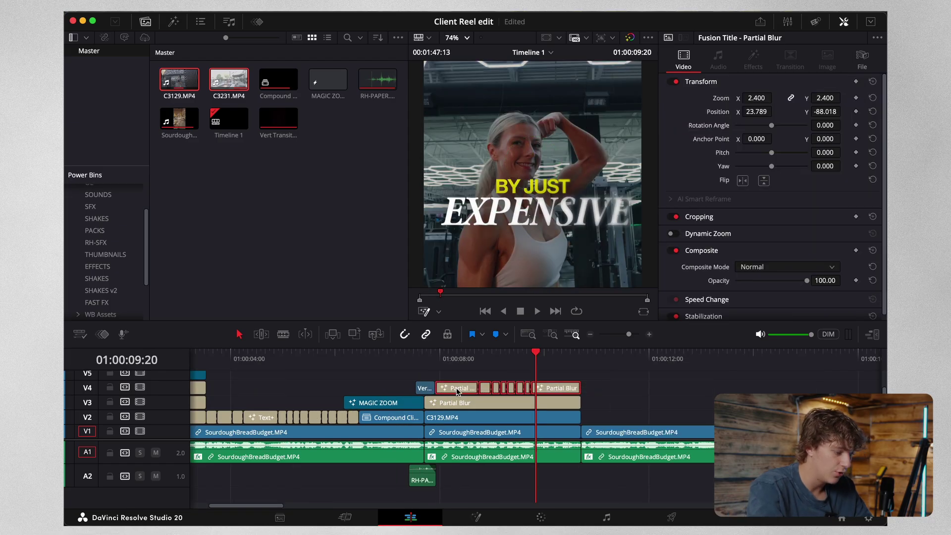
{"action": "key", "text": "BackSpace"}
{"action": "left_click", "coordinate": [175, 22]}
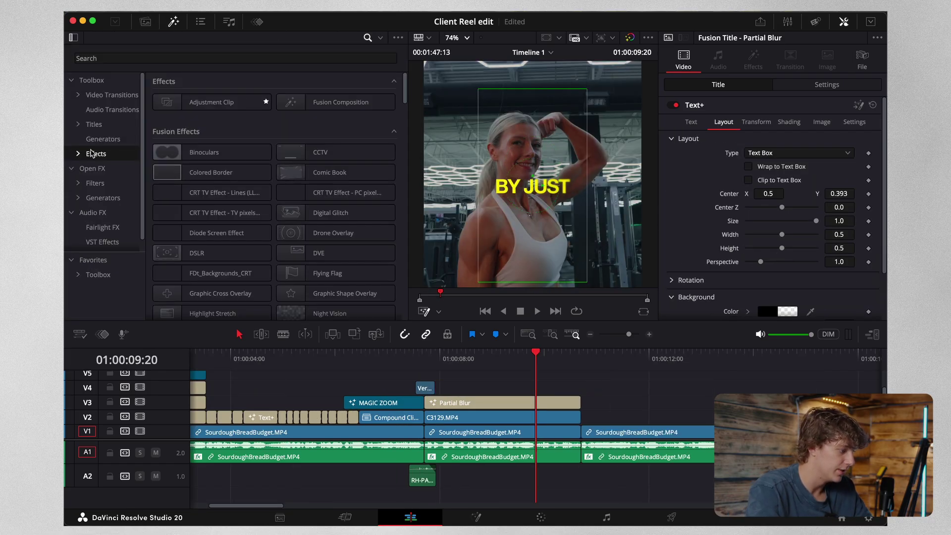
{"action": "left_click", "coordinate": [94, 124]}
{"action": "left_click_drag", "start_coordinate": [197, 162], "coordinate": [614, 395]}
{"action": "left_click_drag", "start_coordinate": [631, 389], "coordinate": [456, 388]}
{"action": "left_click_drag", "start_coordinate": [690, 388], "coordinate": [579, 388]}
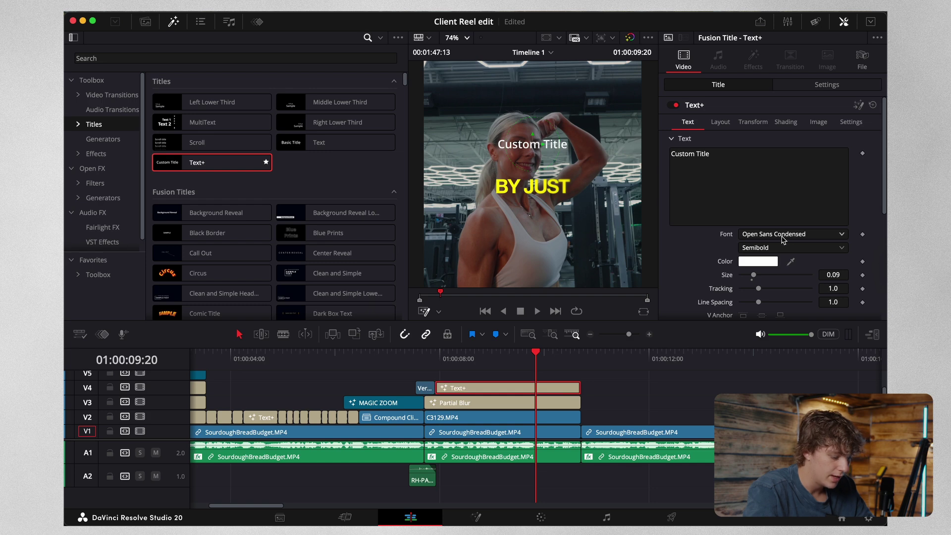
Set the new Text+ title's font to Apple Garamond Bold Italic
{"action": "left_click", "coordinate": [783, 235]}
{"action": "key", "text": "Return"}
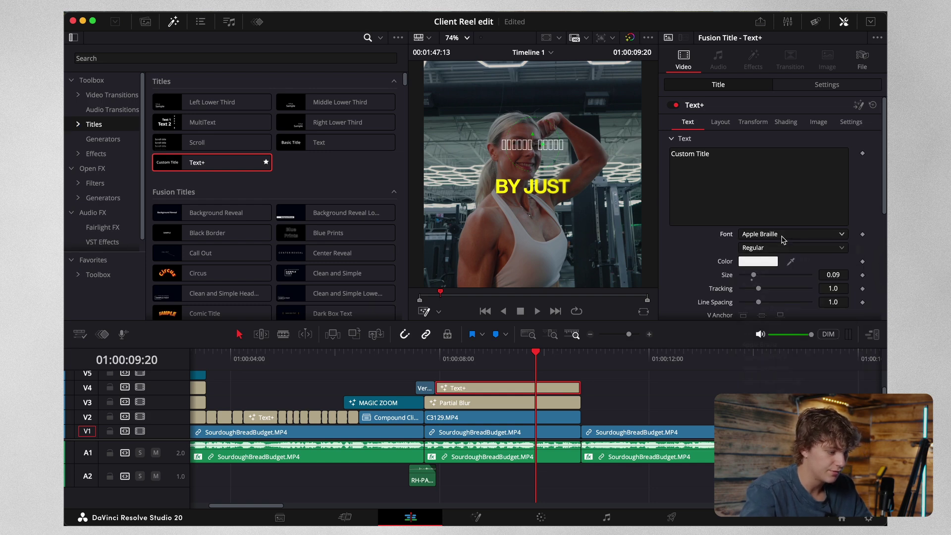
{"action": "left_click", "coordinate": [783, 234]}
{"action": "key", "text": "Down"}
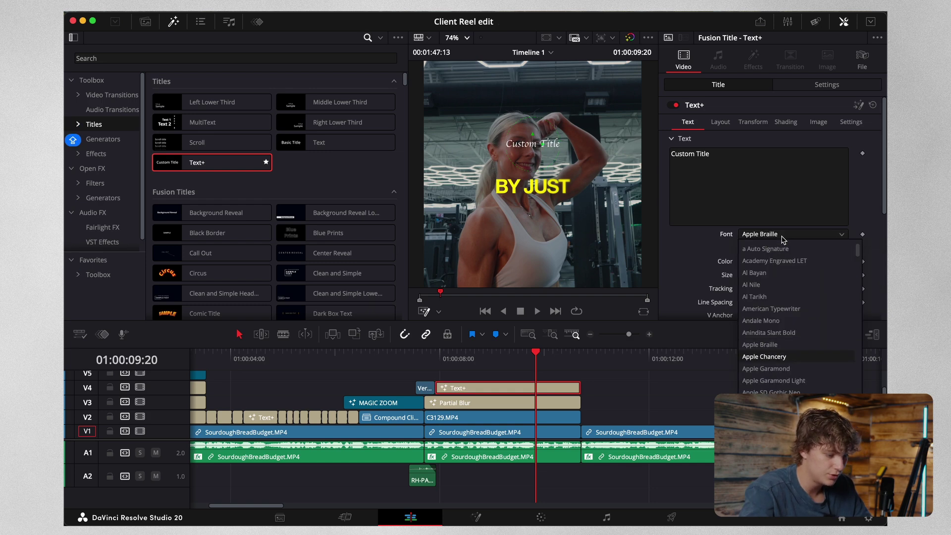
{"action": "key", "text": "Down"}
{"action": "key", "text": "Return"}
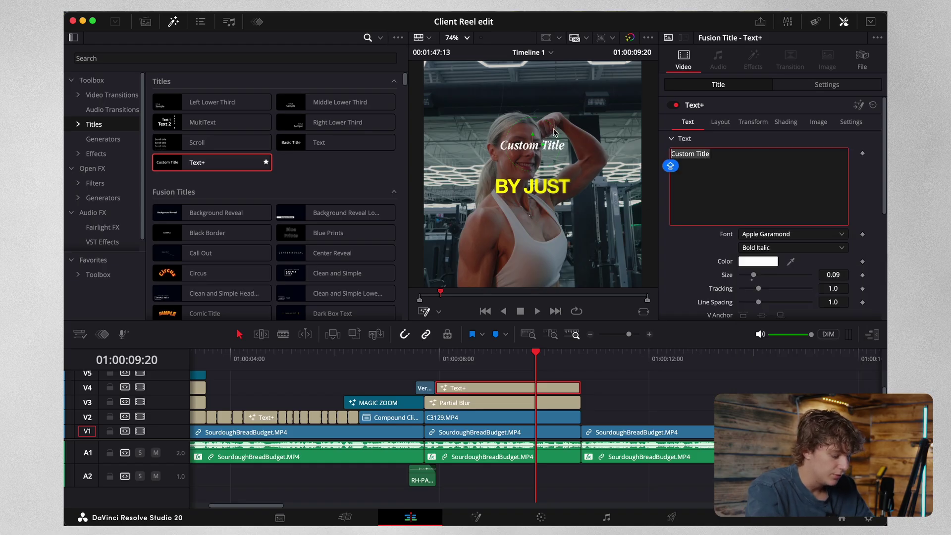
Change the title text to CHEAP?, enlarge it to size 0.3031 and lower it to Center Y 0.344, beneath BY JUST
{"action": "type", "text": "CHEAP?"}
{"action": "left_click_drag", "start_coordinate": [753, 275], "coordinate": [785, 275]}
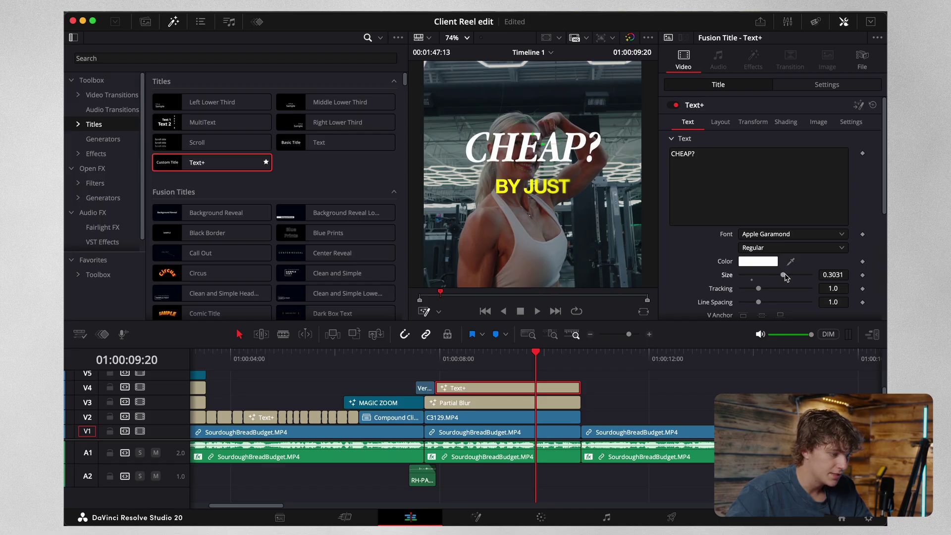
{"action": "left_click", "coordinate": [726, 124]}
{"action": "left_click_drag", "start_coordinate": [826, 165], "coordinate": [792, 165]}
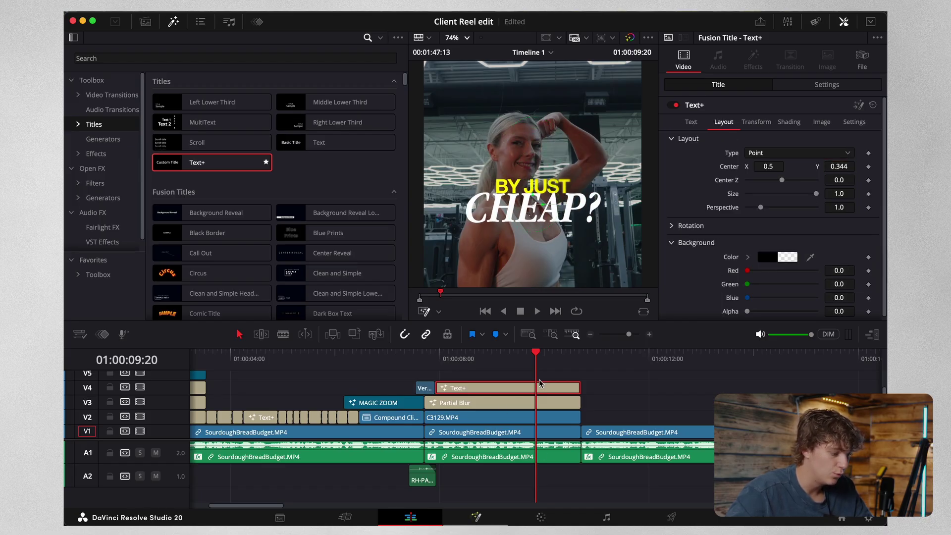
Open the CHEAP? title in Fusion and add a Gaussian Blur node after Template with strength 0.252
{"action": "key", "text": "shift+5"}
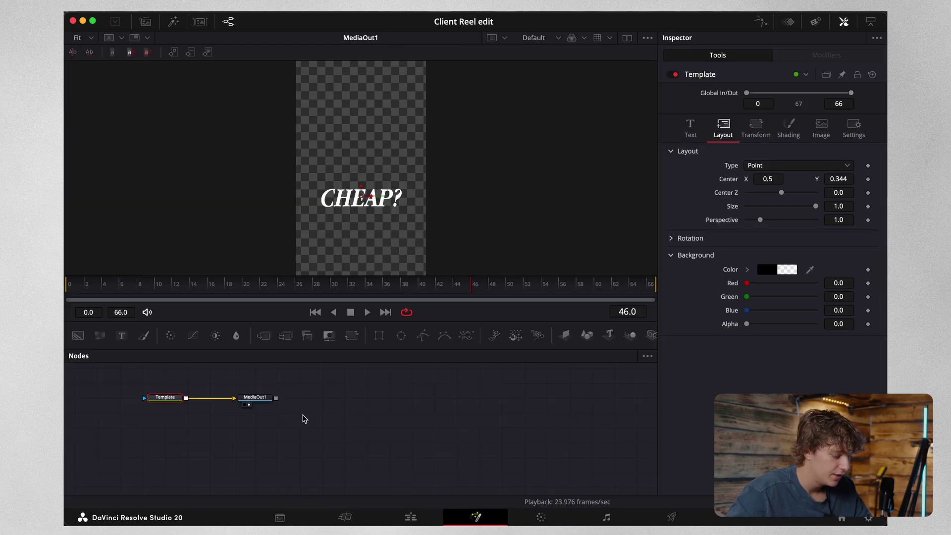
{"action": "key", "text": "shift+space"}
{"action": "type", "text": "GA"}
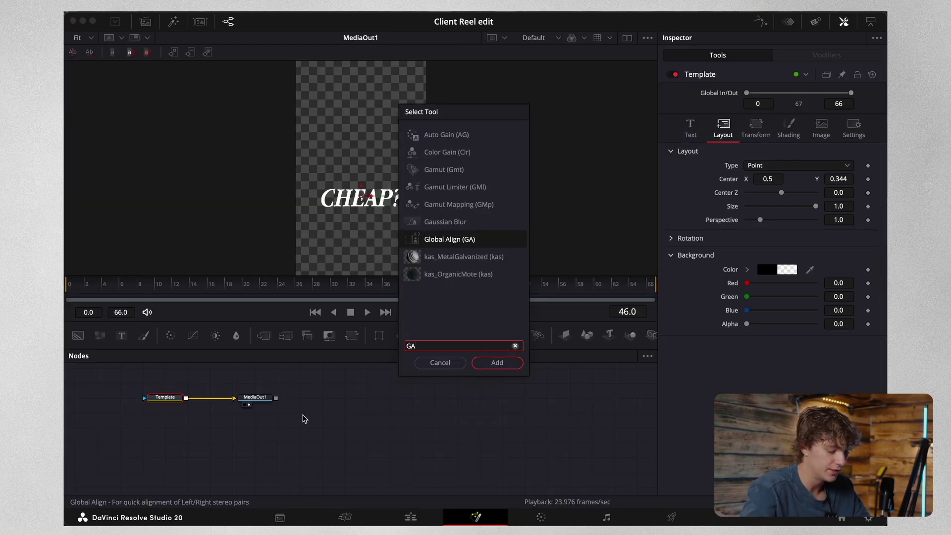
{"action": "key", "text": "Up"}
{"action": "key", "text": "Return"}
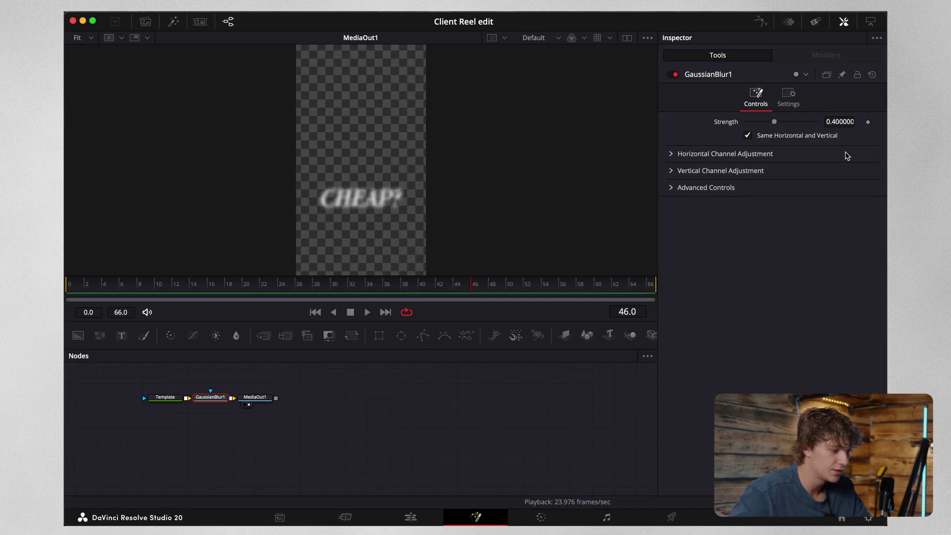
{"action": "left_click_drag", "start_coordinate": [783, 125], "coordinate": [770, 127]}
Mask the blur with an ellipse over the end of CHEAP? and soften its edge to about 0.10, finishing back on the timeline
{"action": "left_click", "coordinate": [401, 336]}
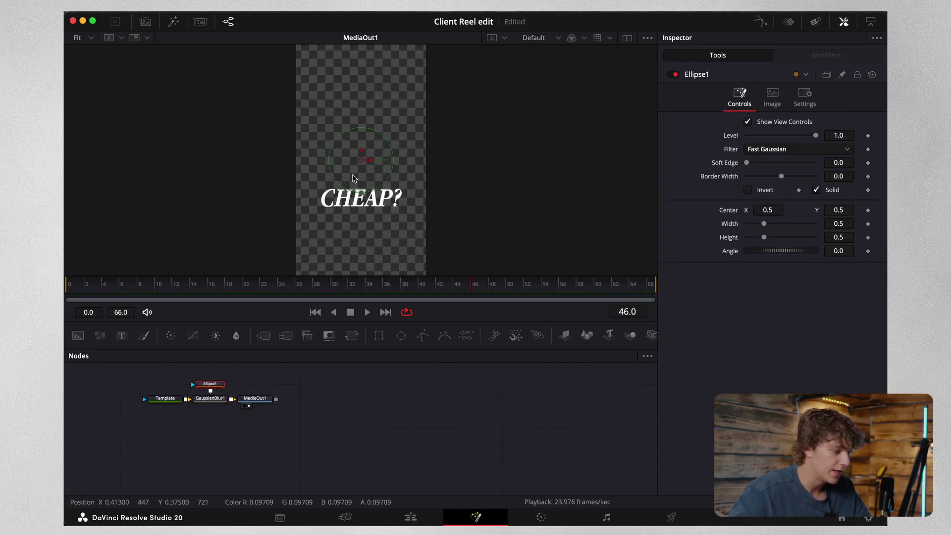
{"action": "left_click_drag", "start_coordinate": [361, 159], "coordinate": [402, 193]}
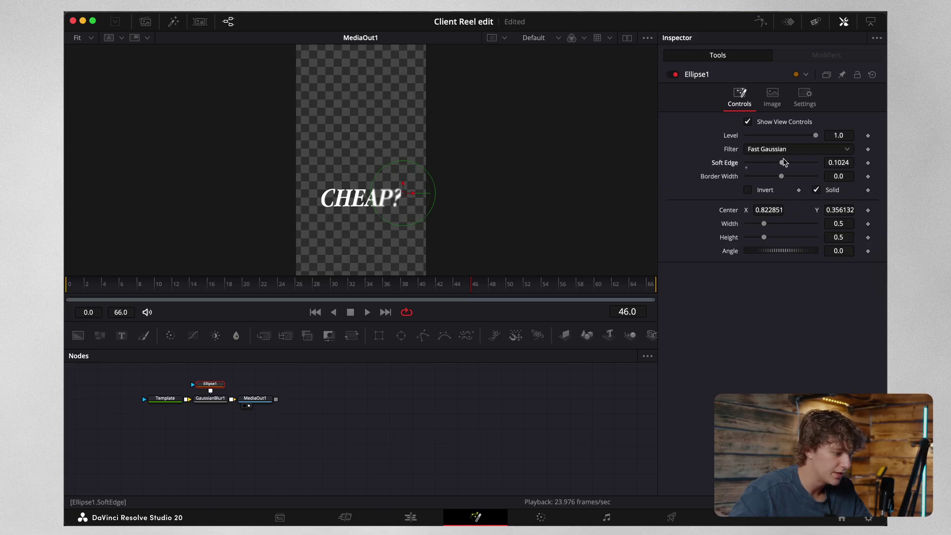
{"action": "left_click", "coordinate": [435, 513]}
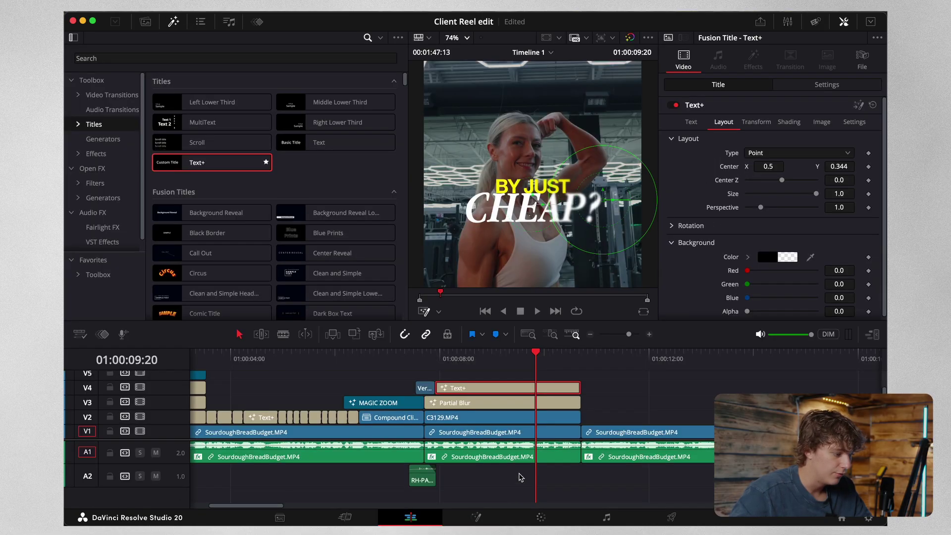
Play back the transition to see the partially blurred CHEAP? title appear
{"action": "left_click", "coordinate": [636, 404]}
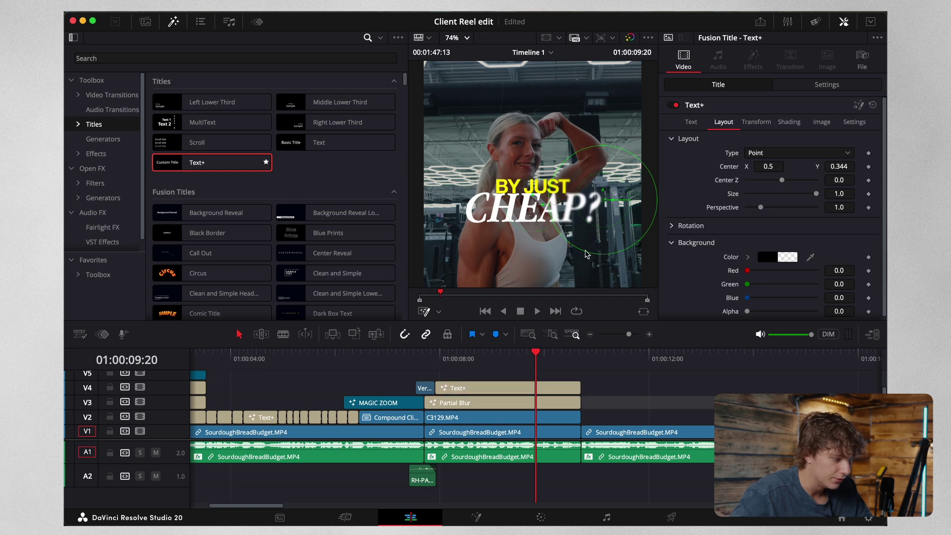
{"action": "left_click_drag", "start_coordinate": [527, 365], "coordinate": [417, 366]}
{"action": "key", "text": "space"}
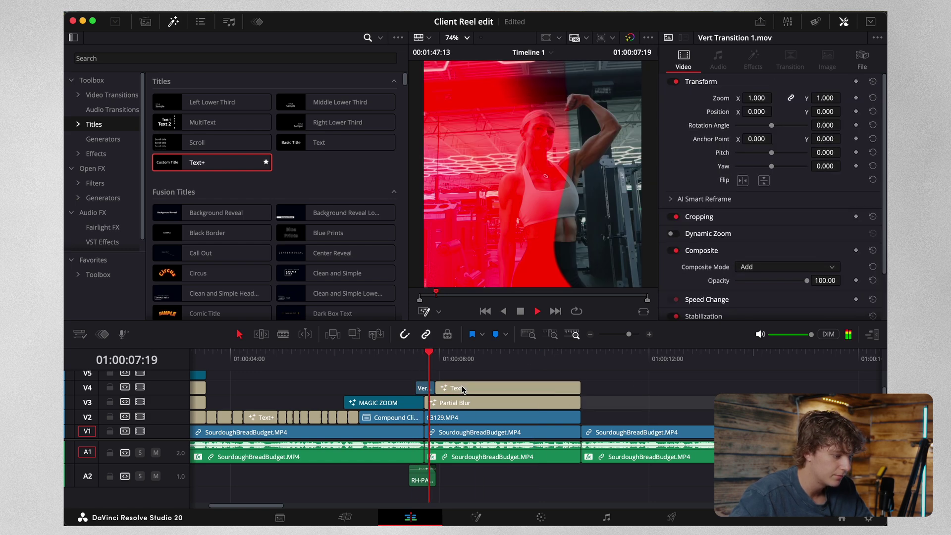
Reopen the CHEAP? title in Fusion and insert a Transform node between GaussianBlur1 and MediaOut1
{"action": "left_click", "coordinate": [462, 387]}
{"action": "left_click", "coordinate": [471, 519]}
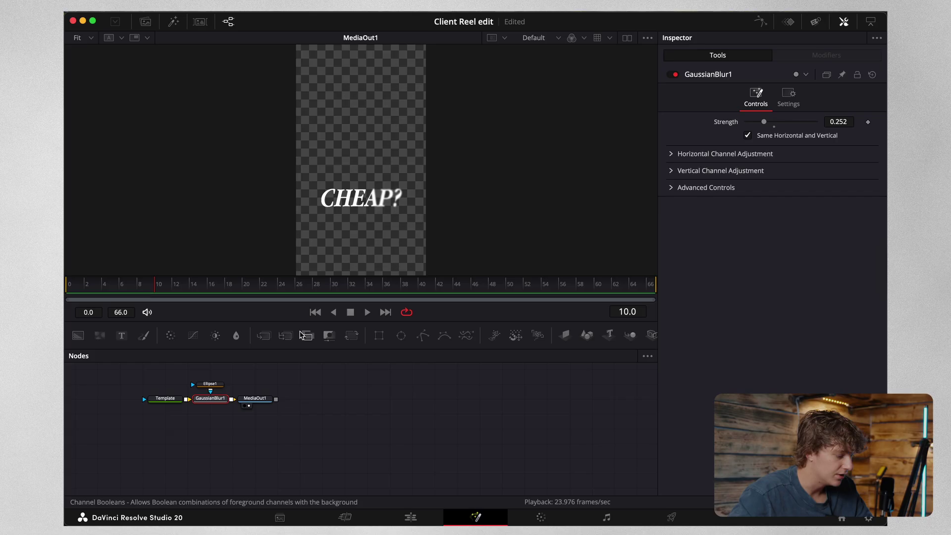
{"action": "left_click_drag", "start_coordinate": [255, 398], "coordinate": [364, 398]}
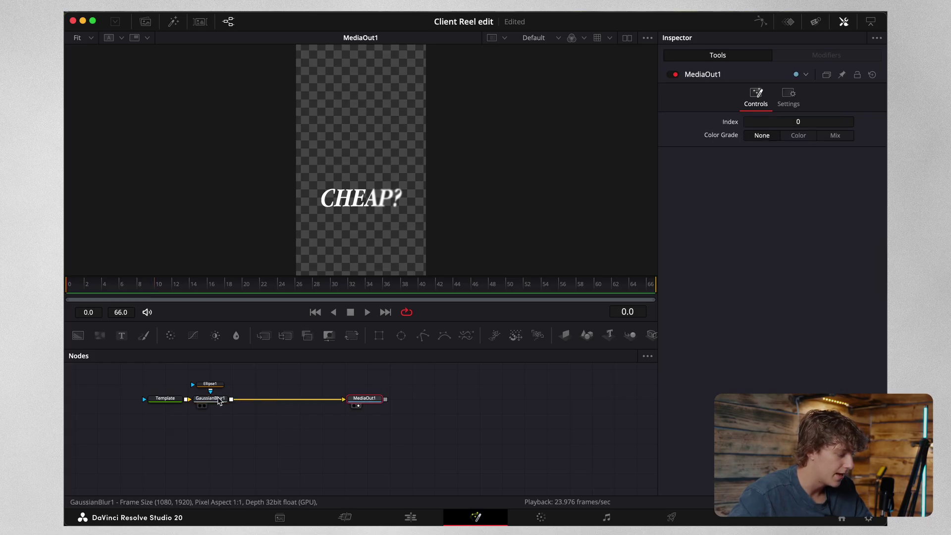
{"action": "left_click", "coordinate": [218, 400]}
{"action": "key", "text": "shift+space"}
{"action": "type", "text": "Transform"}
{"action": "key", "text": "Return"}
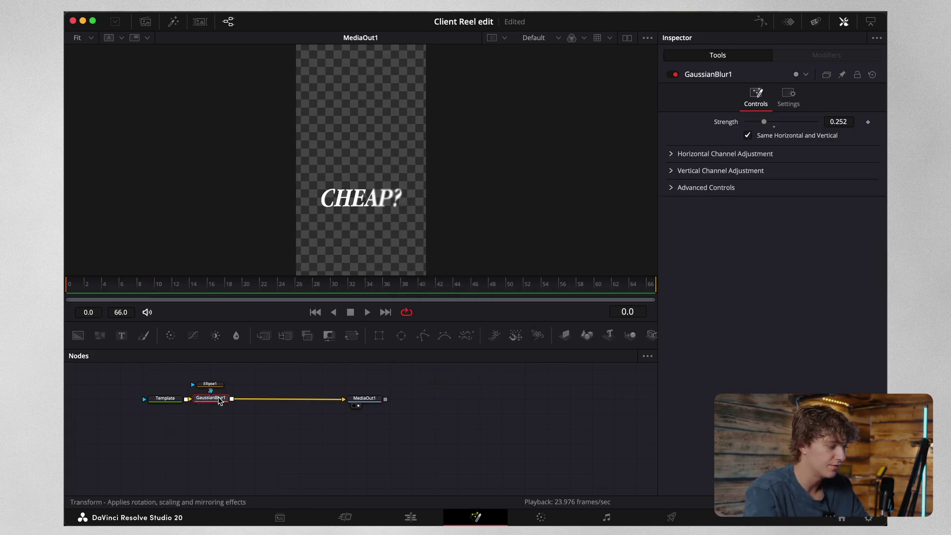
Keyframe the Transform's Center Y from 0.401 at frame 0 to 0.5 at frame 20
{"action": "left_click_drag", "start_coordinate": [838, 136], "coordinate": [829, 137]}
{"action": "left_click", "coordinate": [868, 134]}
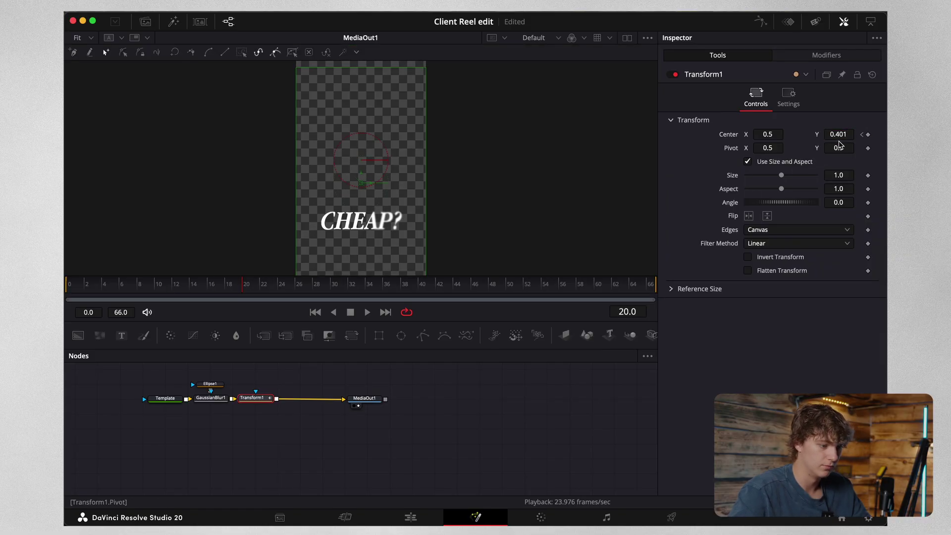
{"action": "key", "text": "Caps_Lock"}
{"action": "key", "text": "Return"}
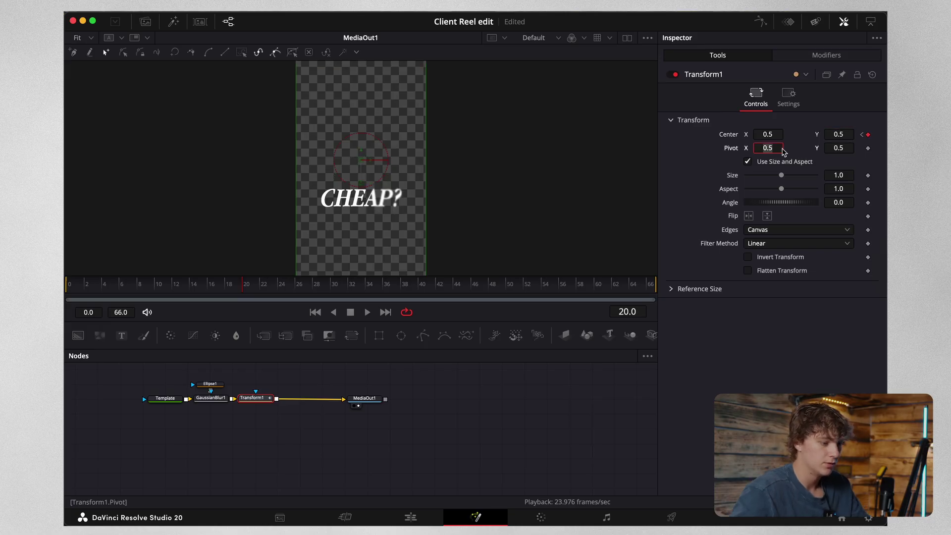
Enable motion blur on the Transform with quality 10 and shutter angle 360, and show its Center displacement curve in the Spline editor
{"action": "left_click", "coordinate": [789, 104]}
{"action": "left_click", "coordinate": [748, 236]}
{"action": "left_click_drag", "start_coordinate": [780, 262], "coordinate": [820, 262]}
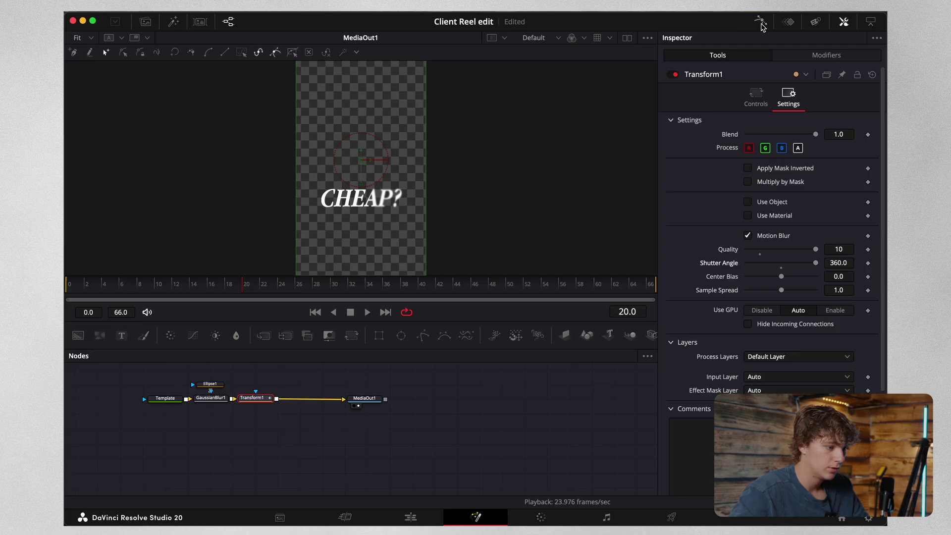
{"action": "left_click", "coordinate": [760, 23]}
{"action": "left_click", "coordinate": [378, 385]}
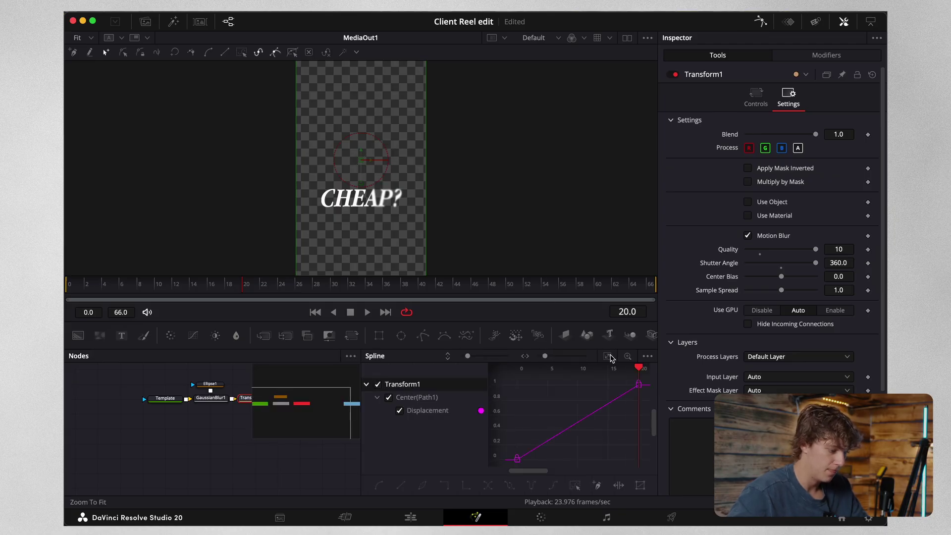
Try an ease preset that smooths both ends of the displacement curve
{"action": "right_click", "coordinate": [592, 442]}
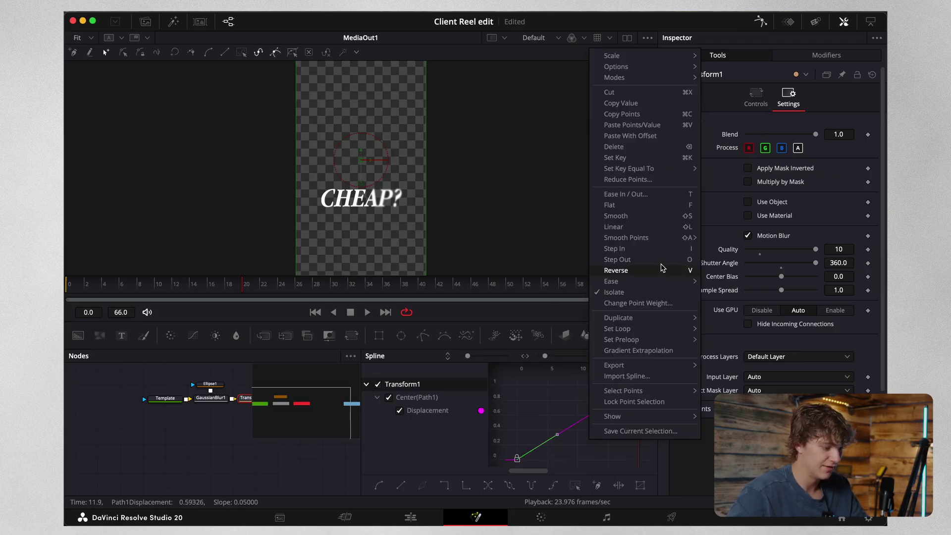
{"action": "mouse_move", "coordinate": [648, 281]}
{"action": "left_click", "coordinate": [733, 325]}
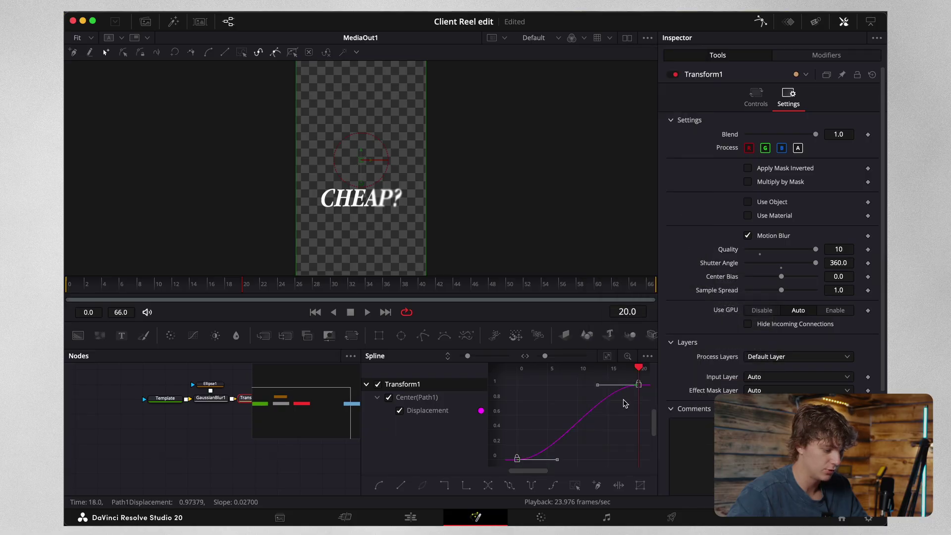
{"action": "key", "text": "super+z"}
Apply an ease-out preset to the displacement curve so the title rises quickly and settles slowly
{"action": "right_click", "coordinate": [578, 436]}
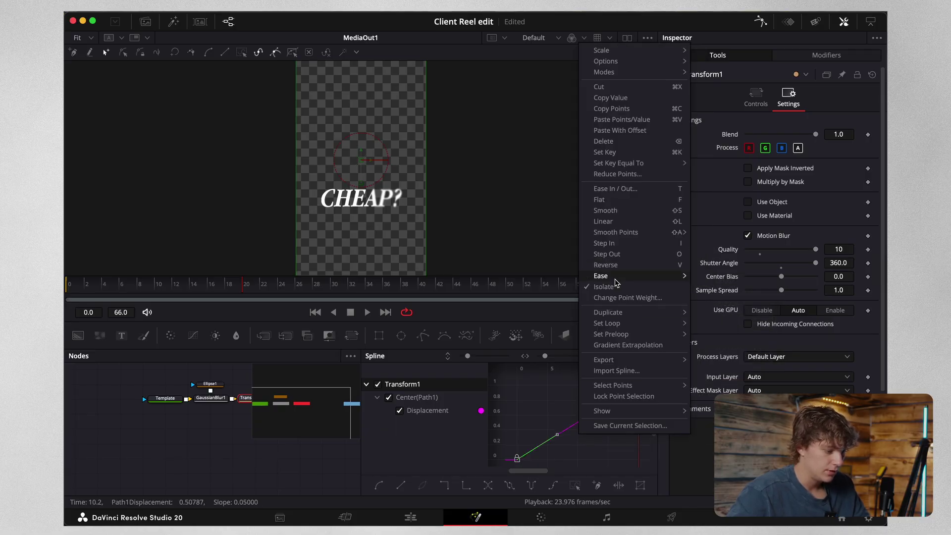
{"action": "mouse_move", "coordinate": [617, 277]}
{"action": "left_click", "coordinate": [722, 308]}
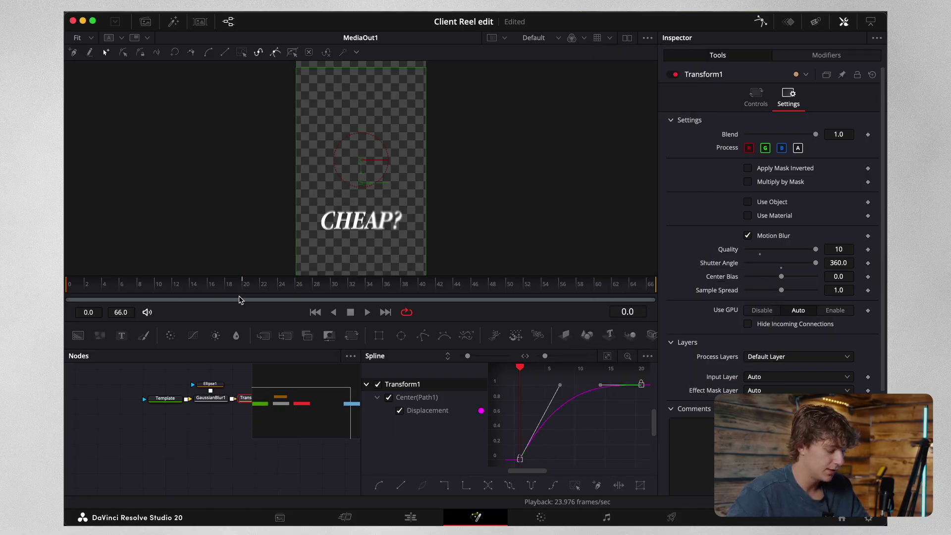
Play the eased CHEAP? animation in Fusion and again on the timeline over C3129.MP4
{"action": "key", "text": "space"}
{"action": "left_click", "coordinate": [410, 517]}
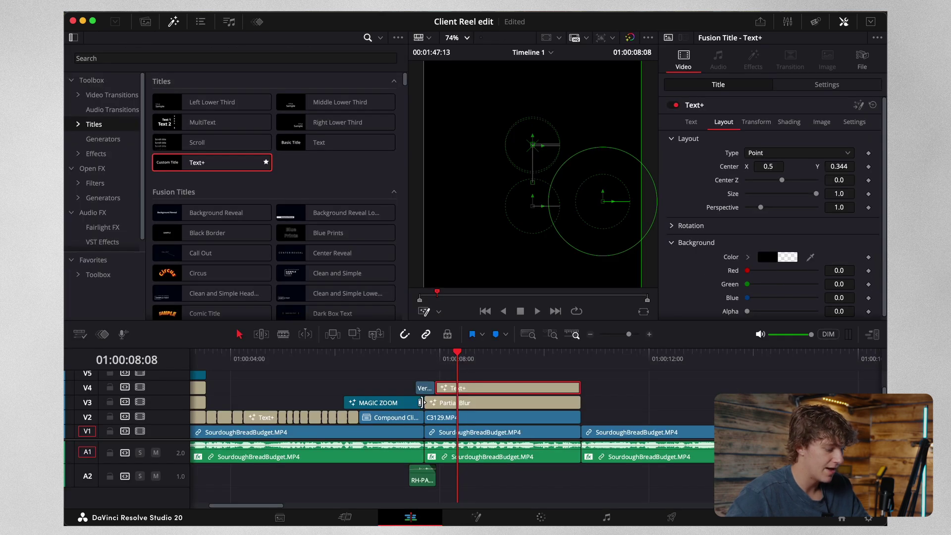
{"action": "left_click", "coordinate": [429, 365]}
{"action": "key", "text": "space"}
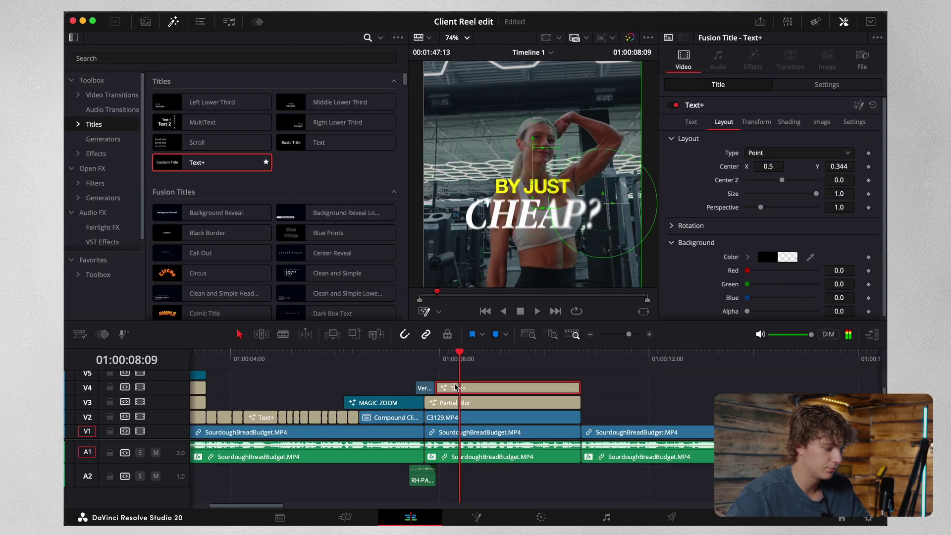
Split the CHEAP? title at 01:00:08:13 and change the second part's text to STUFF
{"action": "key", "text": "Right"}
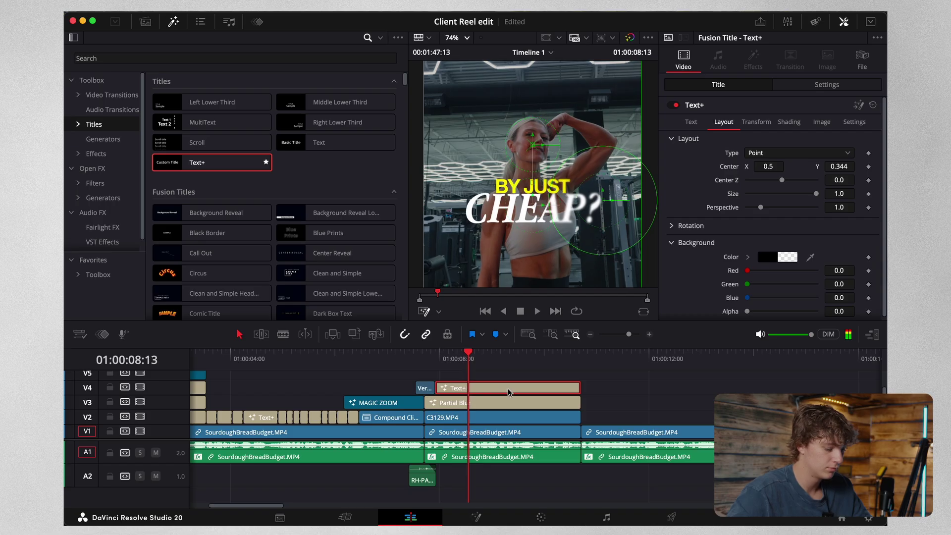
{"action": "key", "text": "super+b"}
{"action": "left_click_drag", "start_coordinate": [735, 164], "coordinate": [560, 134]}
{"action": "type", "text": "STUFF"}
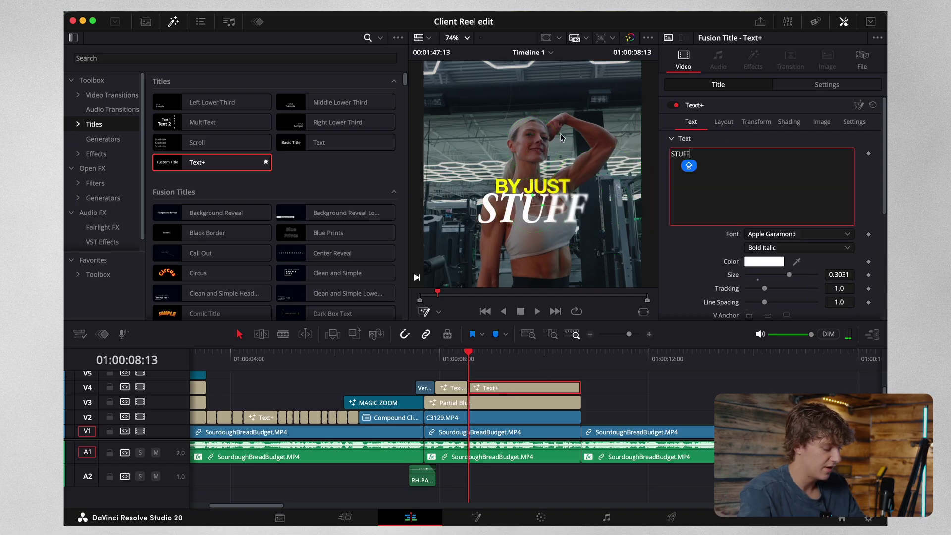
Split the STUFF title at 01:00:08:16 and change the second part's text to LIKE
{"action": "left_click", "coordinate": [501, 390]}
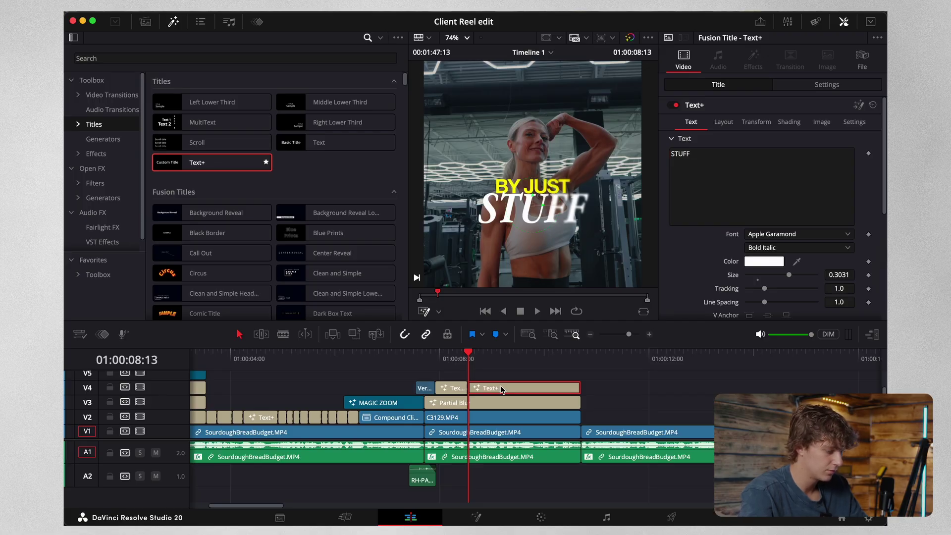
{"action": "left_click", "coordinate": [726, 154]}
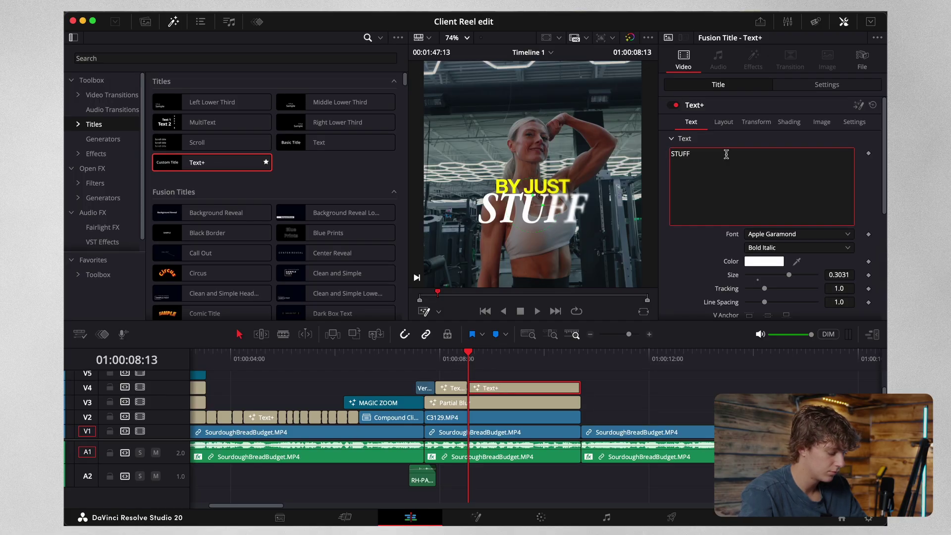
{"action": "left_click", "coordinate": [496, 389]}
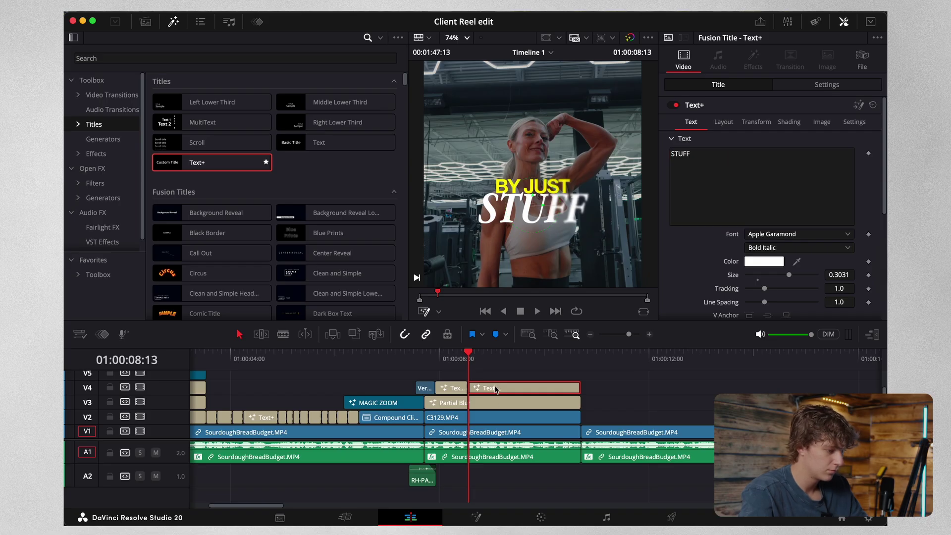
{"action": "key", "text": "space"}
{"action": "key", "text": "super+b"}
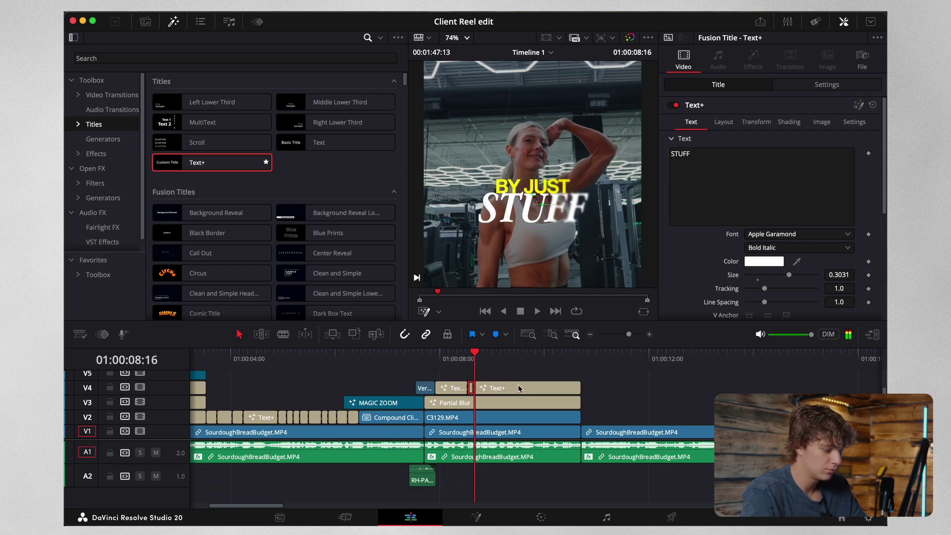
{"action": "left_click", "coordinate": [779, 160]}
{"action": "key", "text": "super+a"}
{"action": "type", "text": "LIKE"}
Split the last title at 01:00:08:18 and change the remaining part's text to I'M
{"action": "left_click", "coordinate": [522, 388]}
{"action": "key", "text": "Right"}
{"action": "key", "text": "Right"}
{"action": "key", "text": "super+b"}
{"action": "left_click", "coordinate": [733, 193]}
{"action": "key", "text": "super+a"}
{"action": "type", "text": "I"}
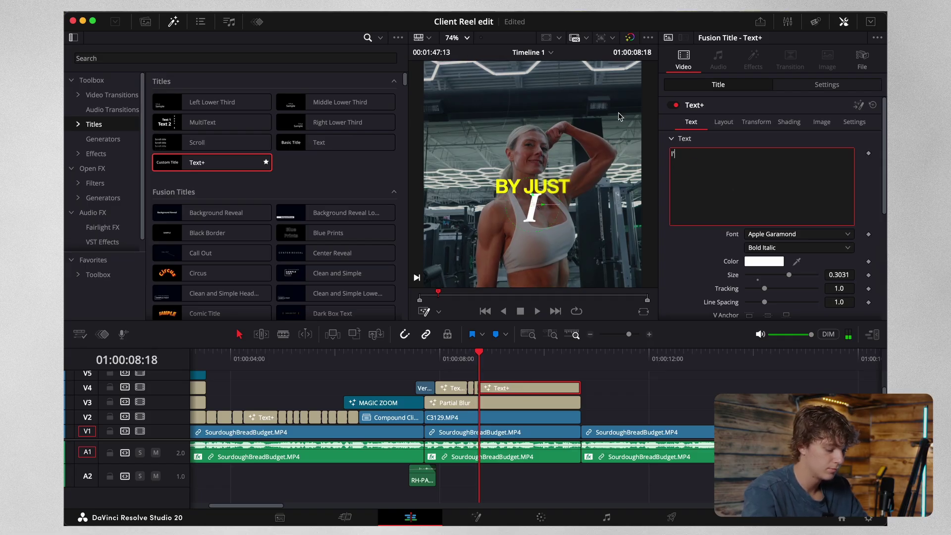
{"action": "type", "text": "'M"}
Cut the I'M title at 01:00:09:00 and set the text of the following part to NOT
{"action": "left_click", "coordinate": [514, 389]}
{"action": "key", "text": "Right"}
{"action": "key", "text": "Right"}
{"action": "key", "text": "Right"}
{"action": "key", "text": "Right"}
{"action": "key", "text": "Right"}
{"action": "key", "text": "Right"}
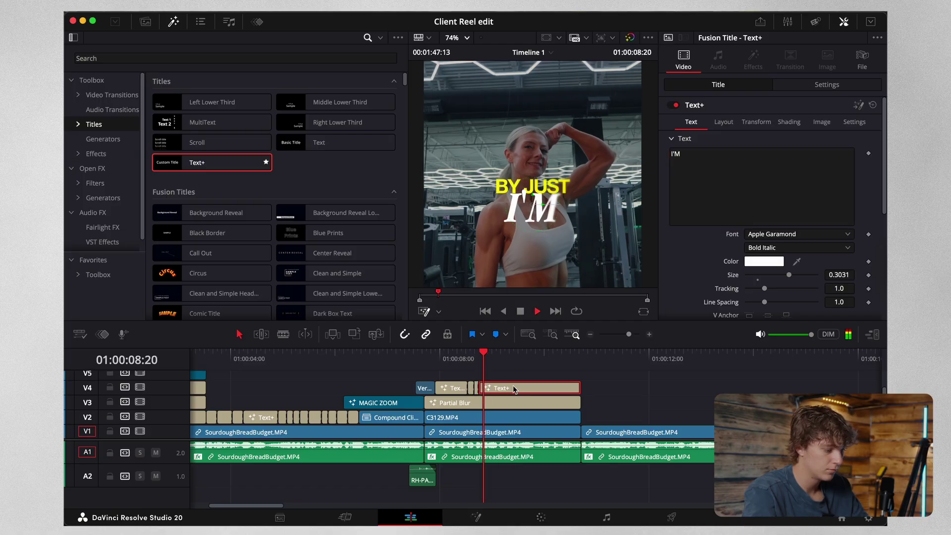
{"action": "key", "text": "super+b"}
{"action": "left_click", "coordinate": [515, 389]}
{"action": "left_click", "coordinate": [753, 194]}
{"action": "key", "text": "super+a"}
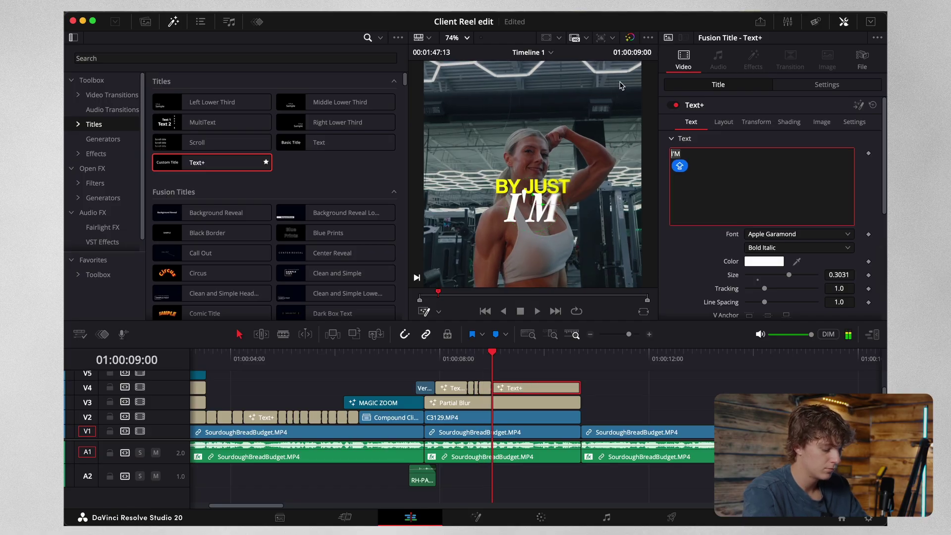
{"action": "type", "text": "NOT"}
Split the NOT title at 01:00:09:04 and change the second part's text to GONNA
{"action": "left_click", "coordinate": [526, 387]}
{"action": "key", "text": "Right"}
{"action": "key", "text": "Right"}
{"action": "key", "text": "Right"}
{"action": "key", "text": "Right"}
{"action": "key", "text": "super+b"}
{"action": "left_click", "coordinate": [528, 387]}
{"action": "left_click_drag", "start_coordinate": [730, 191], "coordinate": [587, 88]}
{"action": "type", "text": "GONA"}
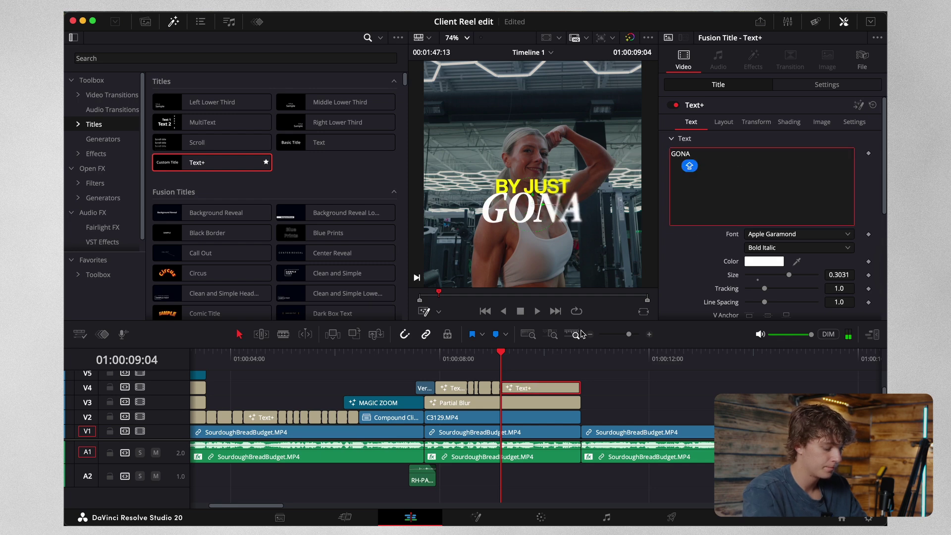
{"action": "key", "text": "BackSpace"}
{"action": "type", "text": "NA"}
Split the GONNA title at 01:00:09:06 and replace the second part's text with BUY
{"action": "left_click", "coordinate": [542, 389]}
{"action": "key", "text": "Right"}
{"action": "key", "text": "Right"}
{"action": "key", "text": "Right"}
{"action": "key", "text": "Left"}
{"action": "key", "text": "super+b"}
{"action": "left_click", "coordinate": [538, 393]}
{"action": "left_click", "coordinate": [704, 168]}
{"action": "key", "text": "super+a"}
{"action": "type", "text": "BUY"}
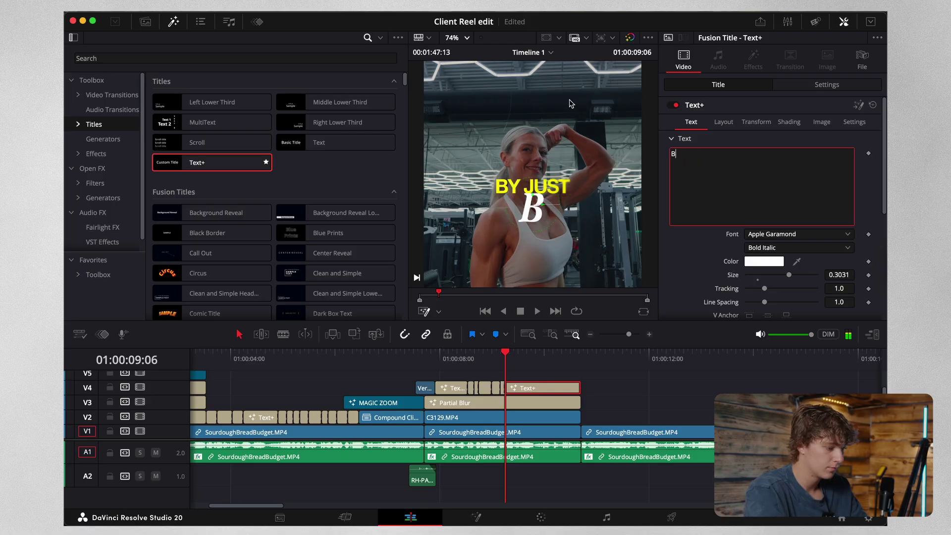
Split the BUY title at 01:00:09:10 and change the second part's text to THE
{"action": "key", "text": "Right"}
{"action": "key", "text": "Right"}
{"action": "key", "text": "Right"}
{"action": "key", "text": "Right"}
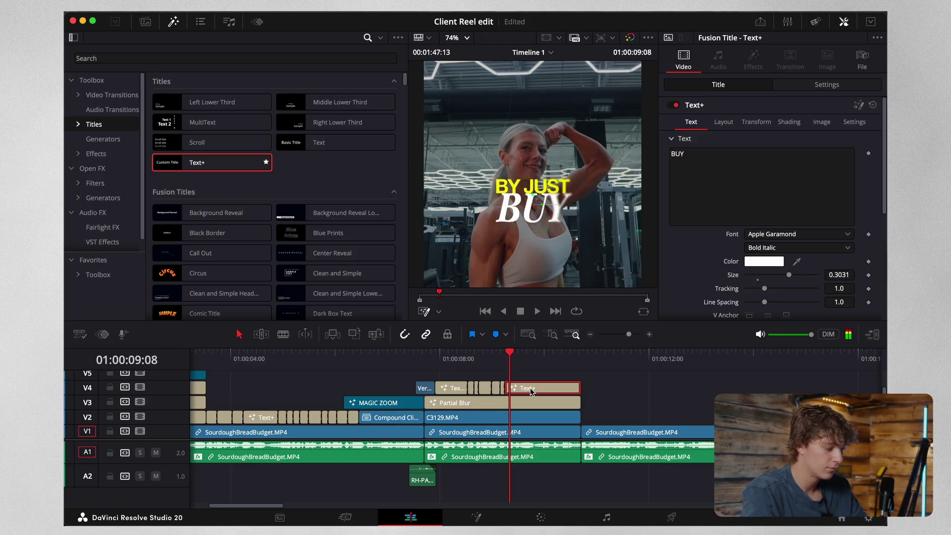
{"action": "key", "text": "super+b"}
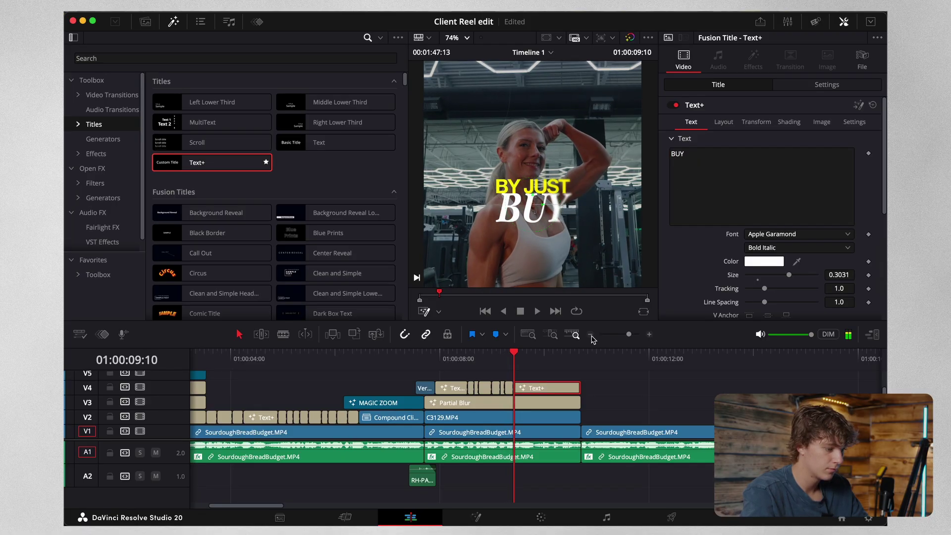
{"action": "triple_click", "coordinate": [699, 152]}
{"action": "type", "text": "THE"}
Cut the THE title and the Partial Blur clip at 01:00:09:15 and delete their remainders
{"action": "left_click", "coordinate": [536, 389]}
{"action": "key", "text": "space"}
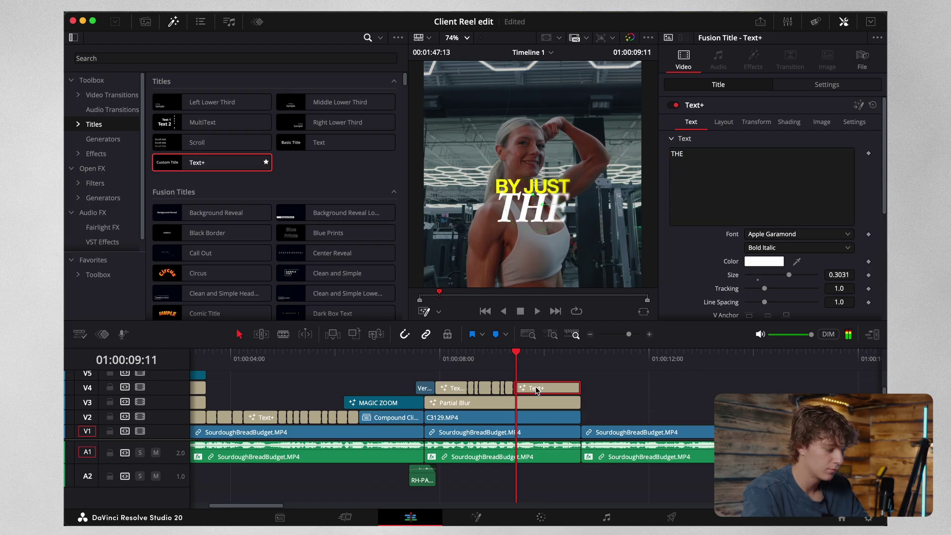
{"action": "key", "text": "space"}
{"action": "left_click", "coordinate": [570, 402], "text": "super"}
{"action": "key", "text": "super+b"}
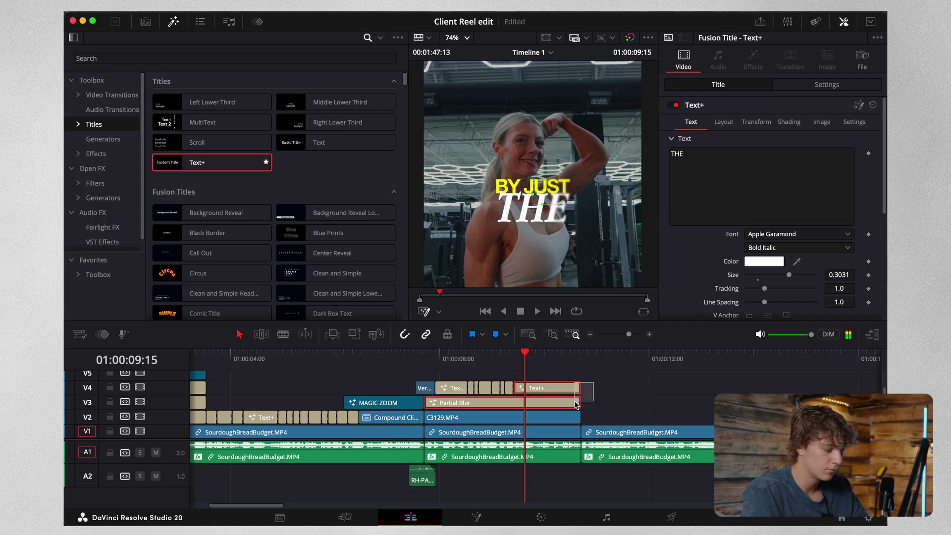
{"action": "left_click_drag", "start_coordinate": [617, 374], "coordinate": [555, 403]}
{"action": "key", "text": "BackSpace"}
Play the word-by-word titles over C3129.MP4 and return the playhead to the end of the THE title
{"action": "left_click", "coordinate": [425, 357]}
{"action": "key", "text": "space"}
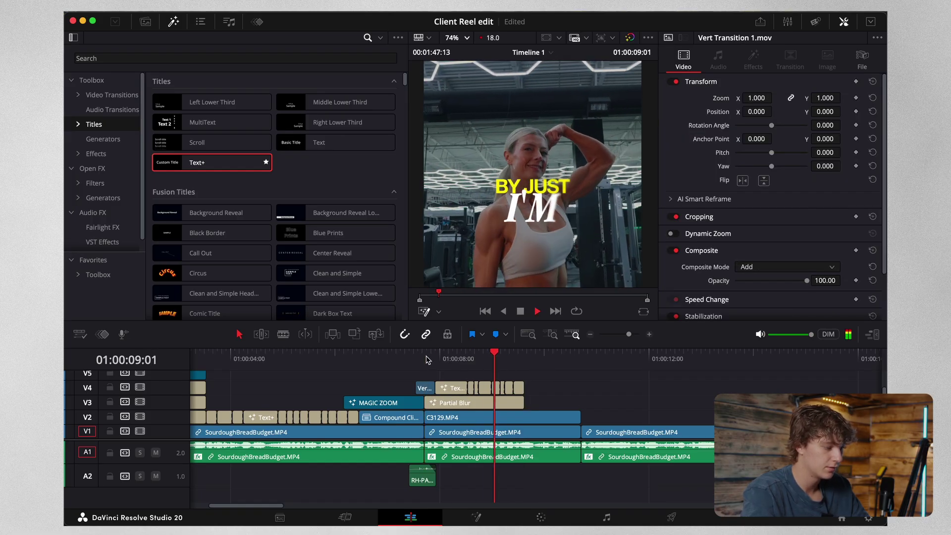
{"action": "key", "text": "space"}
{"action": "left_click", "coordinate": [526, 359]}
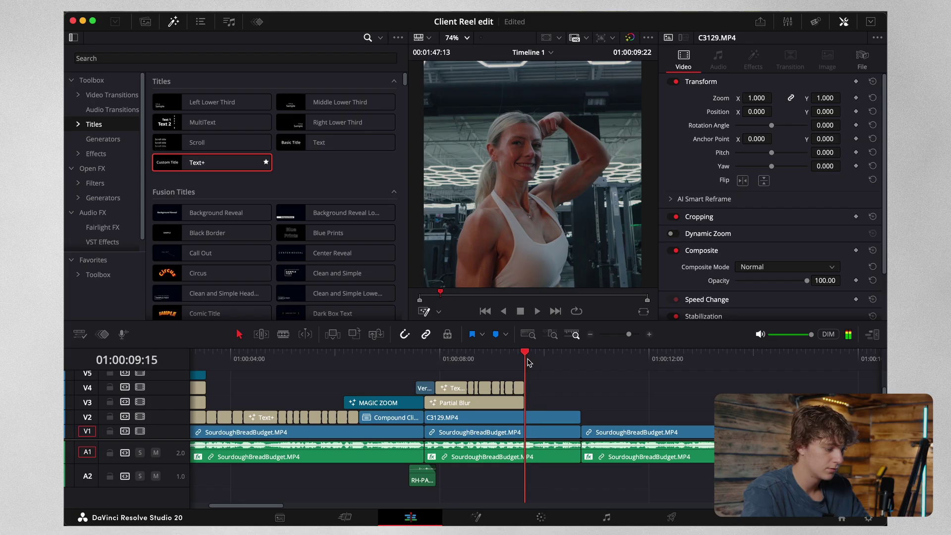
Move the two spare Text+ titles and their zoom clip from about 01:01:02 to right after the THE title
{"action": "left_click", "coordinate": [591, 335]}
{"action": "left_click", "coordinate": [591, 335]}
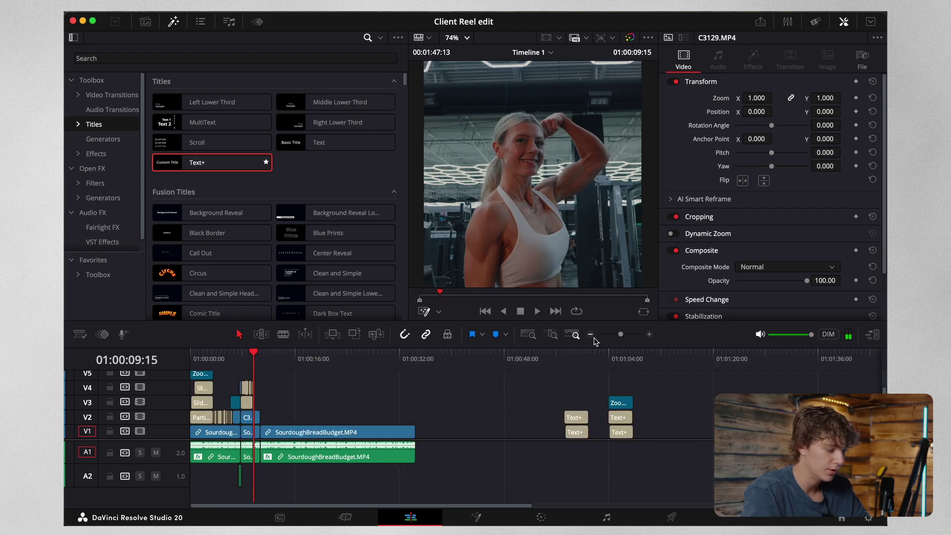
{"action": "left_click", "coordinate": [608, 365]}
{"action": "left_click_drag", "start_coordinate": [653, 398], "coordinate": [624, 431]}
{"action": "left_click_drag", "start_coordinate": [621, 428], "coordinate": [273, 399]}
{"action": "left_click", "coordinate": [251, 355]}
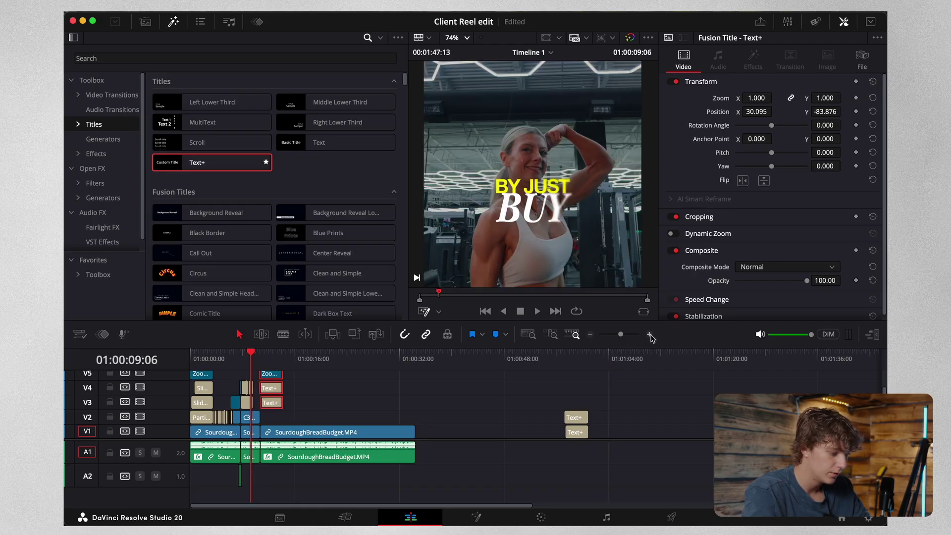
{"action": "left_click", "coordinate": [649, 334]}
{"action": "left_click", "coordinate": [649, 335]}
{"action": "left_click", "coordinate": [649, 334]}
{"action": "left_click", "coordinate": [649, 334]}
{"action": "left_click_drag", "start_coordinate": [691, 392], "coordinate": [597, 391]}
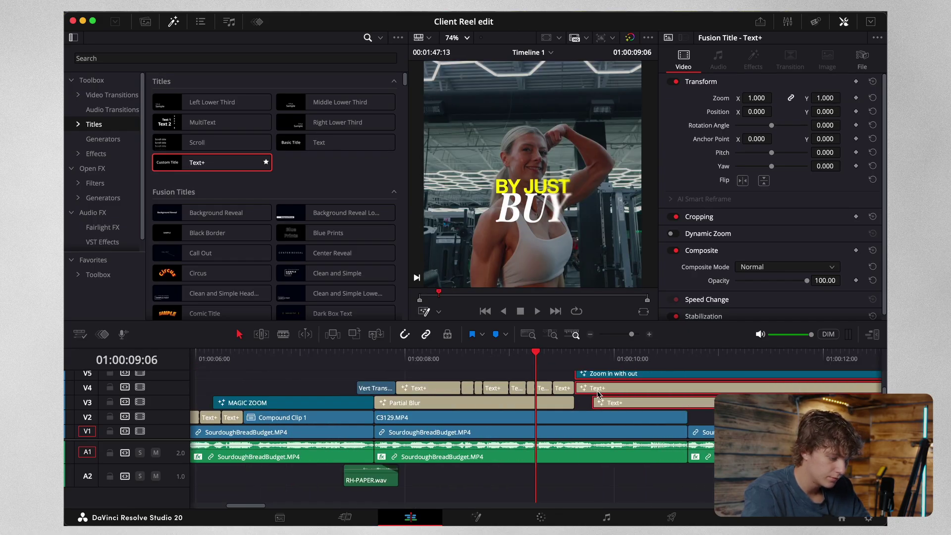
{"action": "left_click", "coordinate": [597, 394]}
Preview the moved titles and delete the Zoom in with out clip above them
{"action": "key", "text": "space"}
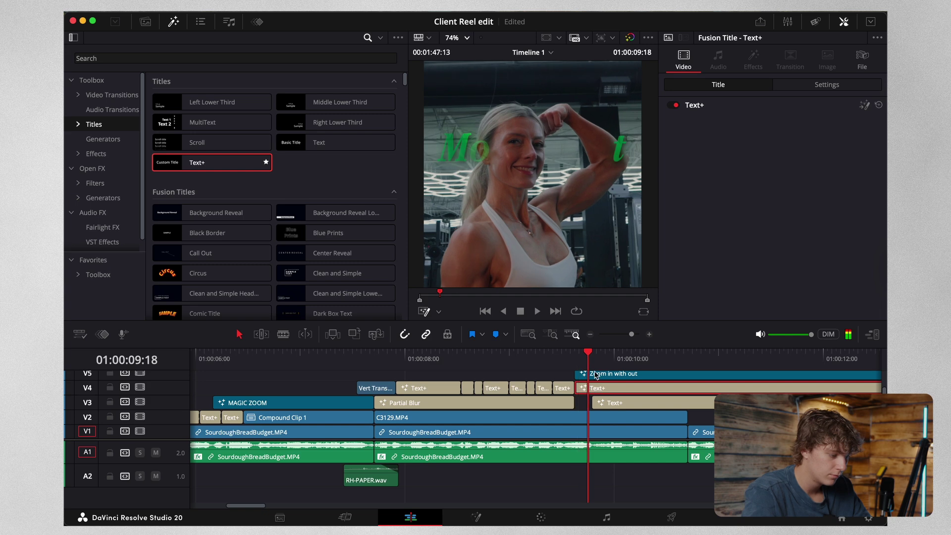
{"action": "left_click", "coordinate": [606, 376]}
{"action": "key", "text": "BackSpace"}
Open the upper moved title in Fusion, change the Template_1 text from MotionText to EXPENSIVE and adjust its size
{"action": "left_click", "coordinate": [610, 389]}
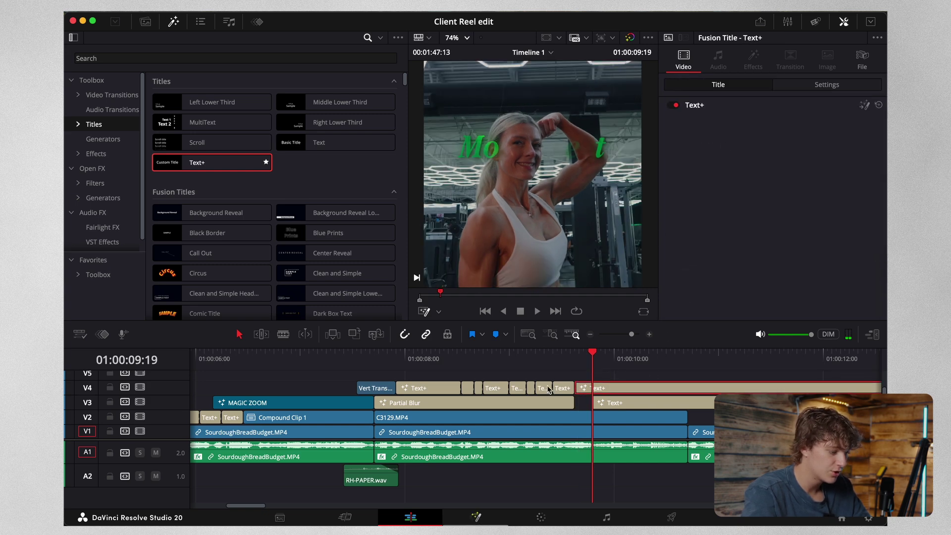
{"action": "key", "text": "shift+5"}
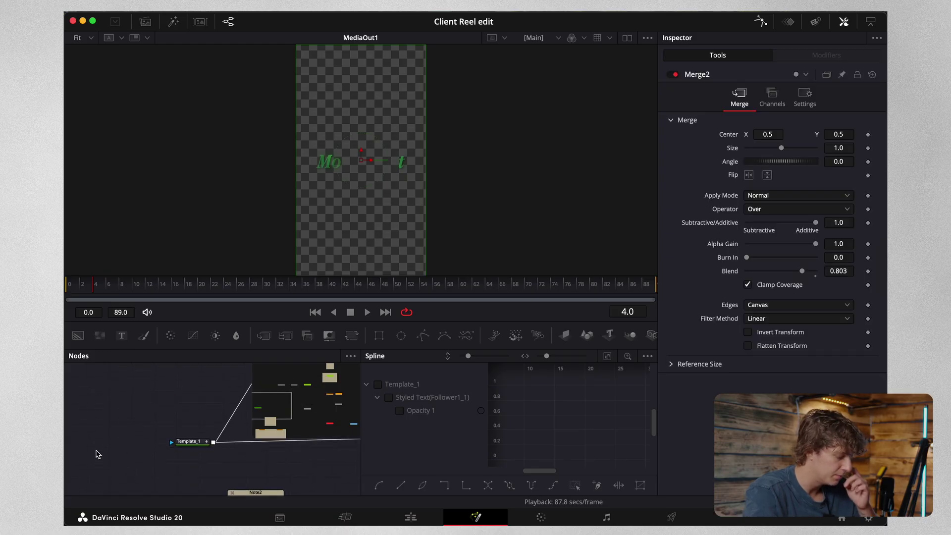
{"action": "left_click", "coordinate": [186, 434]}
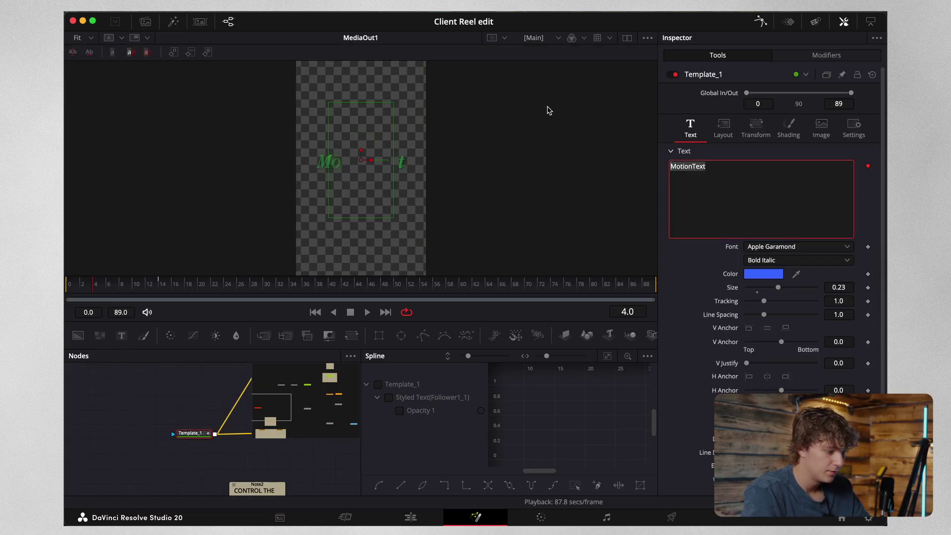
{"action": "key", "text": "BackSpace"}
{"action": "type", "text": "EXPENSIVE"}
{"action": "left_click", "coordinate": [776, 289]}
{"action": "left_click", "coordinate": [415, 520]}
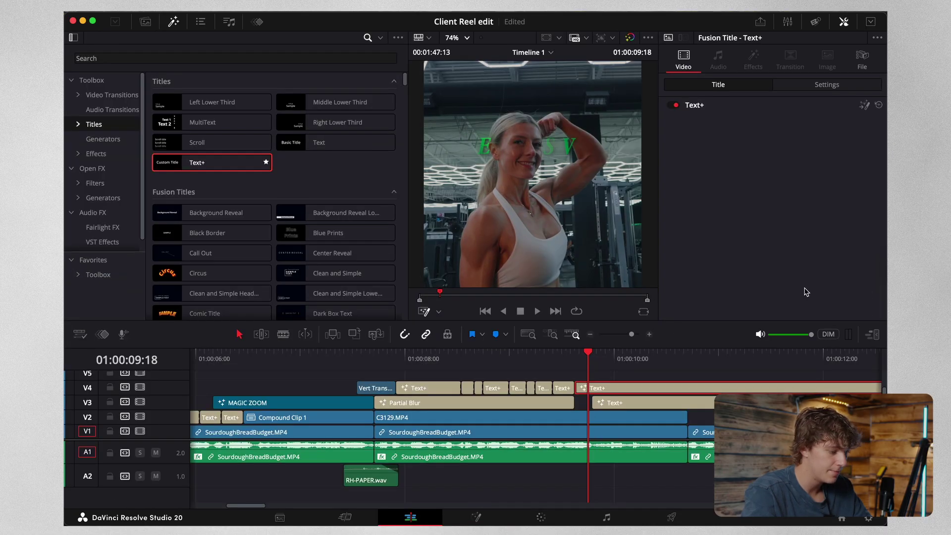
Play the EXPENSIVE title on the timeline and change the DaVinci Resolve title beneath it to THING..
{"action": "key", "text": "space"}
{"action": "key", "text": "space"}
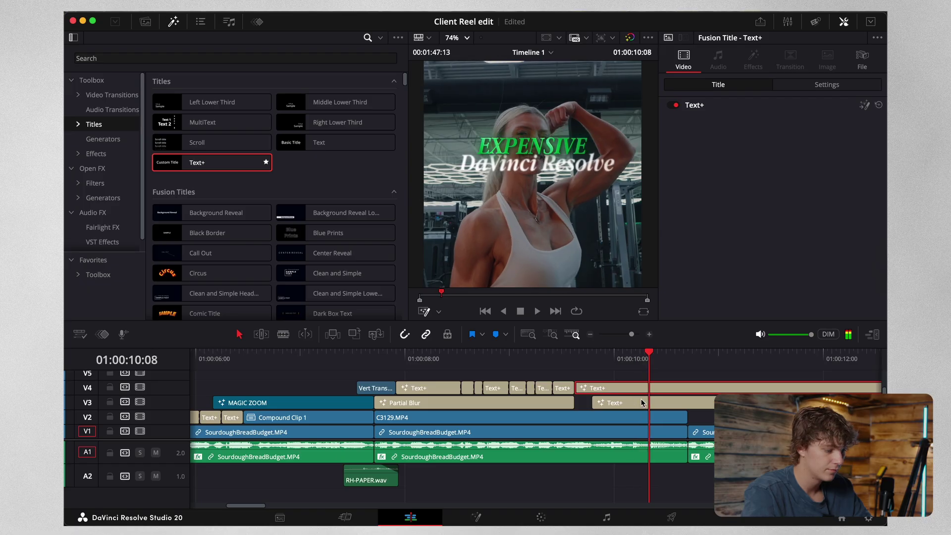
{"action": "left_click", "coordinate": [643, 402]}
{"action": "triple_click", "coordinate": [739, 157]}
{"action": "type", "text": "THING..."}
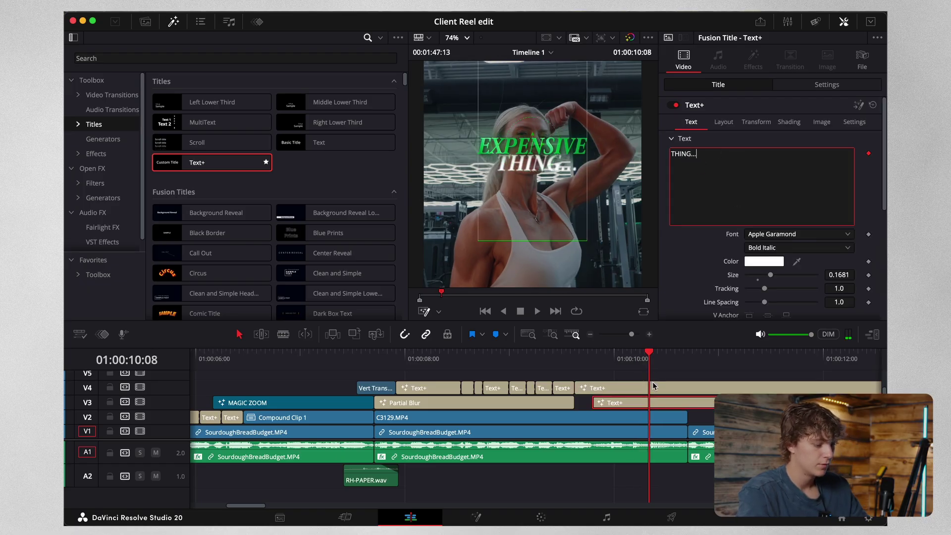
Turn the EXPENSIVE title into a compound clip named Compound Clip 2 and move it lower in the frame
{"action": "left_click", "coordinate": [655, 387]}
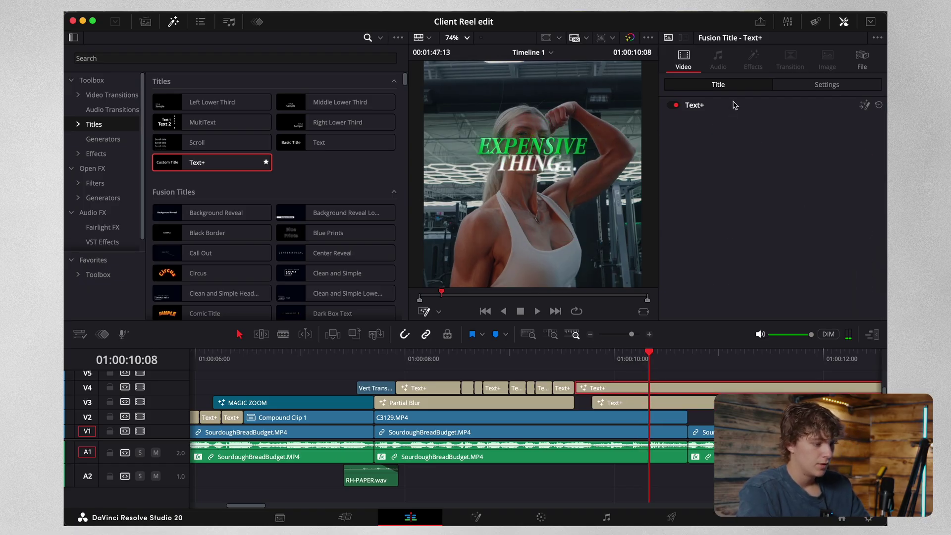
{"action": "right_click", "coordinate": [643, 390]}
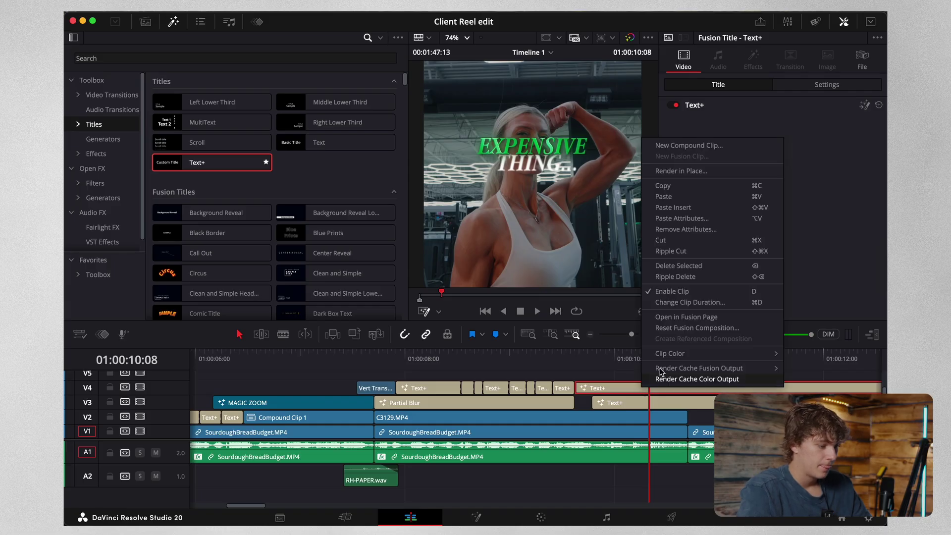
{"action": "left_click", "coordinate": [695, 145]}
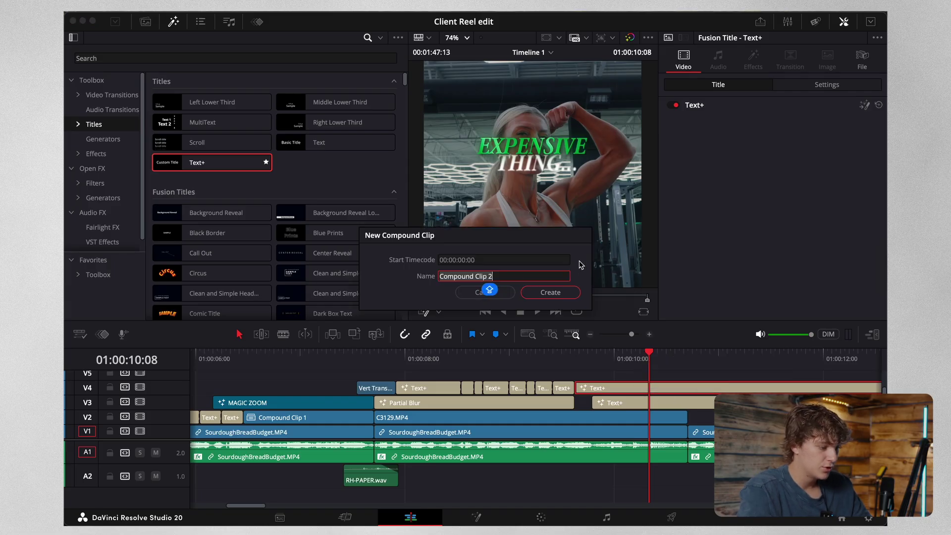
{"action": "left_click", "coordinate": [554, 293]}
{"action": "left_click_drag", "start_coordinate": [823, 111], "coordinate": [844, 111]}
Reposition the THING... title and the EXPENSIVE compound clip lower in the frame, with THING... tucked just beneath EXPENSIVE
{"action": "left_click", "coordinate": [660, 411]}
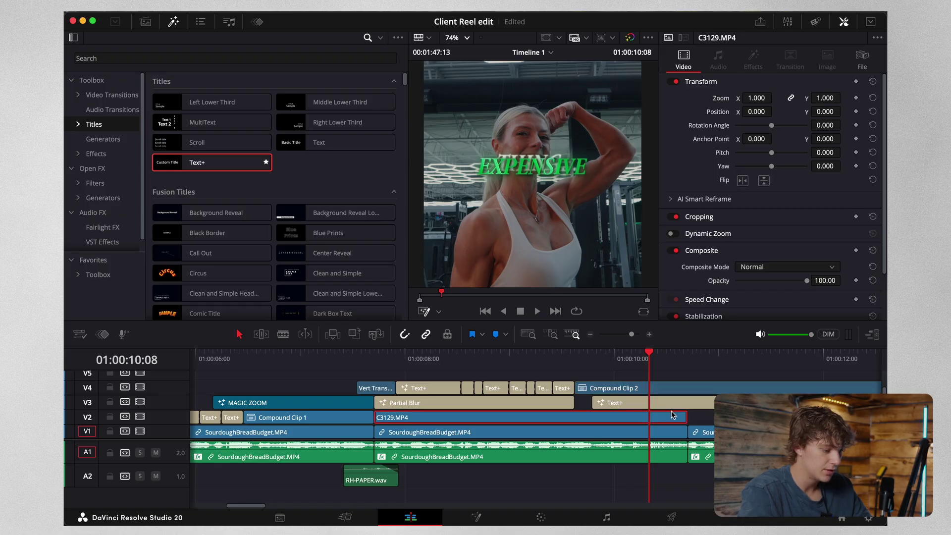
{"action": "left_click", "coordinate": [671, 403]}
{"action": "left_click", "coordinate": [723, 124]}
{"action": "left_click_drag", "start_coordinate": [844, 189], "coordinate": [832, 188]}
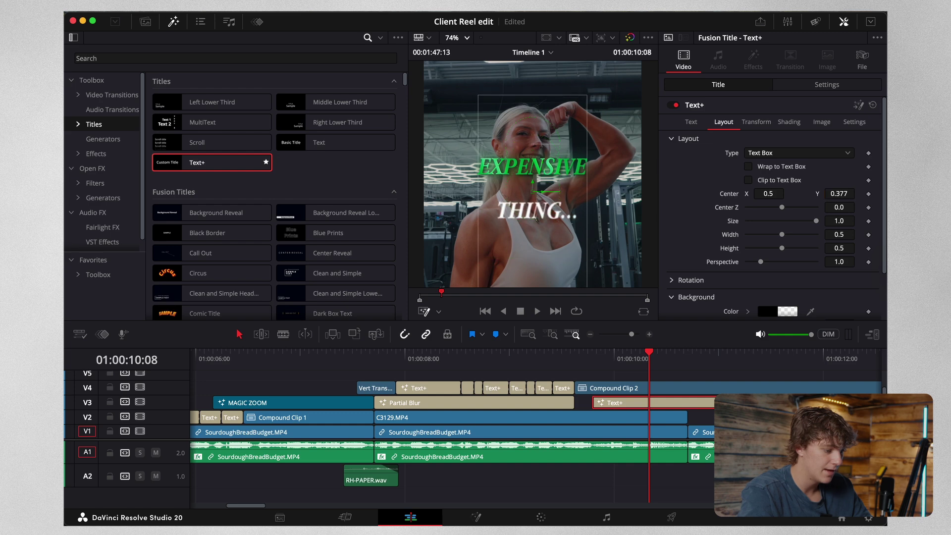
{"action": "left_click", "coordinate": [660, 391]}
{"action": "left_click_drag", "start_coordinate": [833, 112], "coordinate": [833, 112]}
{"action": "left_click", "coordinate": [694, 404]}
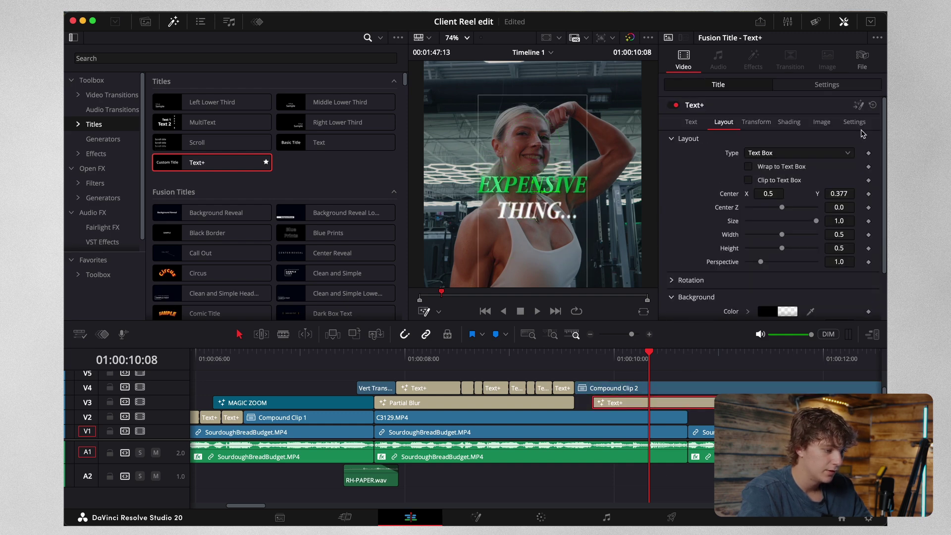
{"action": "left_click_drag", "start_coordinate": [843, 195], "coordinate": [845, 198]}
Cut Compound Clip 2 and the THING... title at 01:00:10:17, where C3129.MP4 ends, and delete the remainders
{"action": "left_click", "coordinate": [687, 356]}
{"action": "key", "text": "super+b"}
{"action": "key", "text": "super+b"}
{"action": "left_click", "coordinate": [704, 401]}
{"action": "left_click", "coordinate": [705, 391], "text": "super"}
{"action": "key", "text": "Delete"}
Play the titles from 01:00:09:00 through the end of C3129.MP4, and show the whole vertical frame in the viewer
{"action": "left_click", "coordinate": [509, 357]}
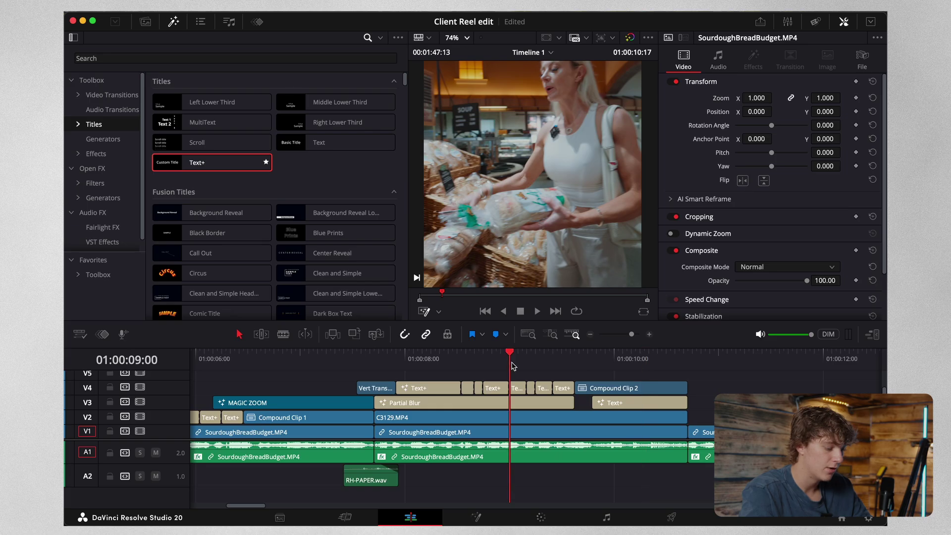
{"action": "key", "text": "space"}
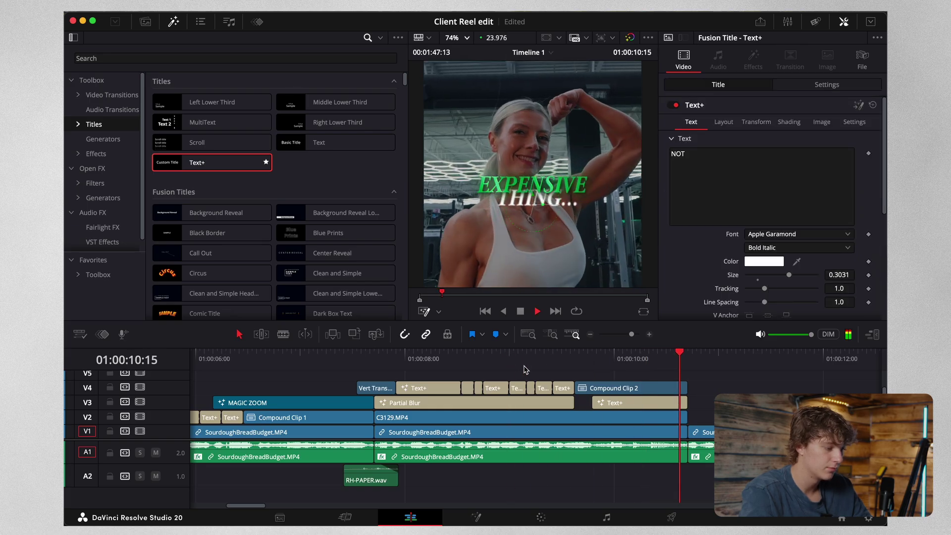
{"action": "key", "text": "space"}
{"action": "left_click", "coordinate": [591, 335]}
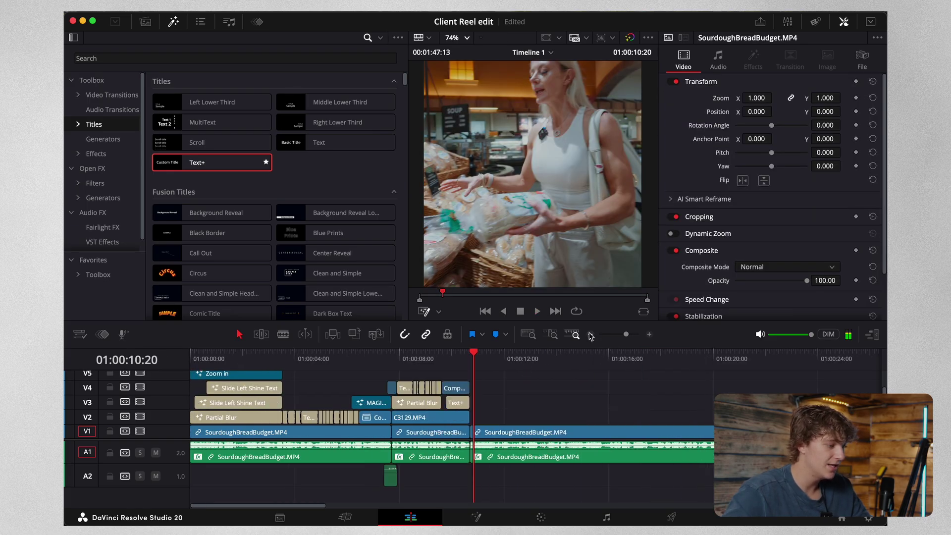
{"action": "left_click", "coordinate": [466, 38]}
{"action": "left_click", "coordinate": [476, 119]}
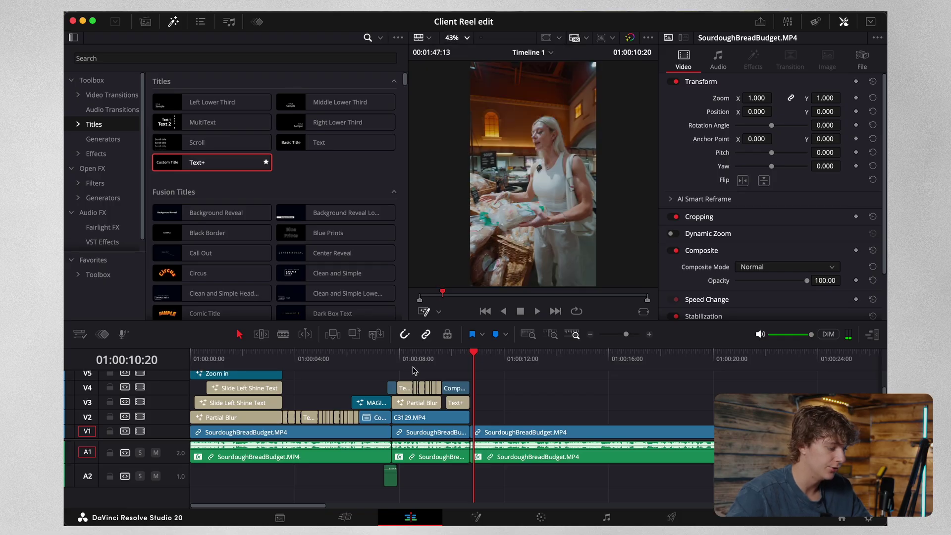
Play the gym B-roll section from the vertical transition at 01:00:07:13 through the end of C3129.MP4
{"action": "left_click", "coordinate": [388, 363]}
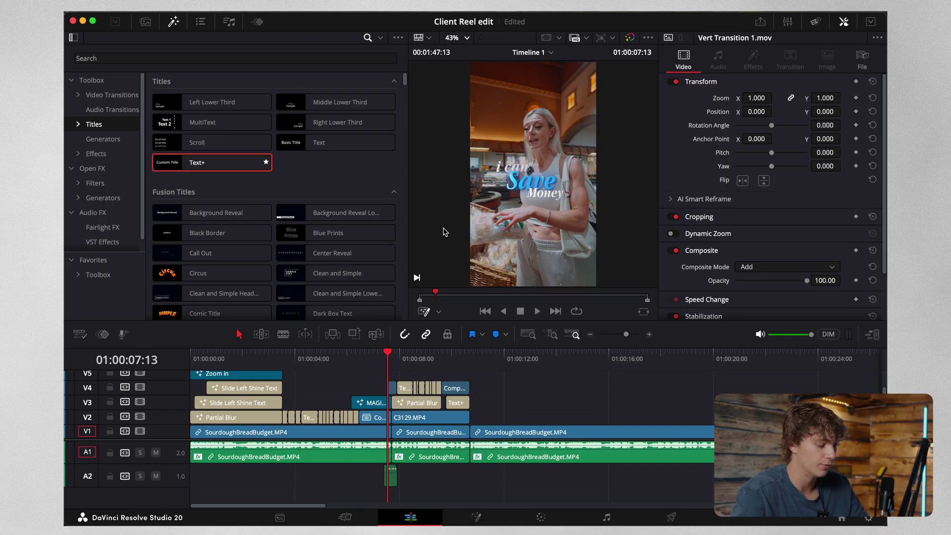
{"action": "key", "text": "space"}
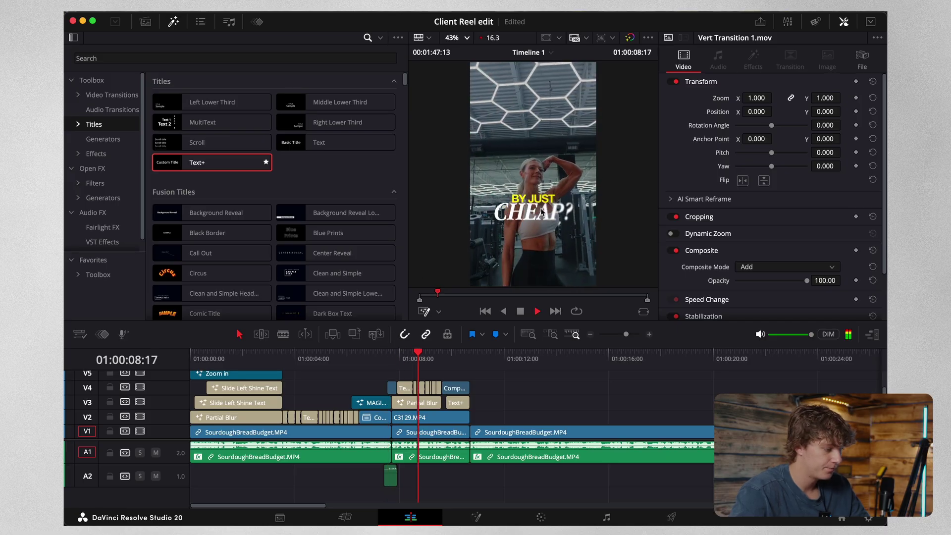
{"action": "key", "text": "space"}
{"action": "left_click_drag", "start_coordinate": [412, 358], "coordinate": [391, 361]}
{"action": "key", "text": "space"}
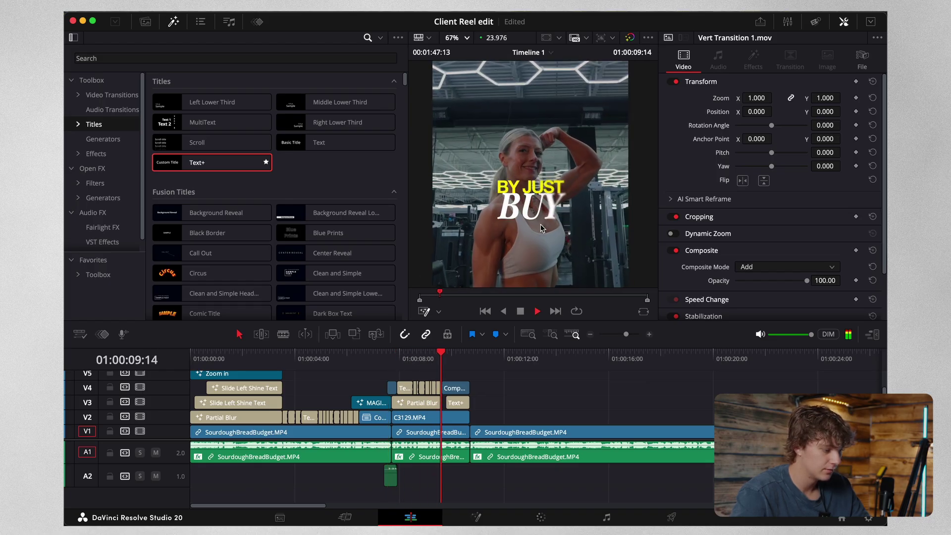
{"action": "left_click", "coordinate": [452, 358]}
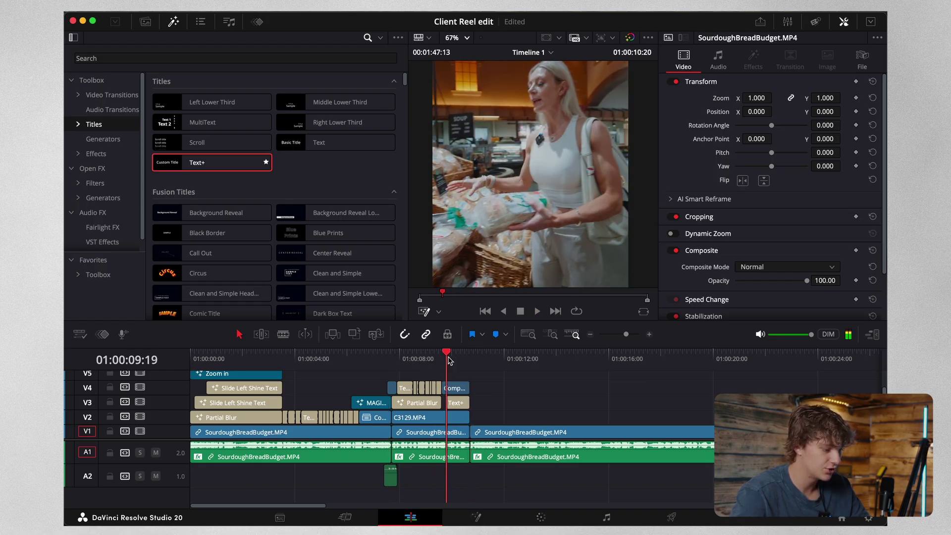
{"action": "left_click_drag", "start_coordinate": [451, 356], "coordinate": [382, 362]}
{"action": "key", "text": "space"}
{"action": "key", "text": "super+minus"}
{"action": "key", "text": "super+minus"}
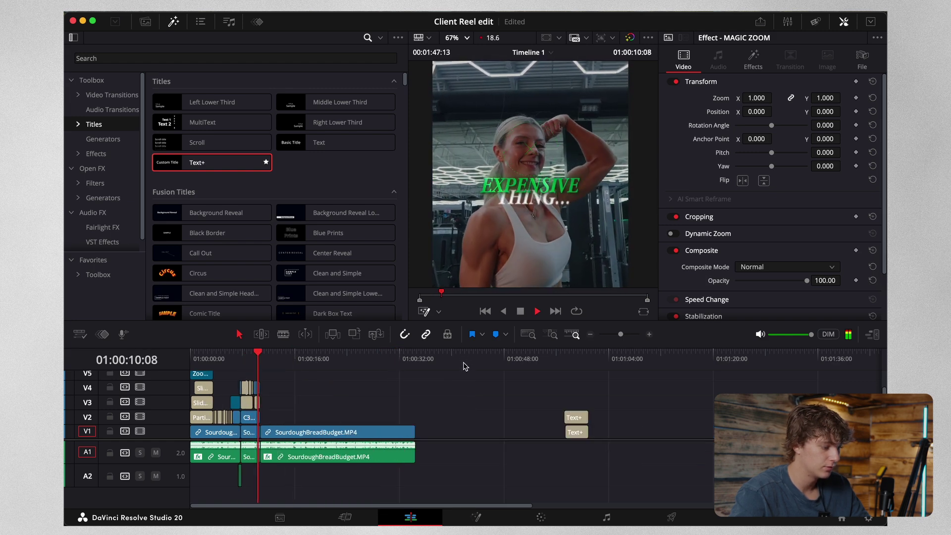
{"action": "key", "text": "space"}
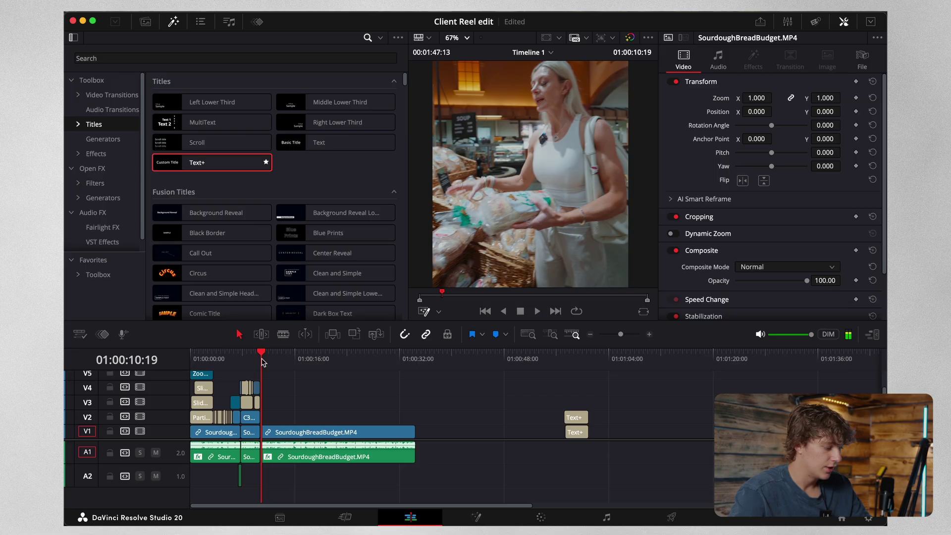
Select the SourdoughBreadBudget.MP4 clip that follows the end of C3129.MP4 at 01:00:10:17
{"action": "key", "text": "Home"}
{"action": "left_click", "coordinate": [648, 335]}
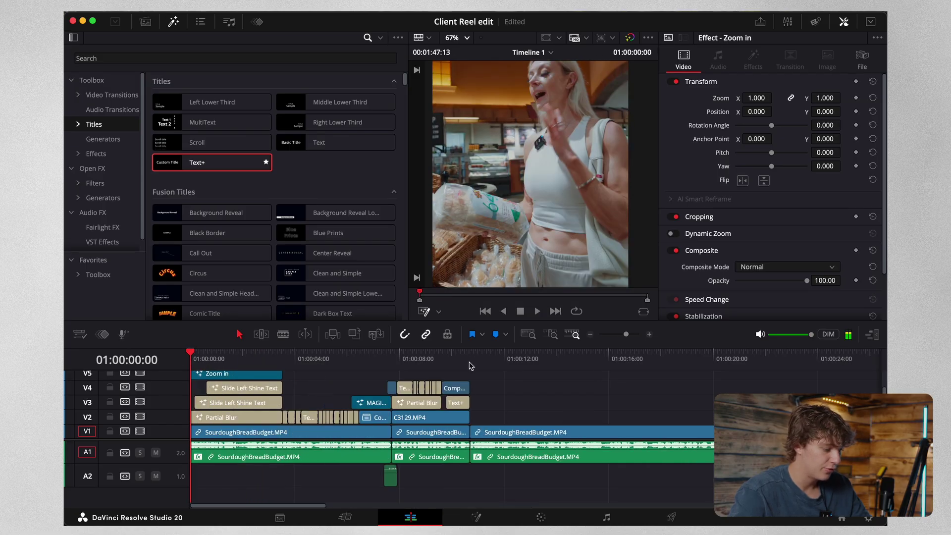
{"action": "left_click", "coordinate": [588, 335]}
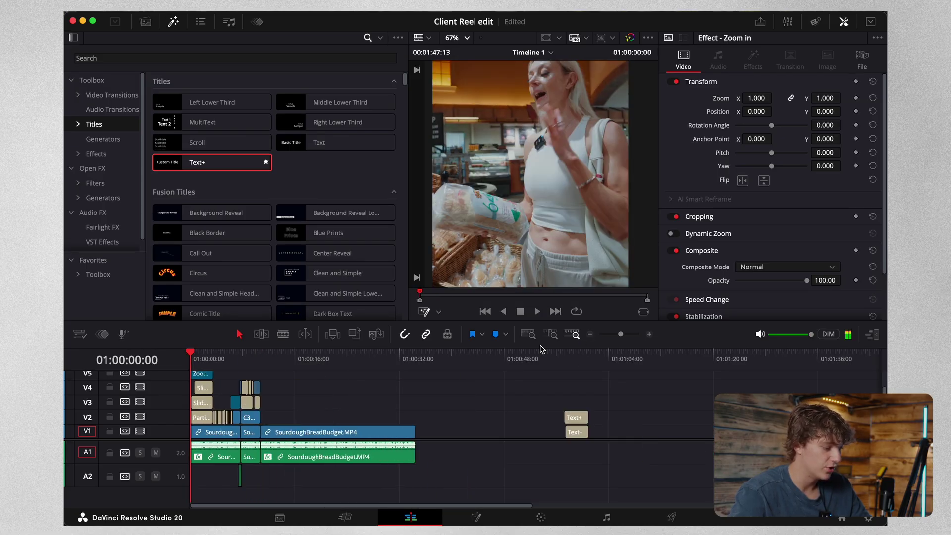
{"action": "left_click", "coordinate": [275, 363]}
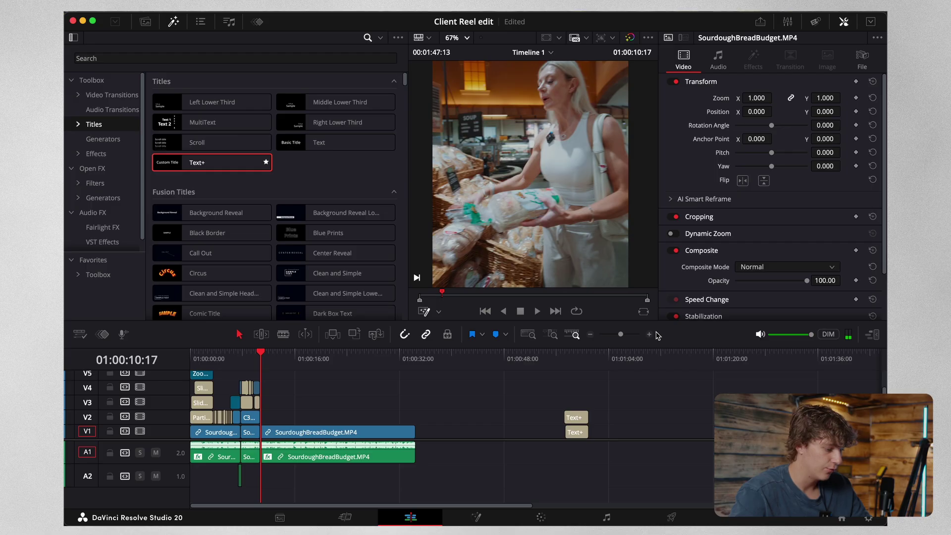
{"action": "left_click", "coordinate": [649, 335]}
{"action": "left_click", "coordinate": [399, 433]}
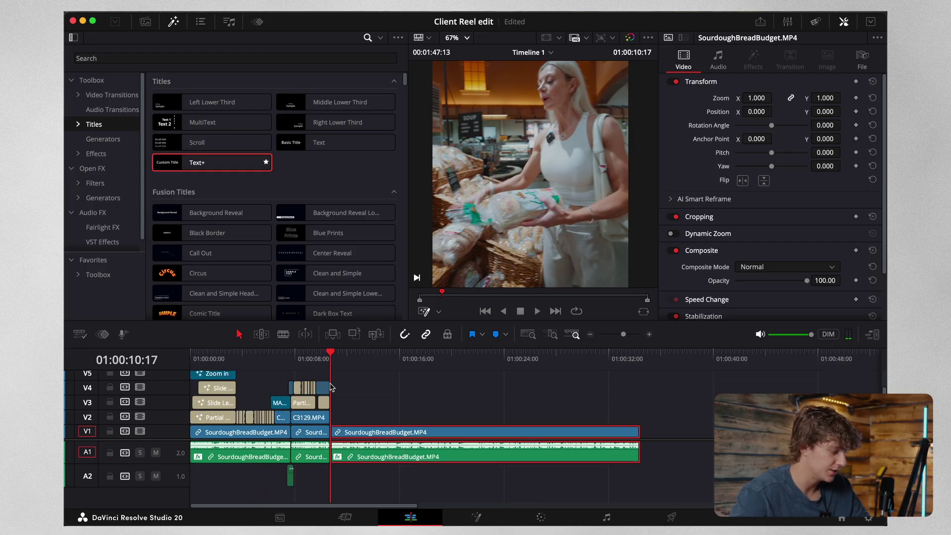
Play the reel from the beginning and fit the whole vertical frame in the viewer
{"action": "left_click_drag", "start_coordinate": [329, 373], "coordinate": [199, 373]}
{"action": "key", "text": "space"}
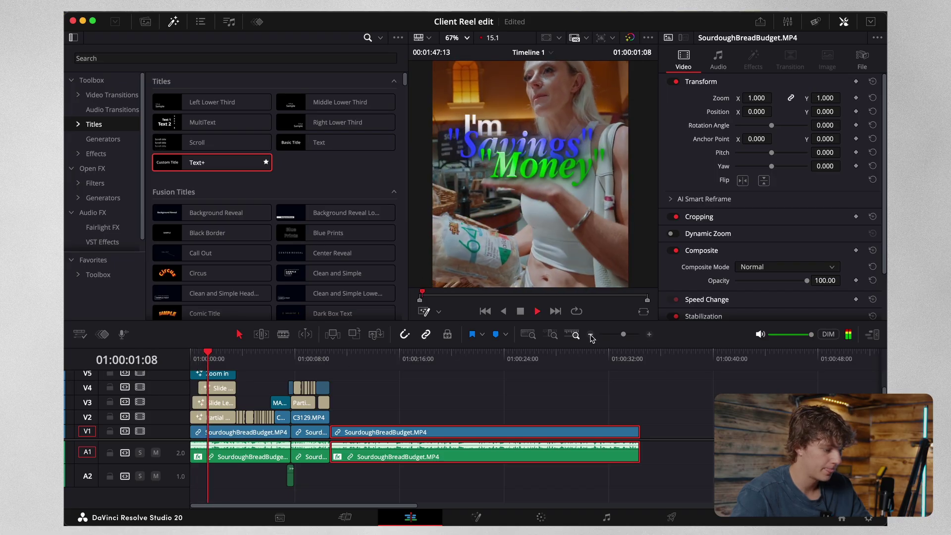
{"action": "left_click", "coordinate": [591, 334]}
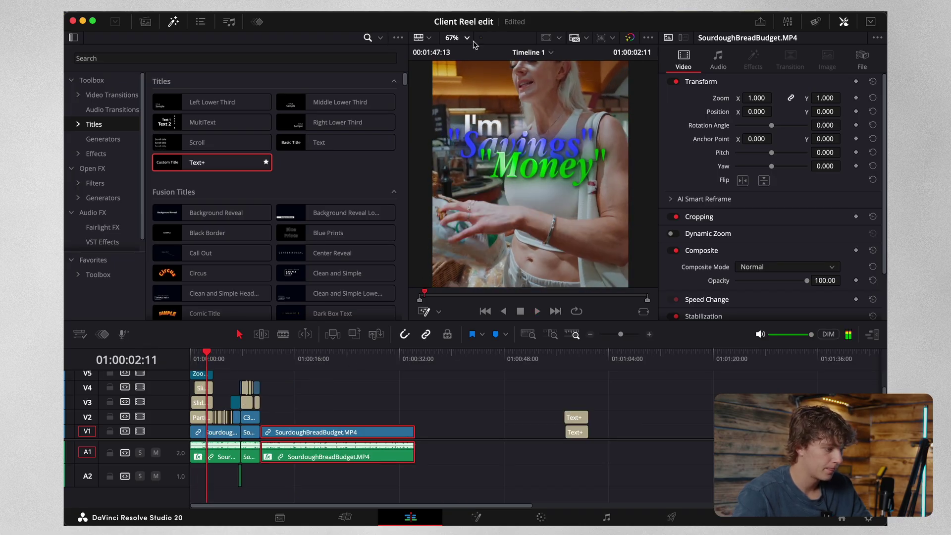
{"action": "left_click", "coordinate": [465, 38]}
{"action": "left_click", "coordinate": [450, 51]}
{"action": "key", "text": "space"}
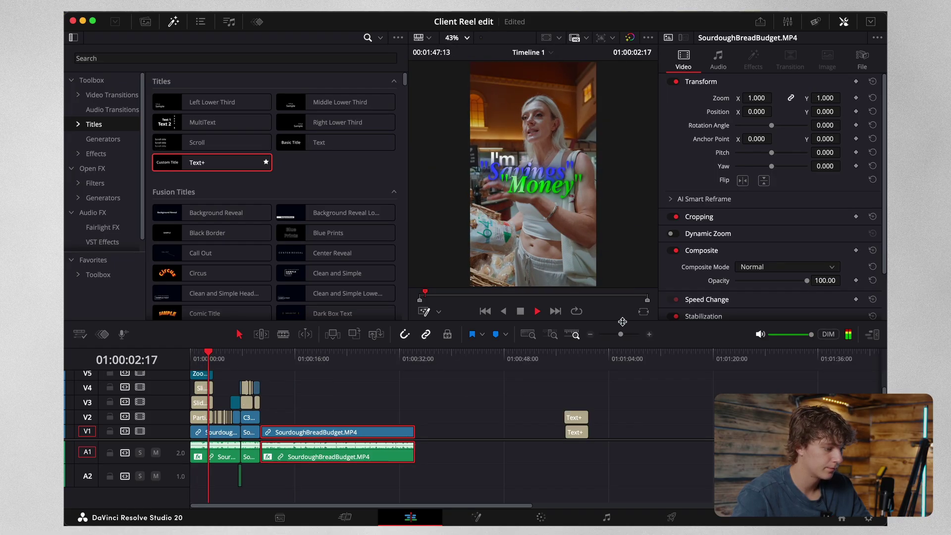
{"action": "left_click", "coordinate": [650, 335]}
{"action": "key", "text": "space"}
{"action": "key", "text": "space"}
{"action": "left_click", "coordinate": [591, 335]}
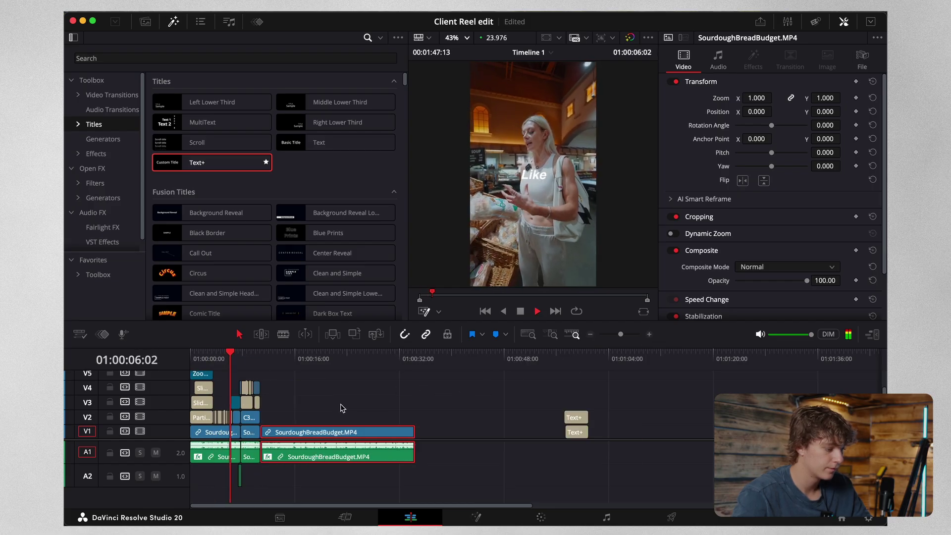
Delete the SourdoughBreadBudget.MP4 remainder after 01:00:10:17, plus the stray Text+ titles and C3231.MP4 farther along the timeline
{"action": "left_click", "coordinate": [650, 333]}
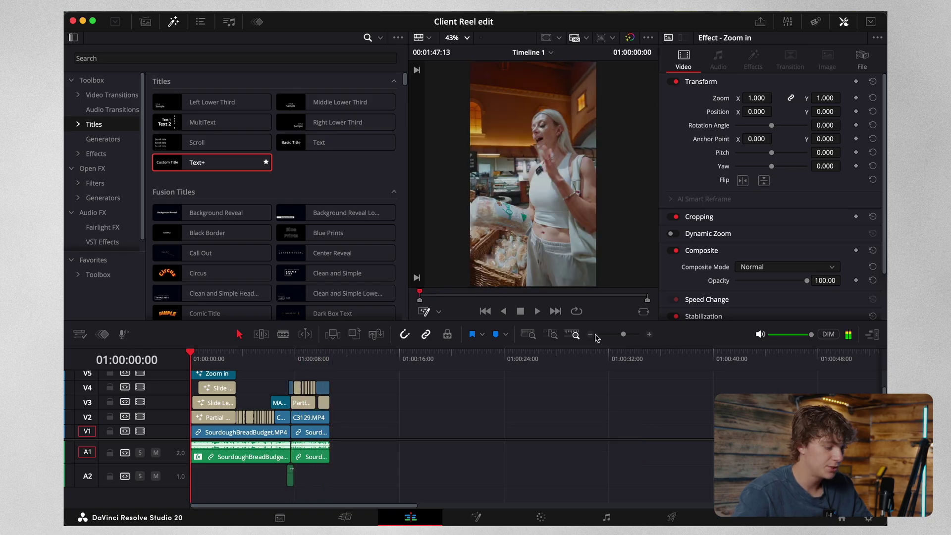
{"action": "left_click", "coordinate": [591, 334]}
{"action": "left_click", "coordinate": [590, 335]}
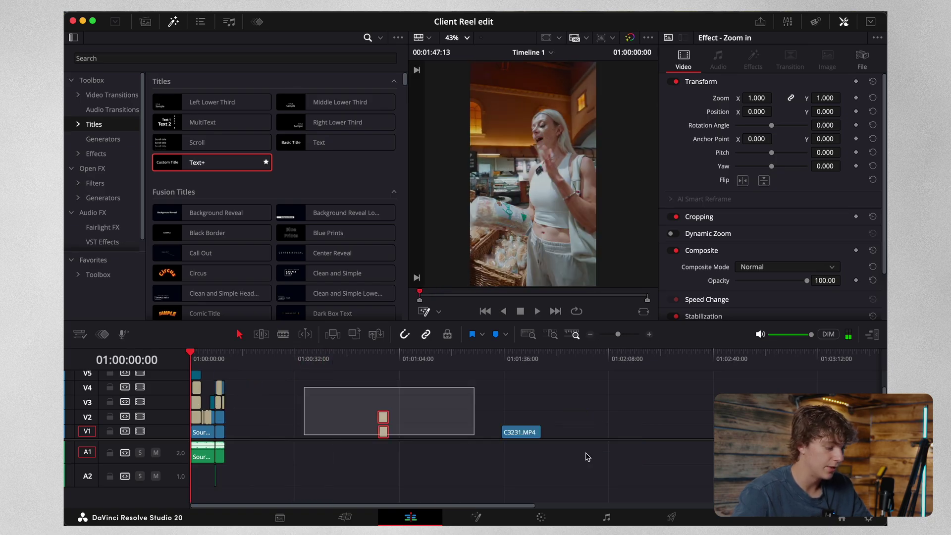
{"action": "left_click_drag", "start_coordinate": [465, 437], "coordinate": [550, 419]}
{"action": "key", "text": "BackSpace"}
{"action": "left_click", "coordinate": [649, 334]}
{"action": "left_click", "coordinate": [648, 334]}
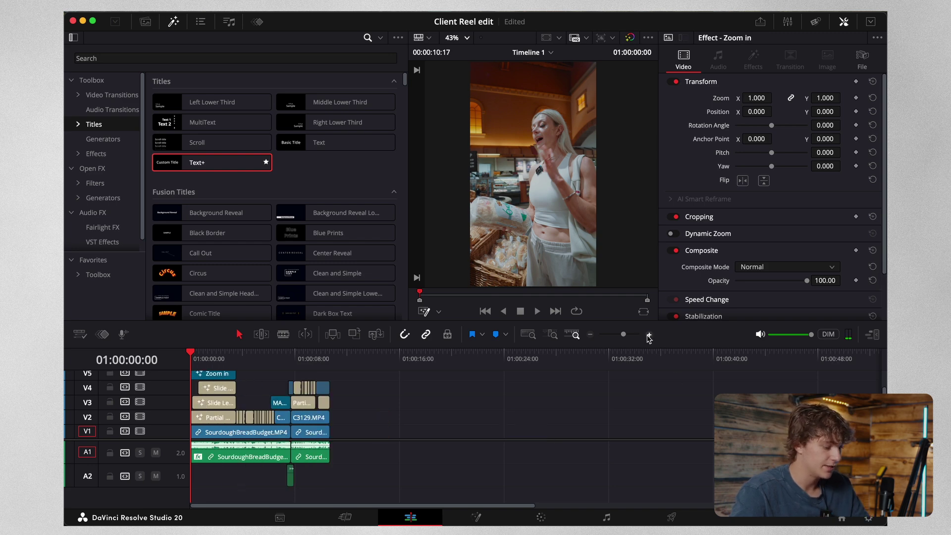
{"action": "left_click", "coordinate": [649, 335]}
Enlarge the EXPENSIVE compound clip at the end of the reel
{"action": "left_click", "coordinate": [466, 360]}
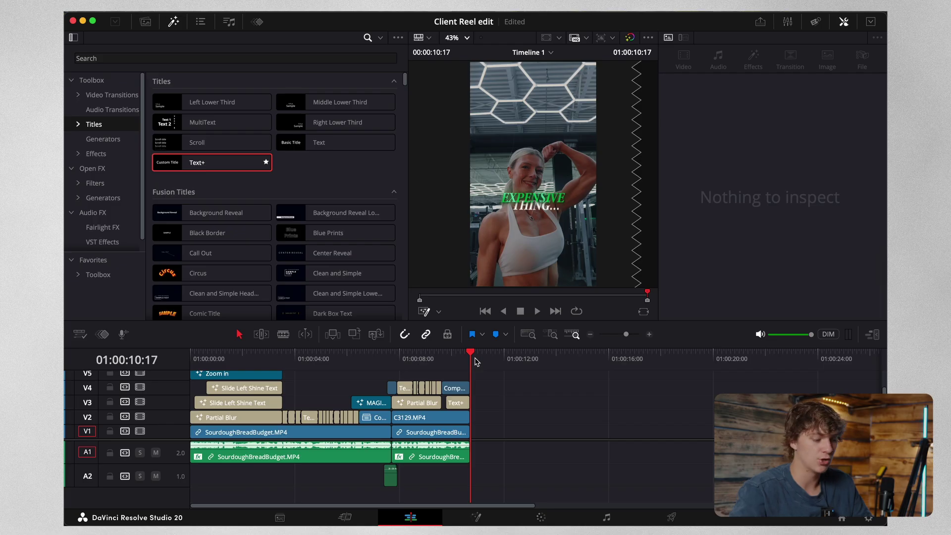
{"action": "left_click", "coordinate": [462, 389]}
{"action": "mouse_move", "coordinate": [756, 98]}
{"action": "left_mouse_down"}
{"action": "mouse_move", "coordinate": [782, 97]}
{"action": "mouse_move", "coordinate": [773, 98]}
{"action": "left_mouse_up"}
Enlarge the THING... title and move it lower so it sits just beneath EXPENSIVE
{"action": "left_click", "coordinate": [462, 404]}
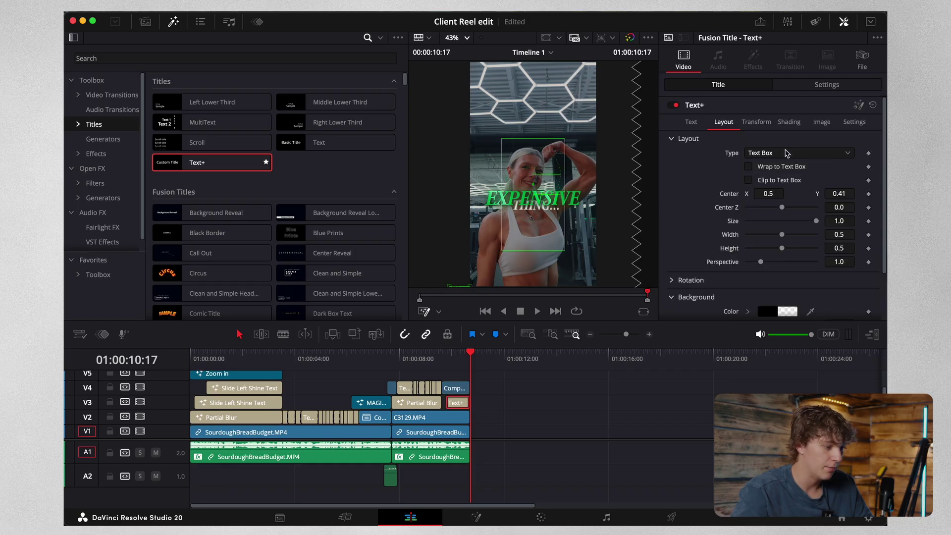
{"action": "left_click", "coordinate": [692, 123]}
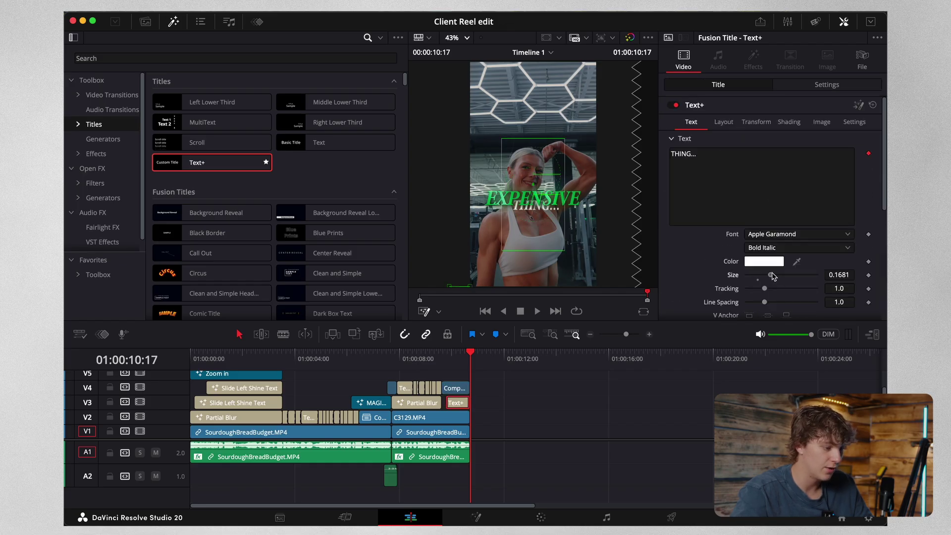
{"action": "left_click", "coordinate": [723, 122]}
{"action": "left_click_drag", "start_coordinate": [839, 193], "coordinate": [824, 193]}
{"action": "left_click", "coordinate": [530, 429]}
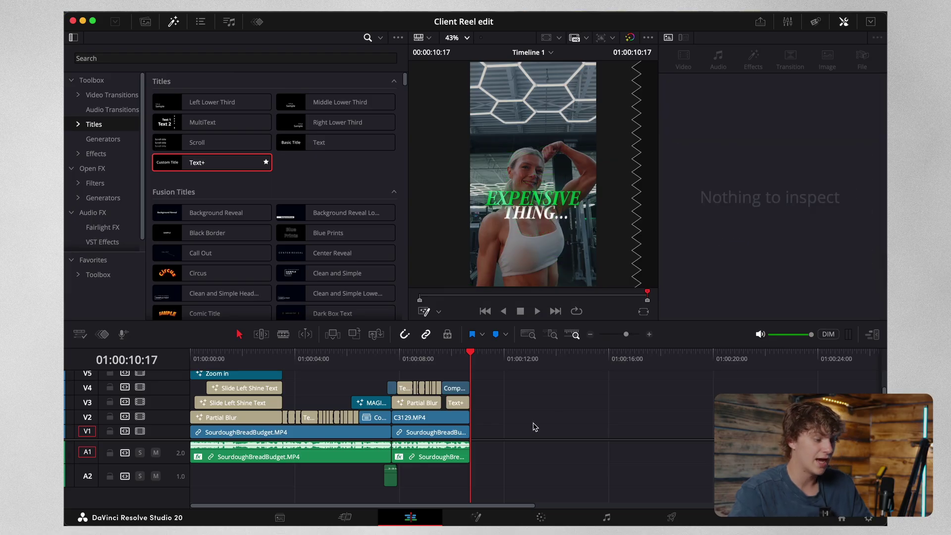